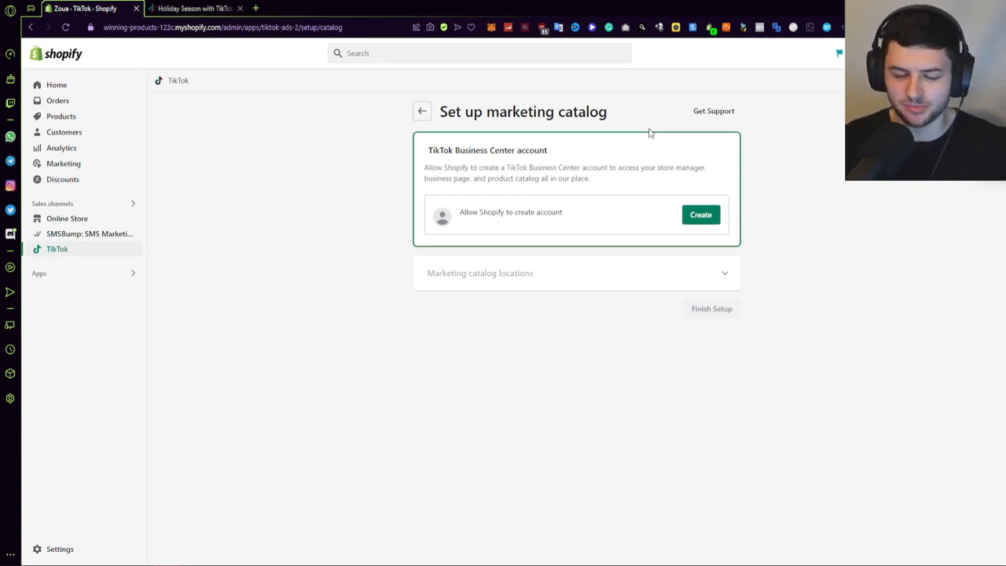
Let Shopify create the TikTok Business Center account and approve admin access to the connected TikTok Ads Manager account
click(711, 213)
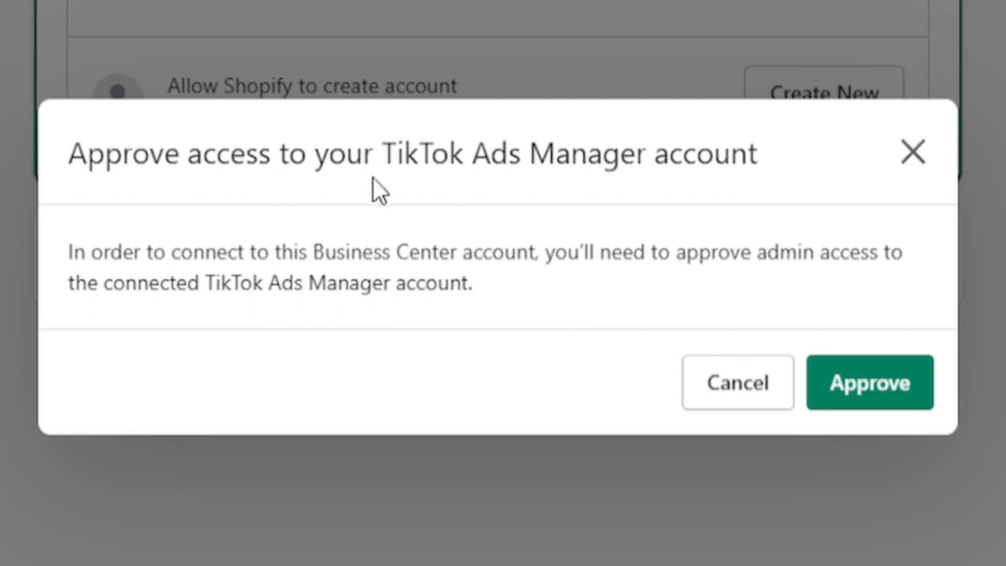
click(853, 382)
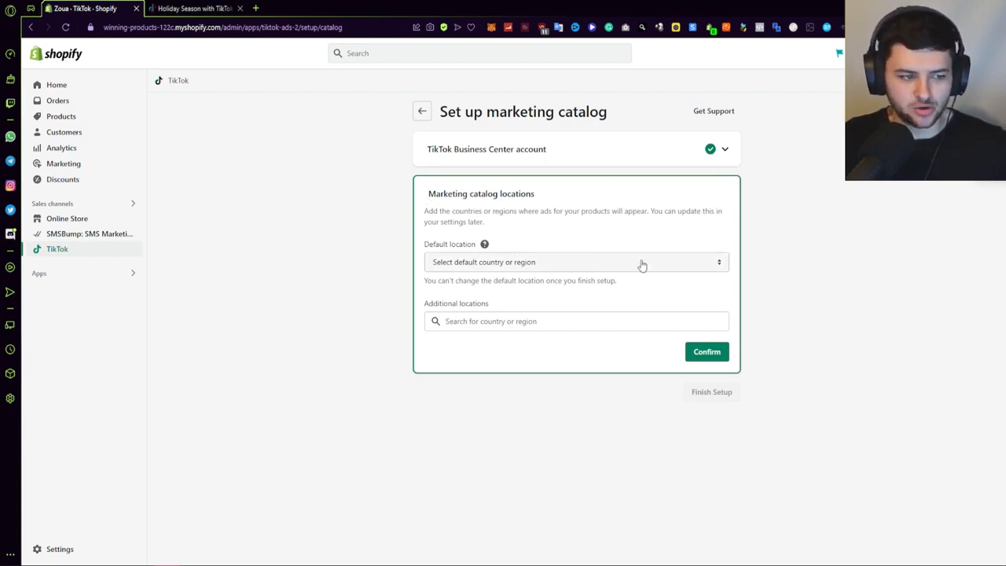
Choose United States as the default location for the marketing catalog
click(464, 263)
scroll(550, 314, down, 5)
scroll(514, 311, down, 10)
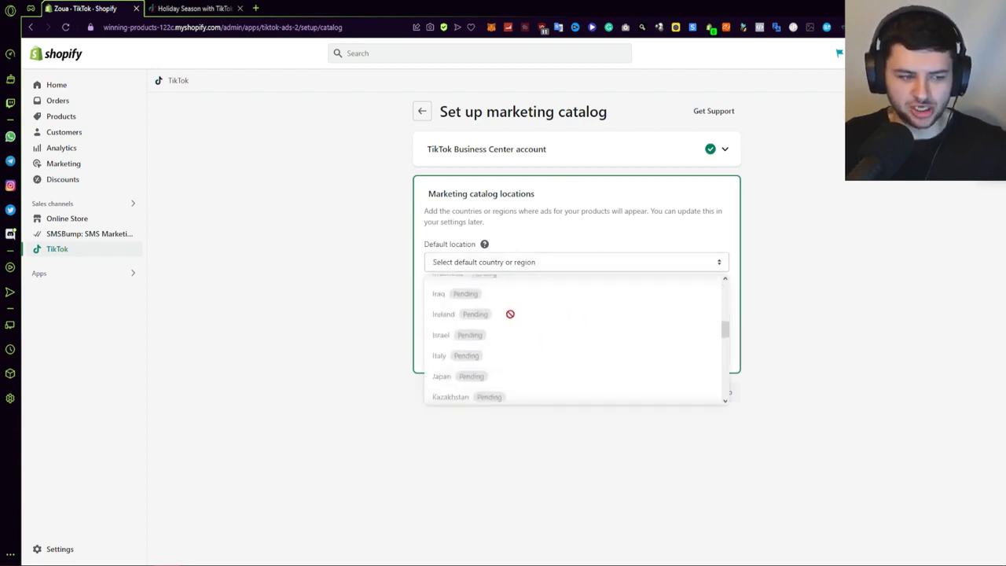
scroll(287, 440, down, 12)
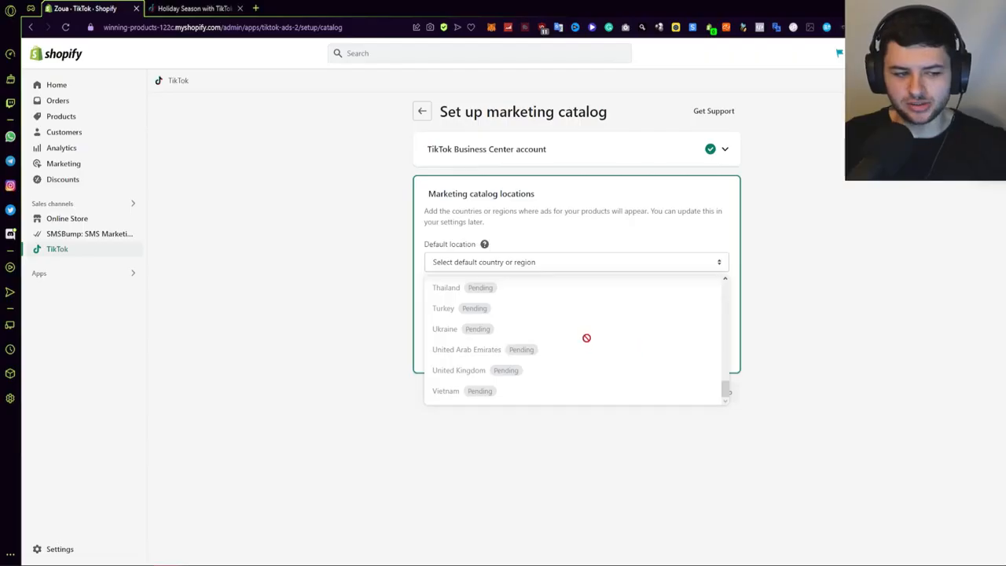
scroll(530, 440, up, 10)
scroll(584, 332, up, 12)
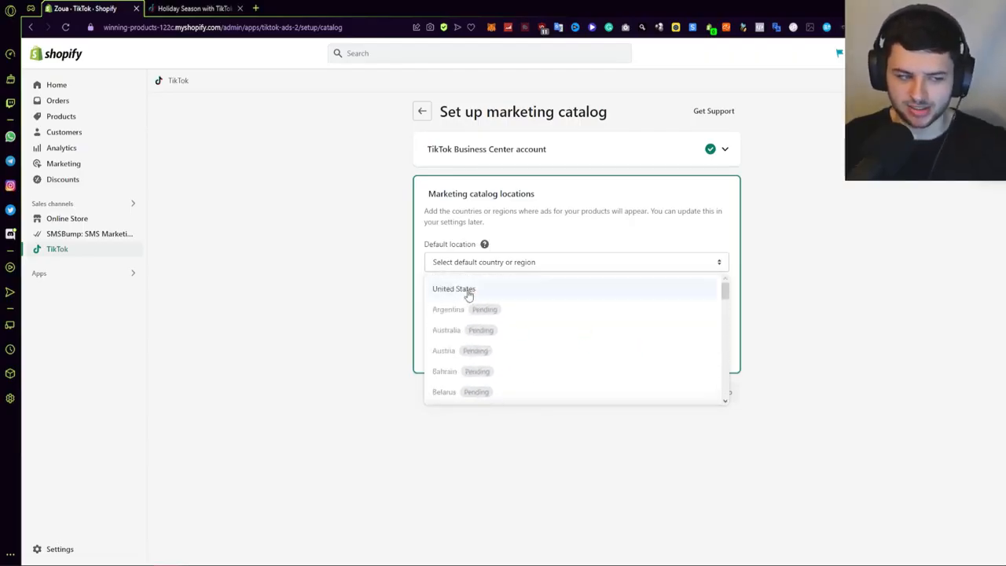
click(480, 291)
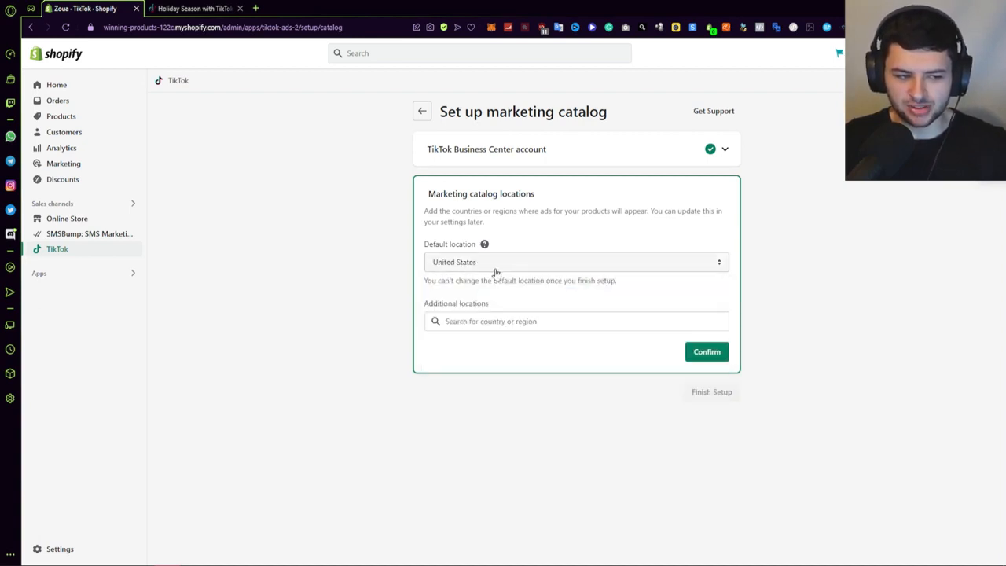
click(482, 267)
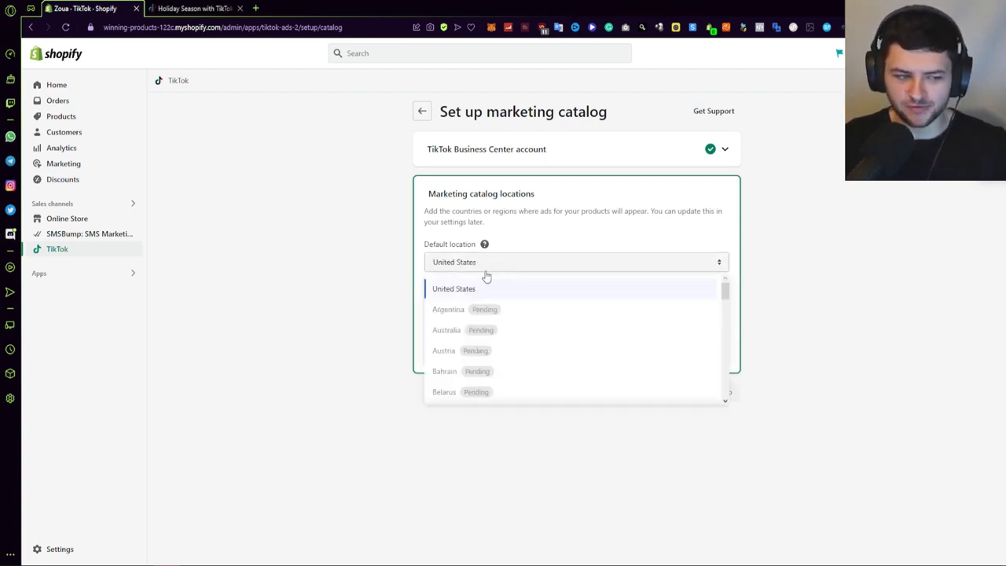
click(444, 288)
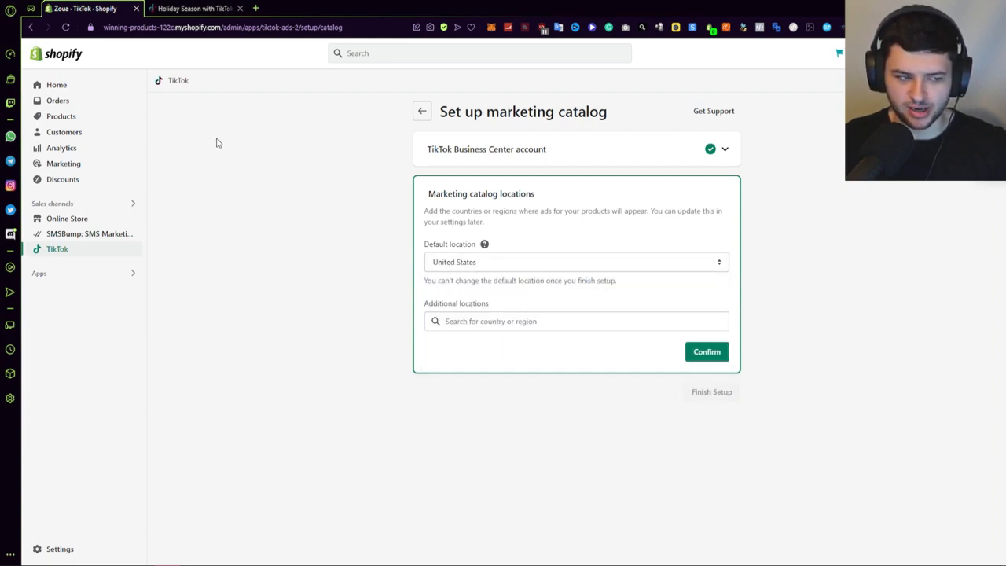
Review which countries are offered as default locations for the marketing catalog, keeping the current choice
click(550, 262)
scroll(641, 314, down, 5)
scroll(641, 314, down, 4)
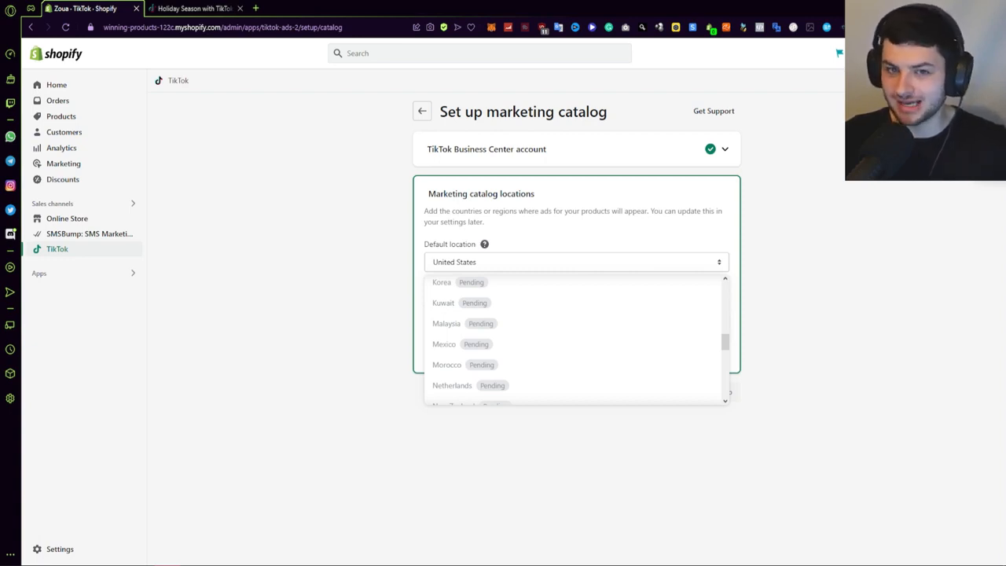
click(319, 230)
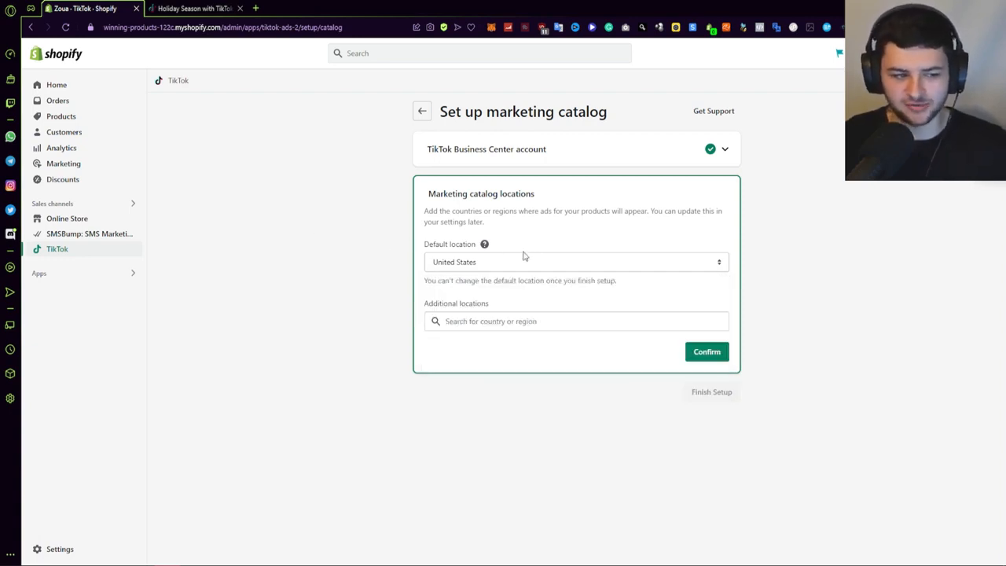
click(537, 266)
click(368, 323)
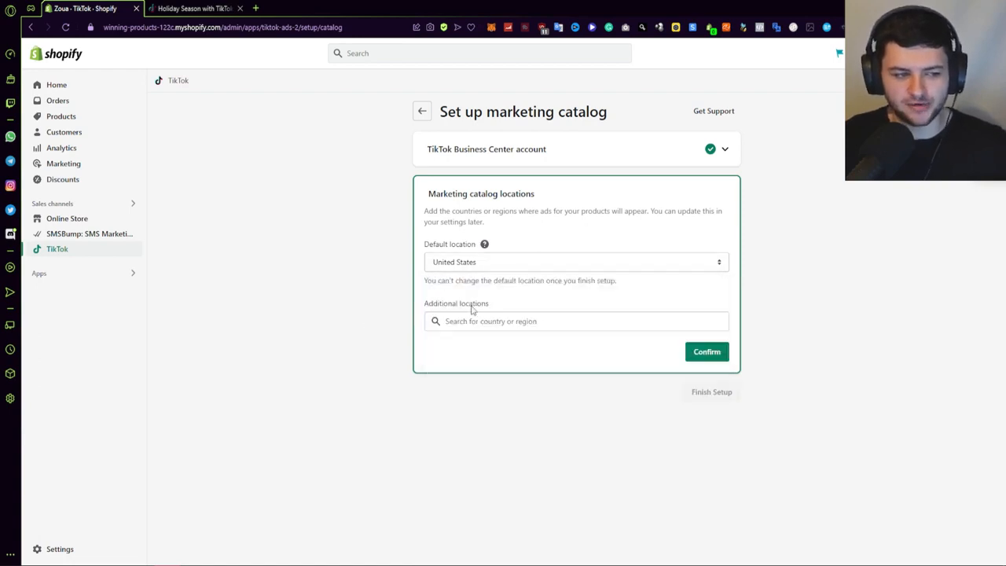
Go back to the TikTok channel overview, reopen the marketing catalog setup and select United States as the default location
click(421, 115)
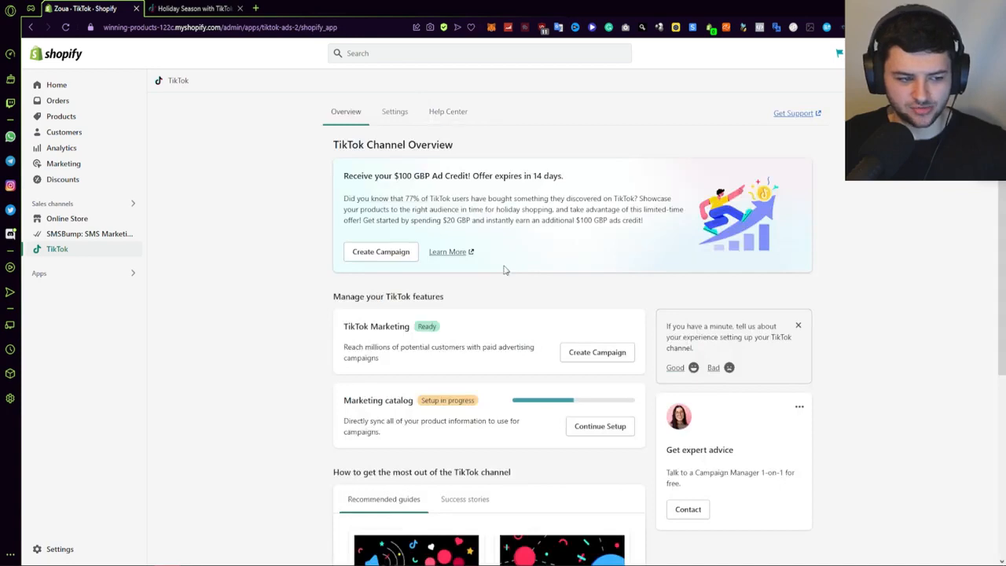
scroll(604, 274, down, 2)
scroll(475, 291, down, 1)
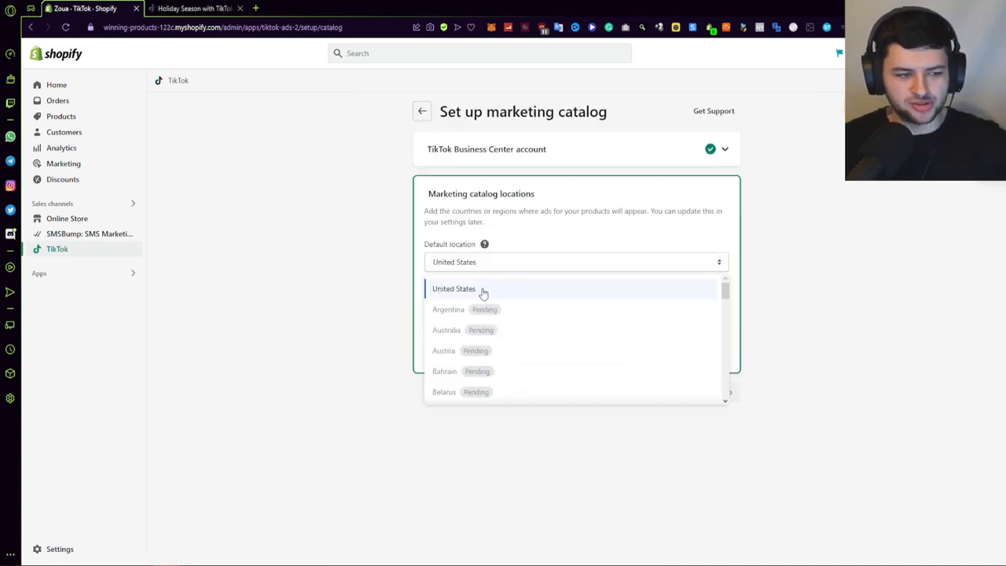
click(477, 289)
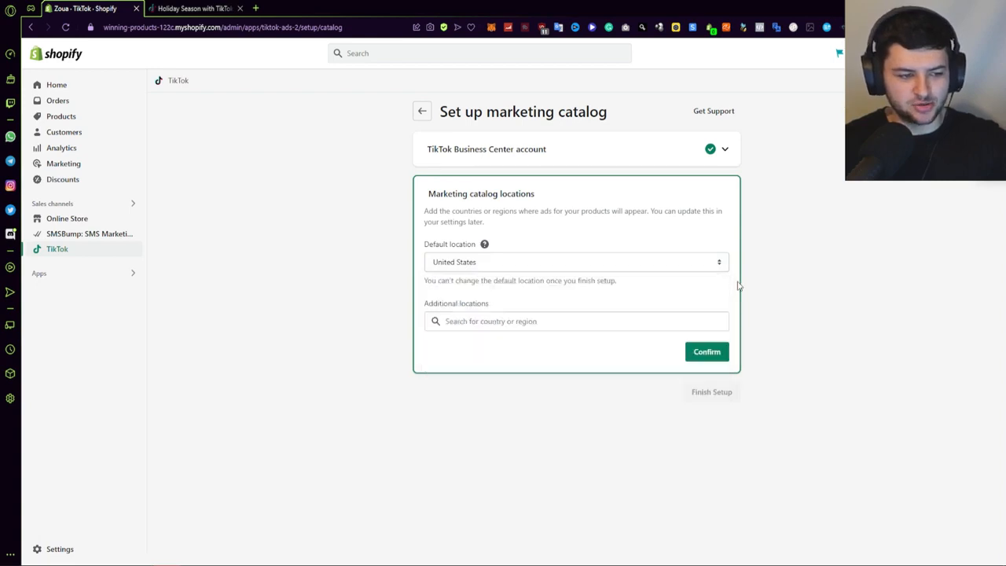
Check the additional locations list without adding any, confirm the catalog locations and finish the marketing catalog setup
click(510, 320)
click(358, 314)
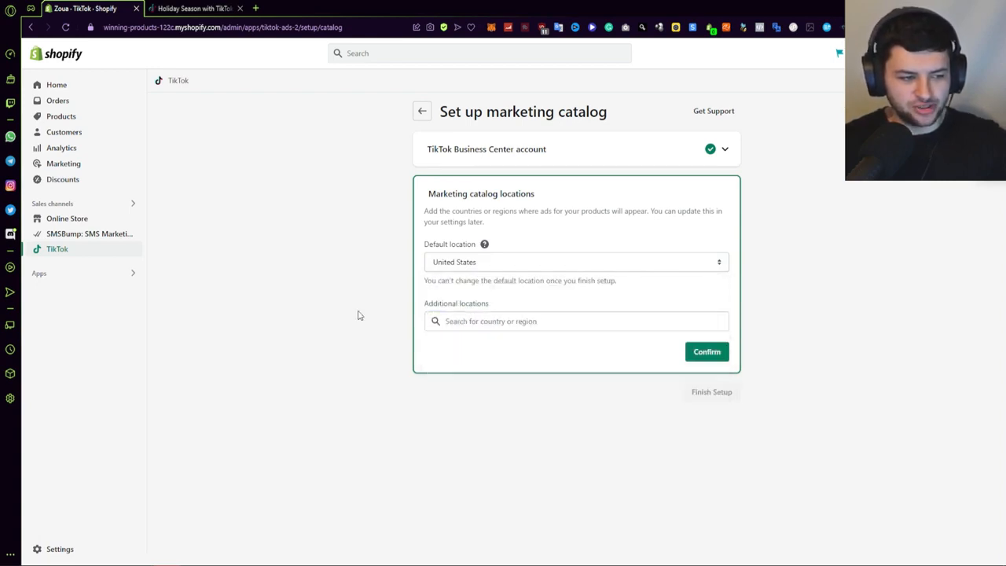
click(487, 322)
scroll(521, 365, down, 8)
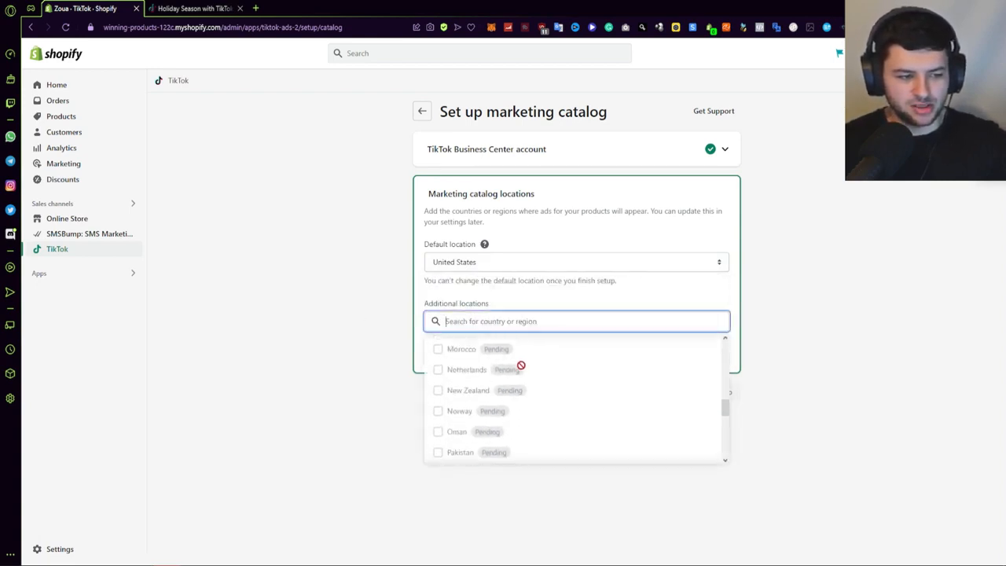
scroll(521, 365, up, 7)
click(513, 296)
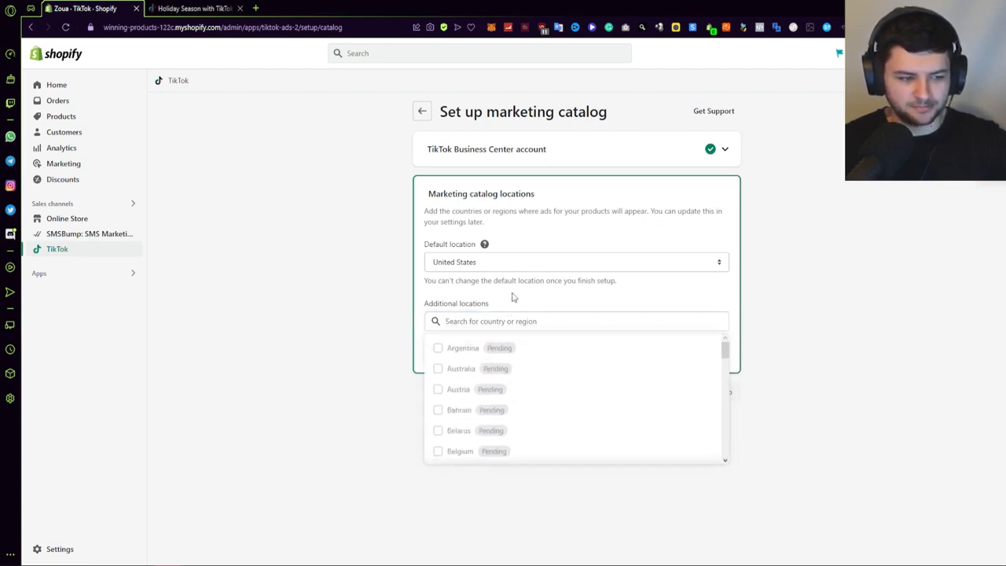
click(711, 354)
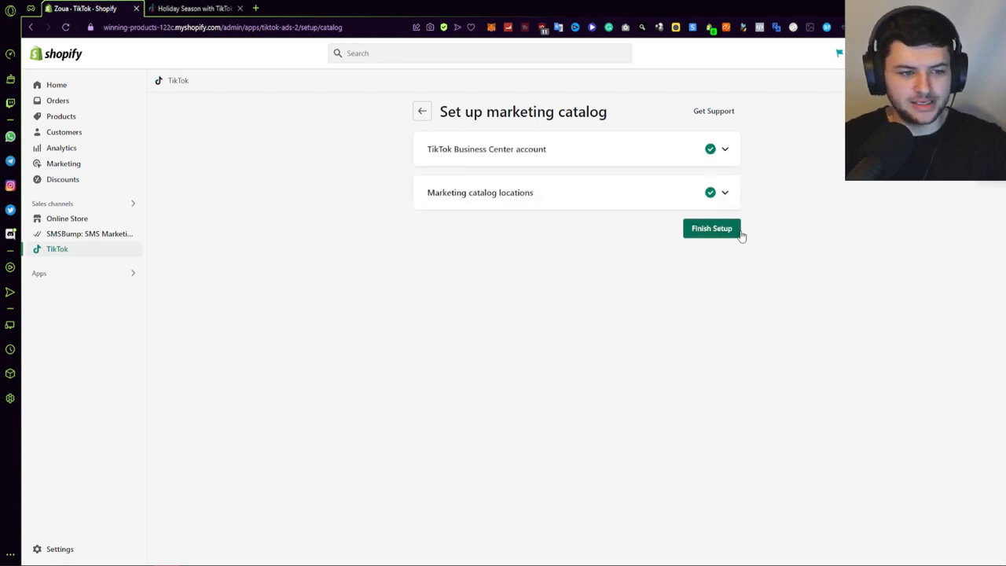
click(727, 229)
Look through the product status, recommended guides and success stories on the TikTok channel overview
scroll(525, 268, down, 3)
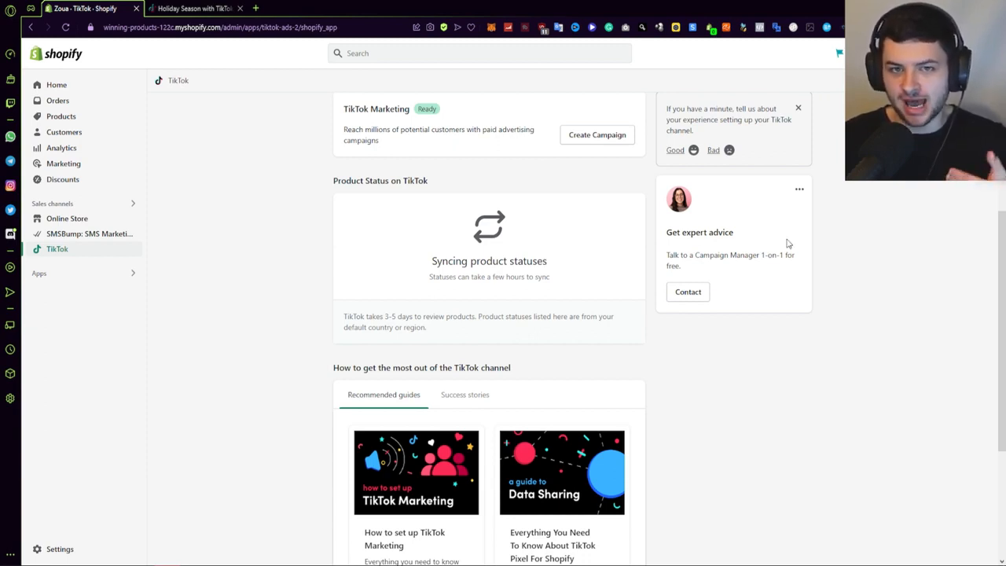
scroll(737, 270, down, 1)
scroll(382, 254, down, 2)
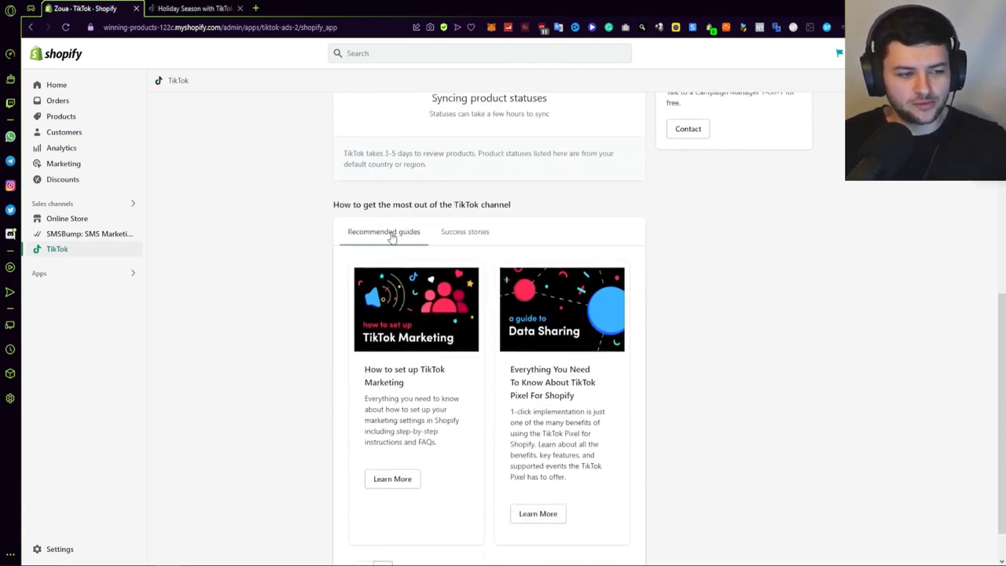
scroll(393, 235, down, 1)
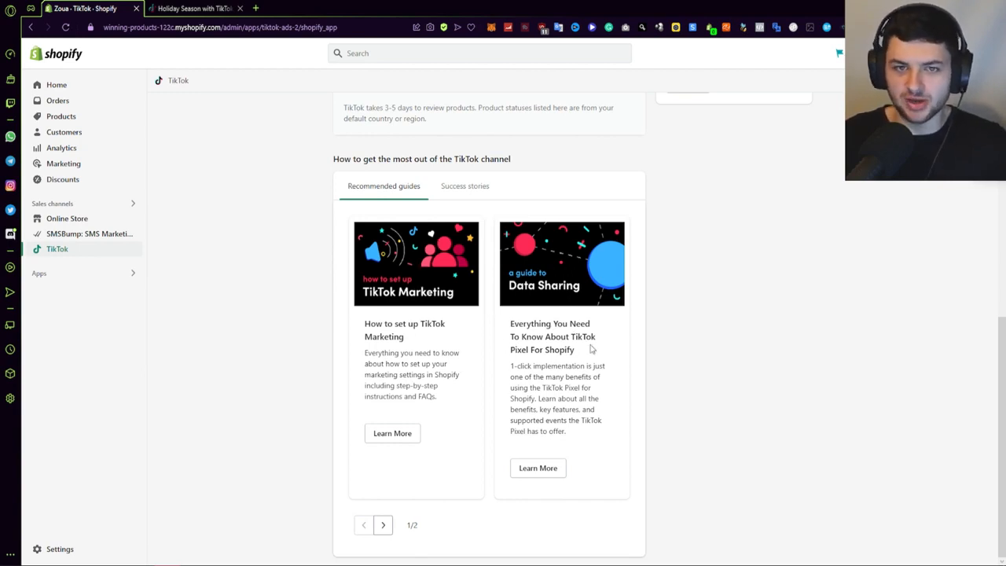
click(465, 186)
scroll(369, 231, down, 1)
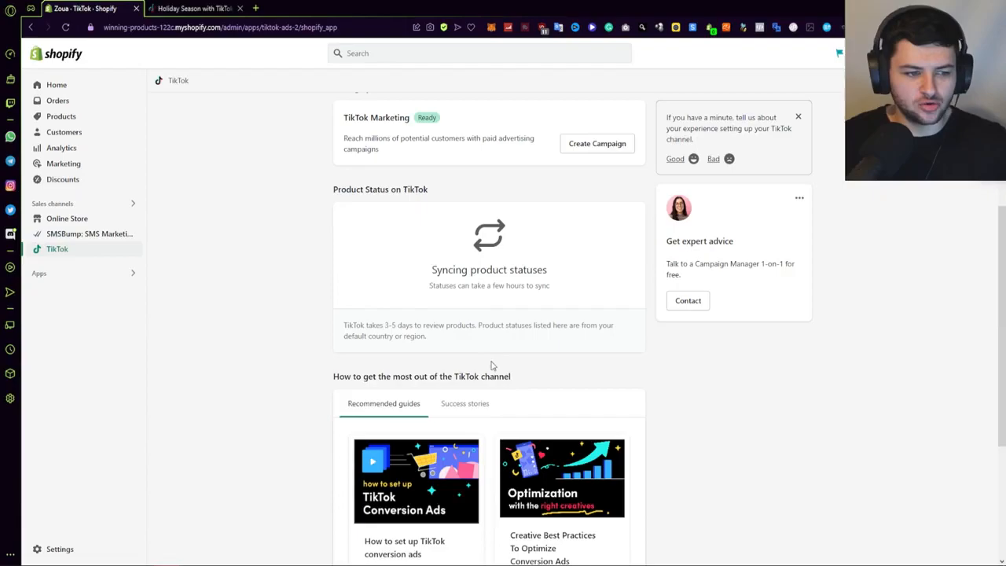
Dismiss the card asking for feedback on setting up the TikTok channel
scroll(481, 11, up, 3)
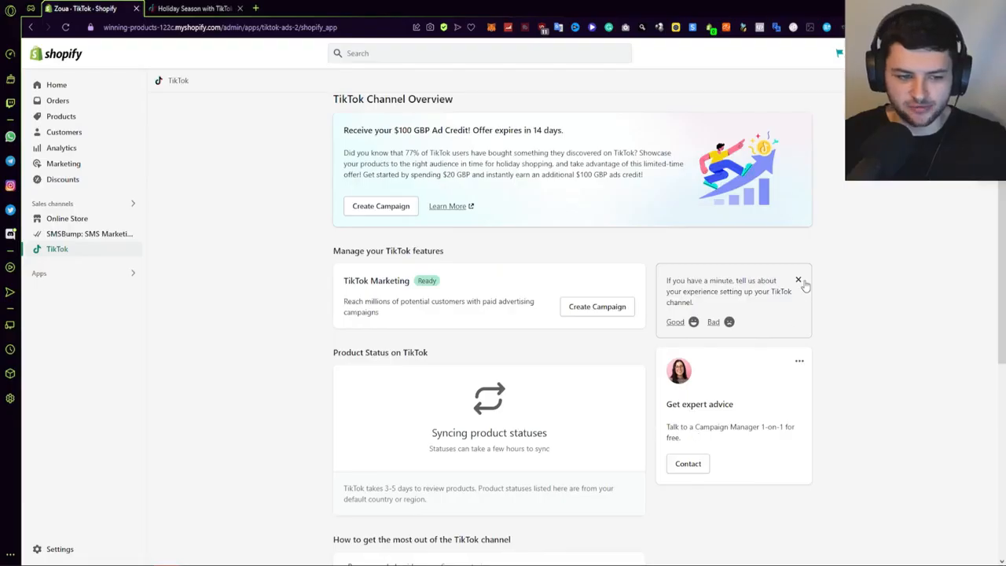
click(803, 281)
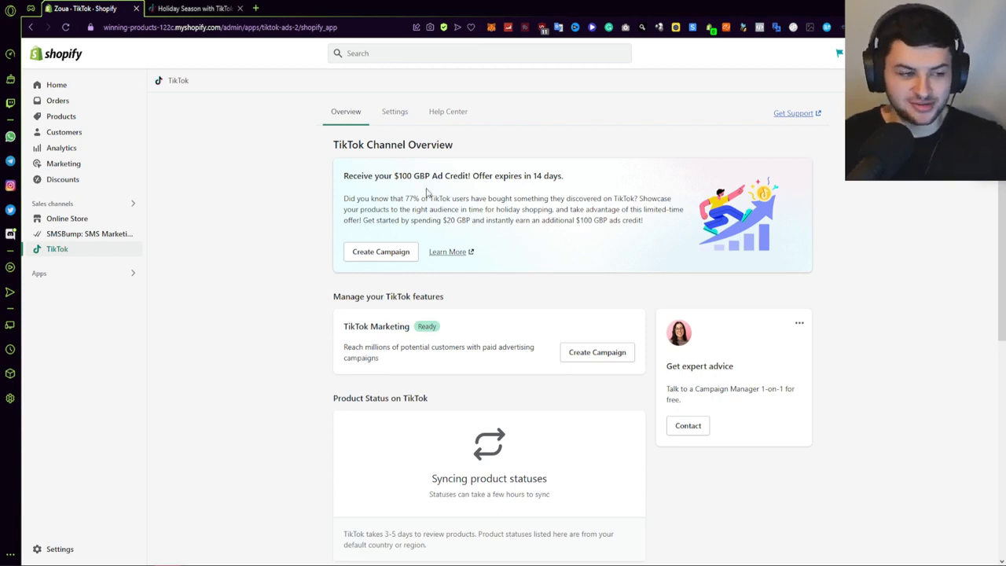
Open the TikTok channel's settings and browse the countries available under the marketing targeting locations
click(397, 116)
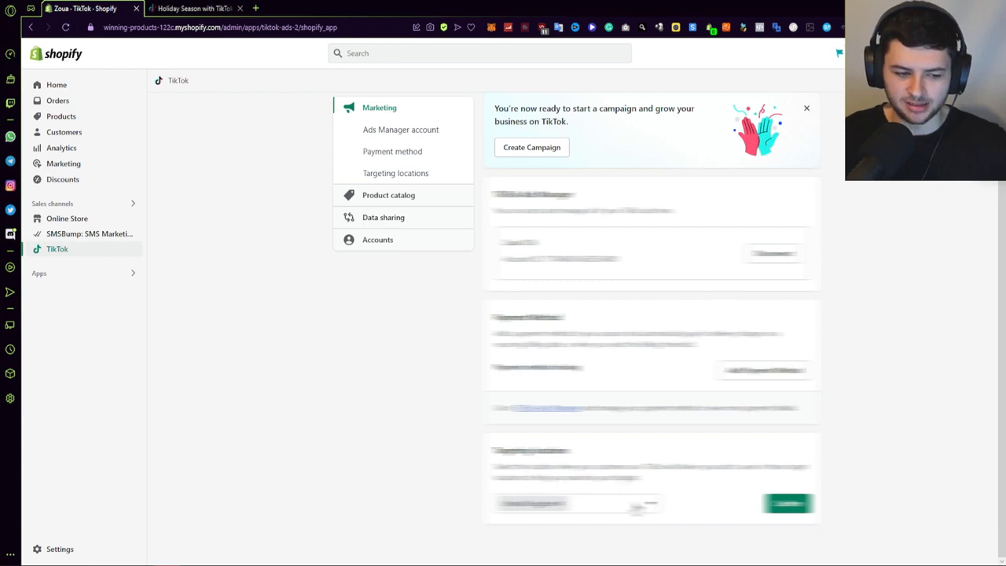
click(650, 506)
click(691, 471)
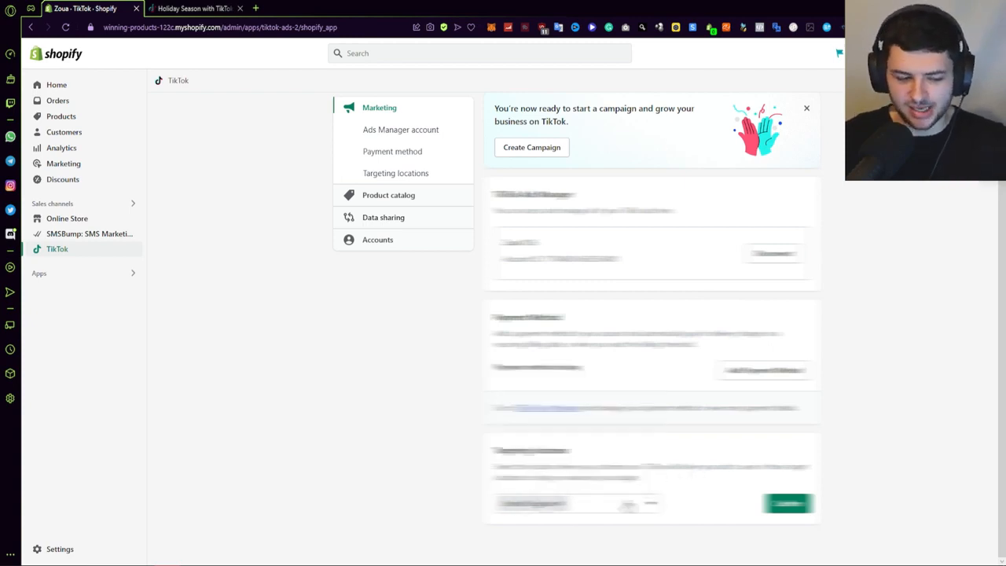
click(628, 505)
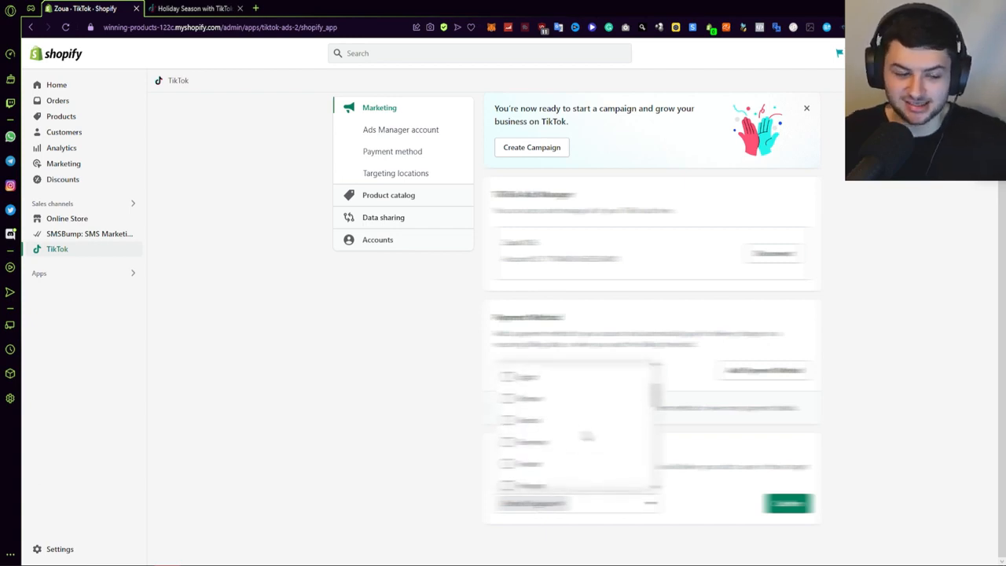
scroll(583, 439, down, 3)
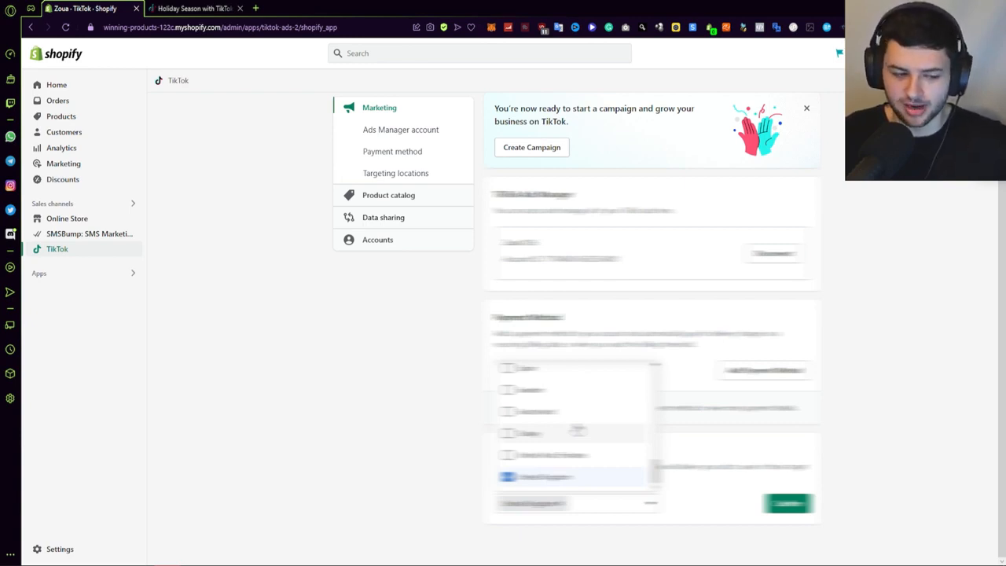
drag(658, 473, 657, 375)
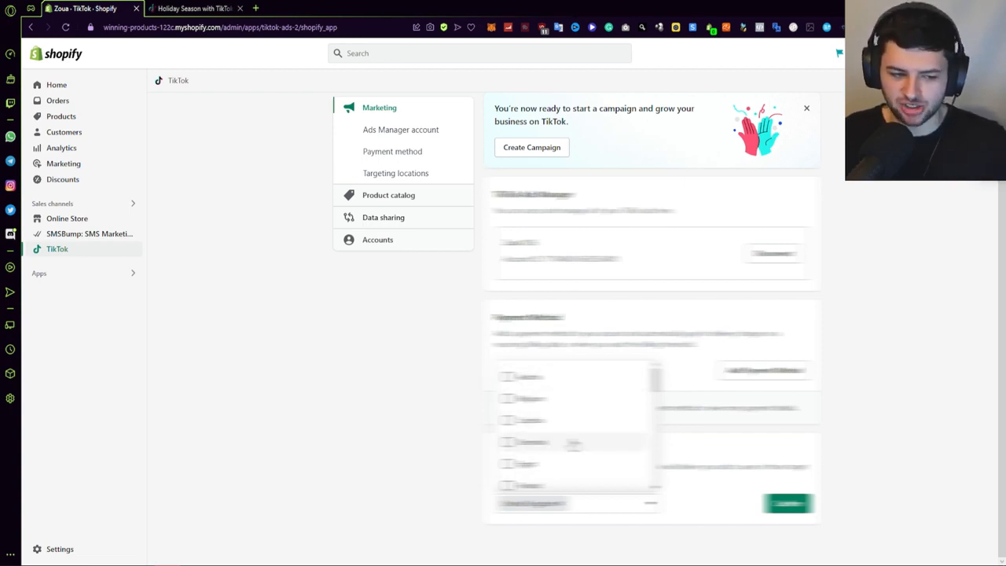
click(465, 409)
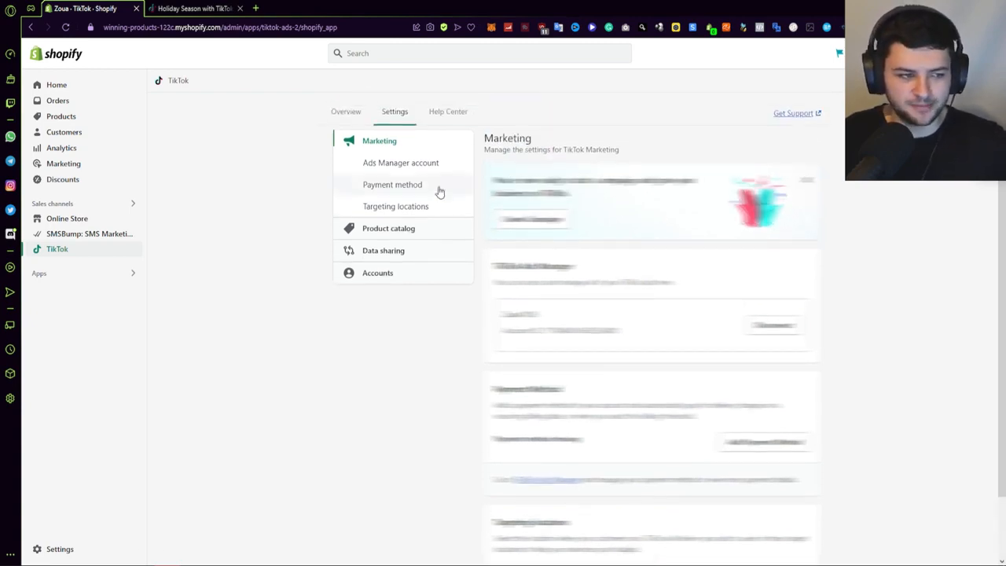
View the product catalog settings and examine the default and additional marketing catalog locations
click(400, 228)
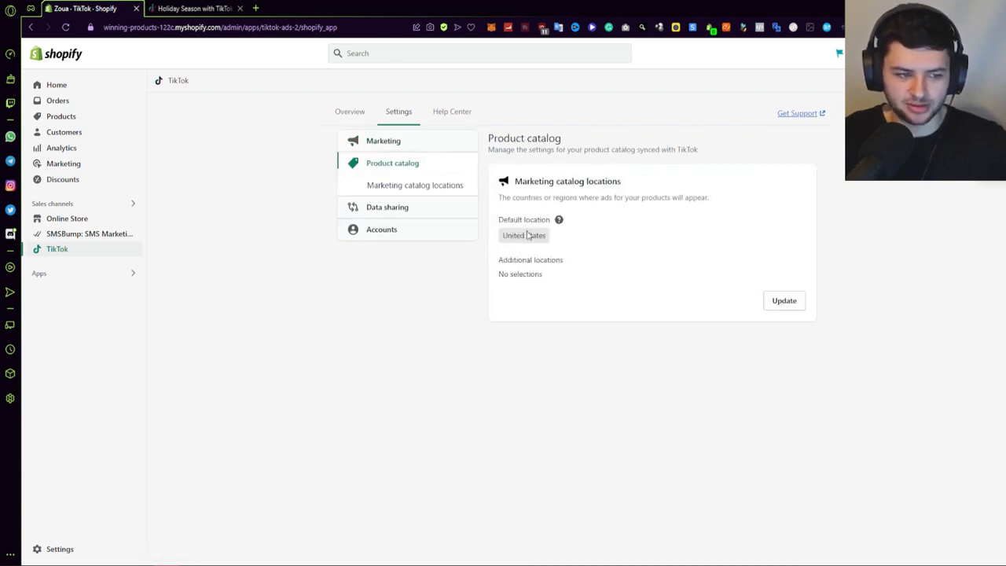
mouse_move(558, 221)
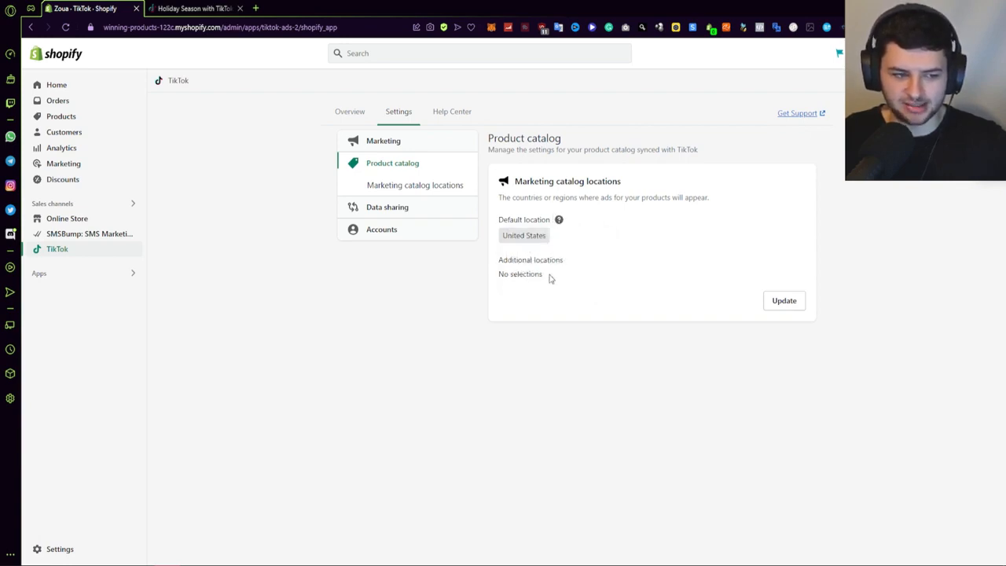
Return to the marketing settings and recheck the list of targeting locations without changing the selection
click(383, 140)
scroll(487, 330, down, 1)
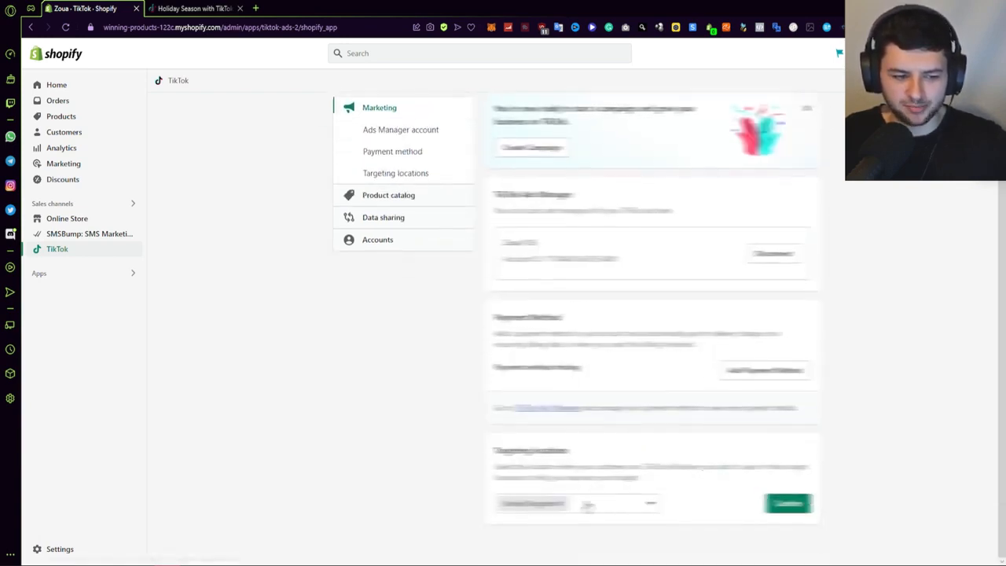
click(640, 503)
scroll(571, 395, down, 5)
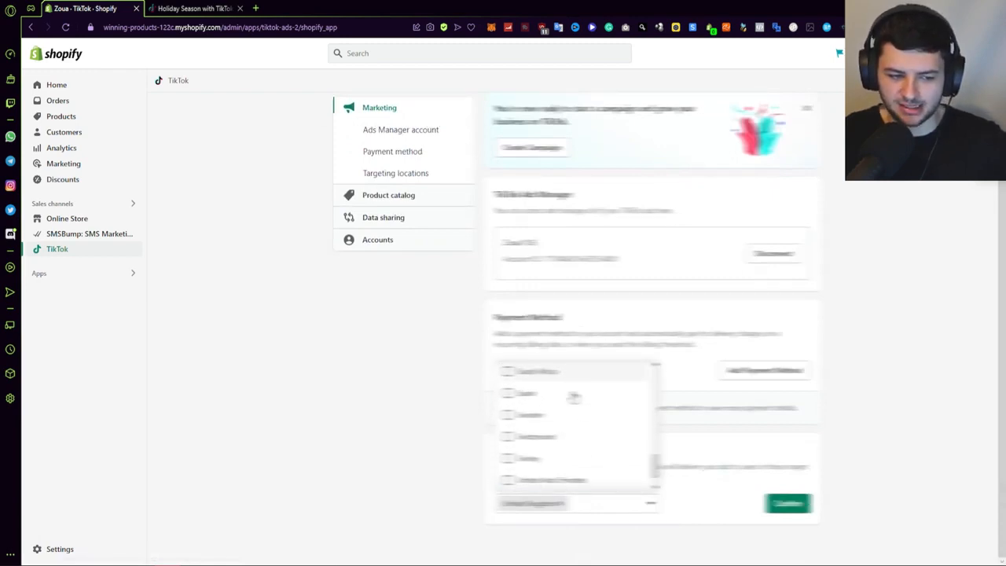
click(652, 525)
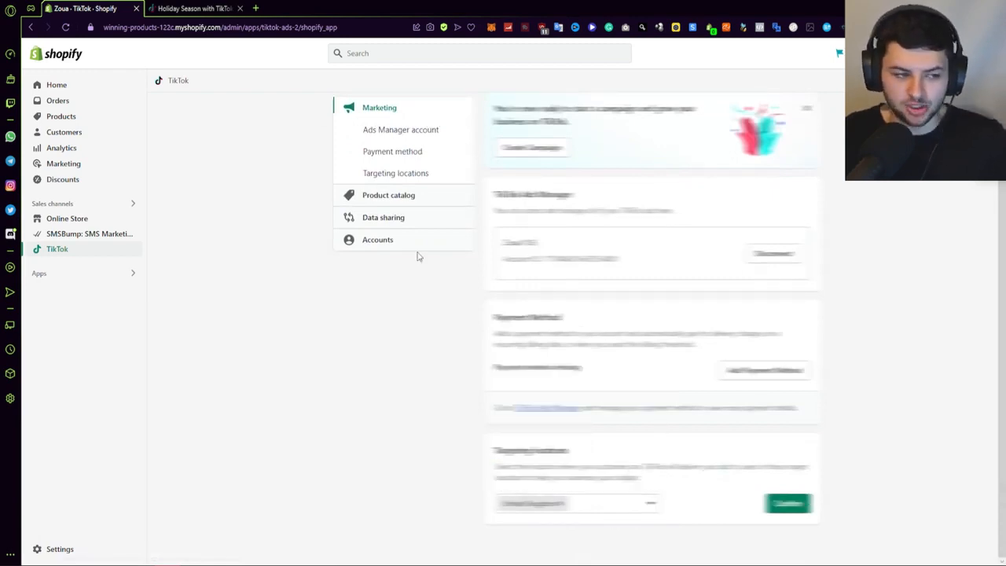
Review the TikTok channel's product catalog, data sharing and connected accounts settings
click(440, 195)
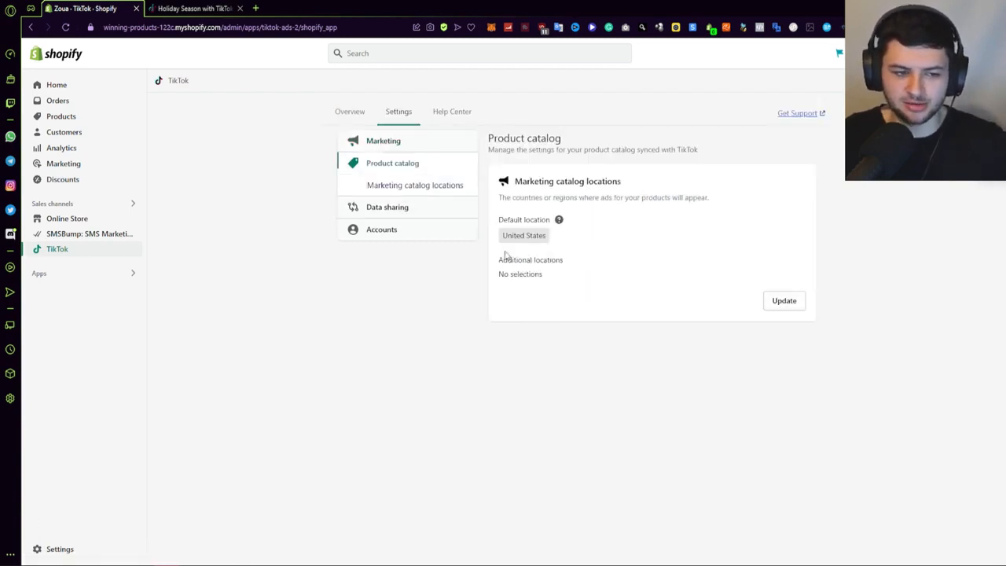
click(393, 208)
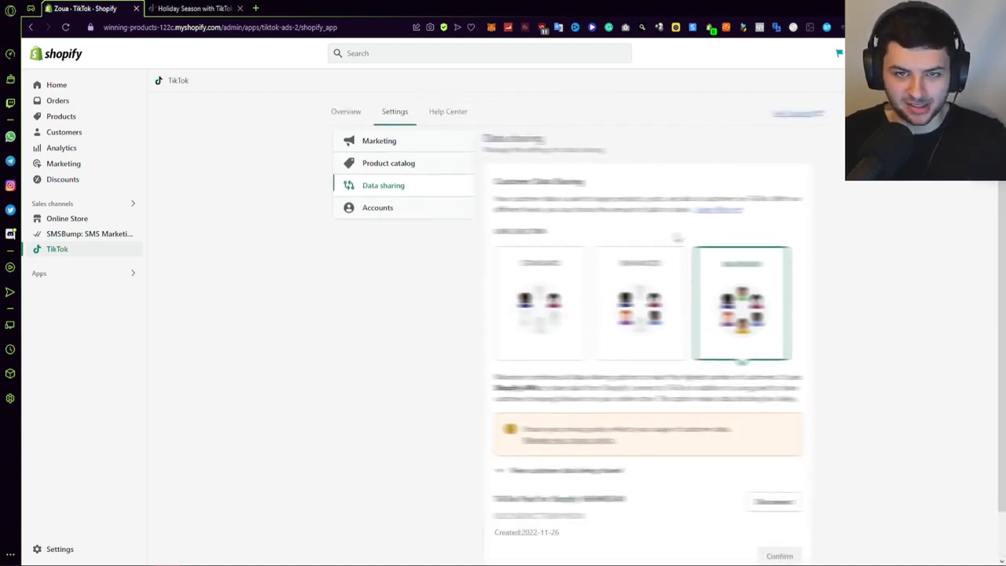
click(408, 207)
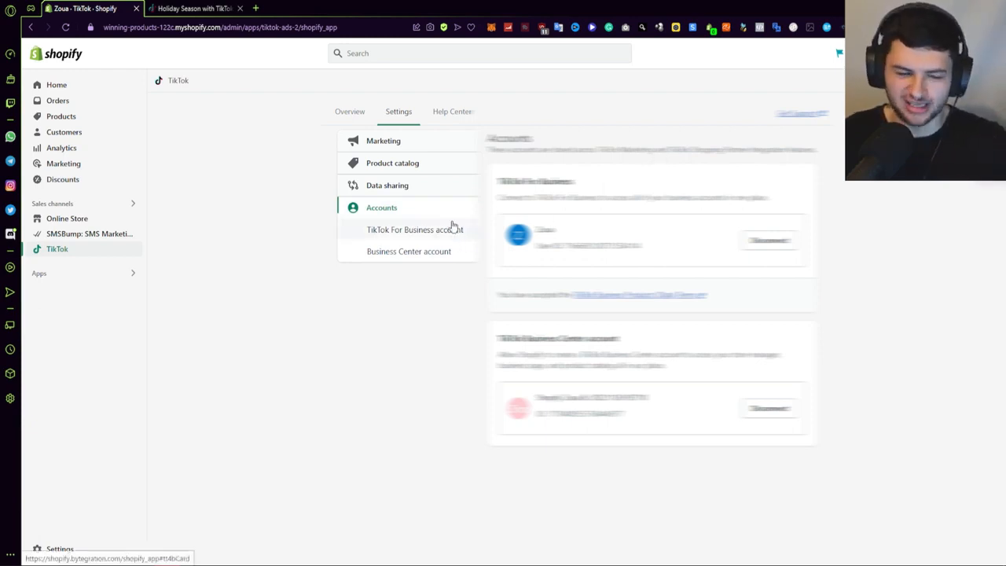
Open the TikTok channel's Help Center and examine the Getting Started, Ads Management and Support topics
click(448, 112)
scroll(474, 242, down, 1)
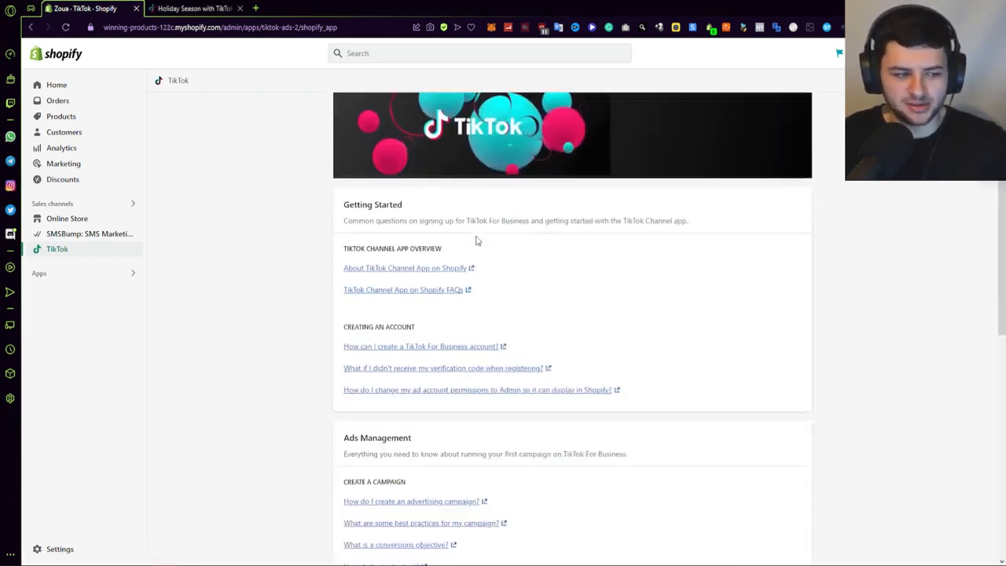
scroll(475, 241, down, 5)
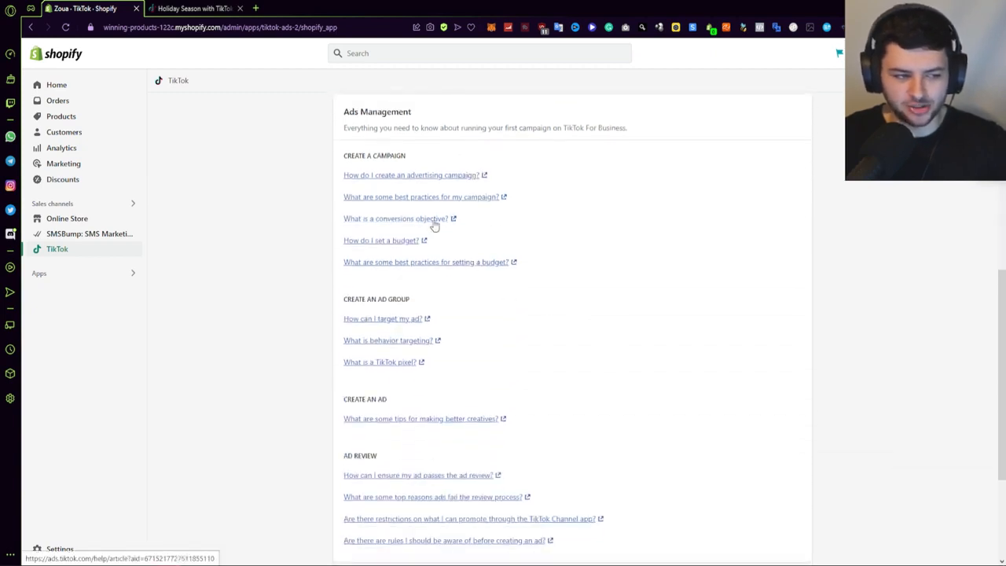
scroll(437, 236, down, 2)
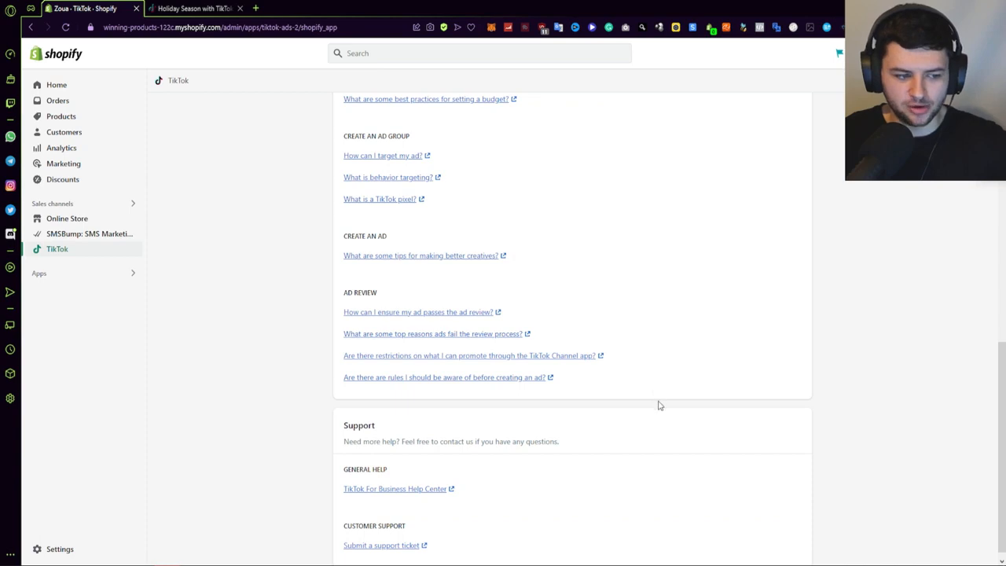
scroll(652, 393, up, 7)
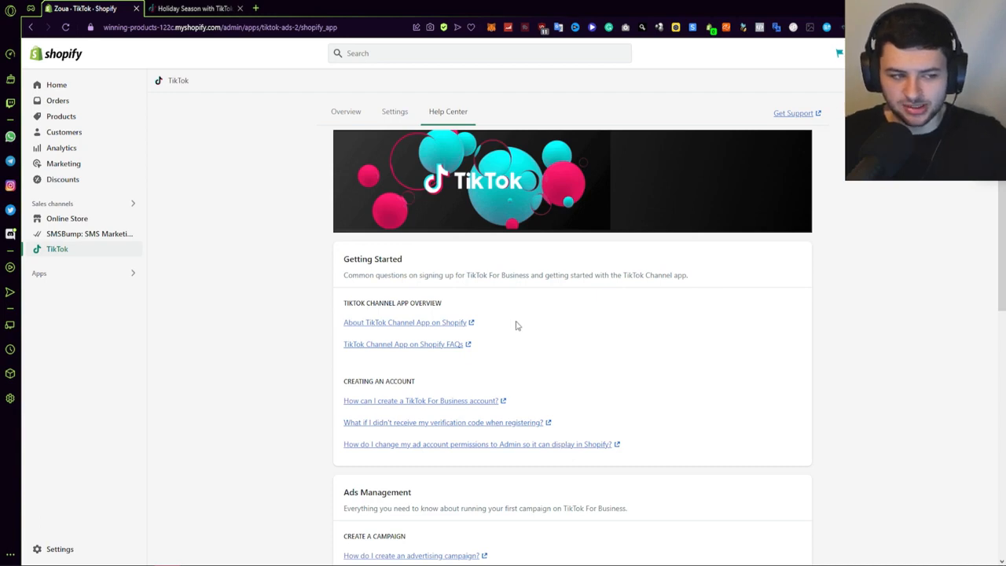
scroll(516, 325, down, 3)
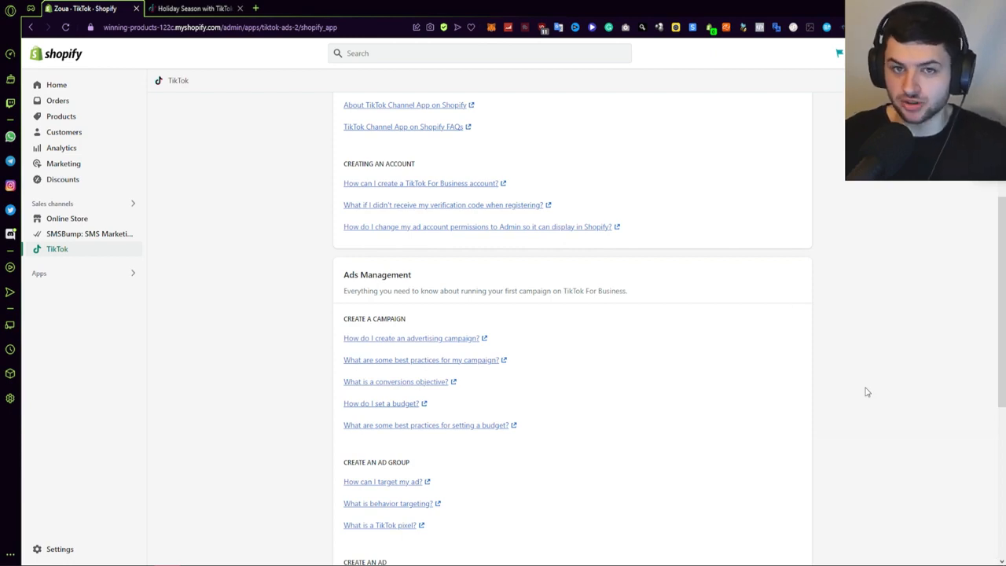
Return to the TikTok channel overview and start creating a campaign from the ad credit offer
scroll(836, 388, up, 5)
click(357, 114)
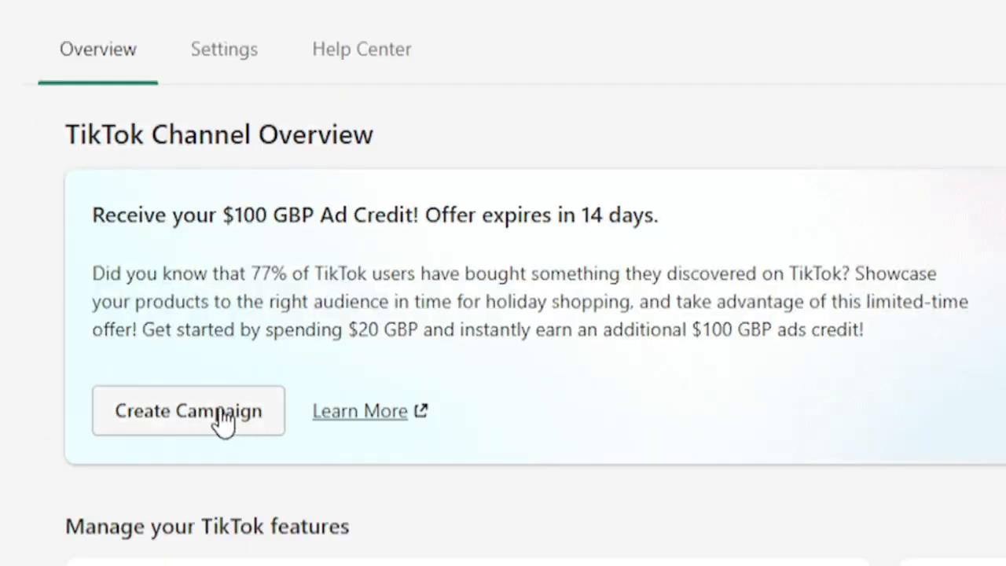
click(203, 412)
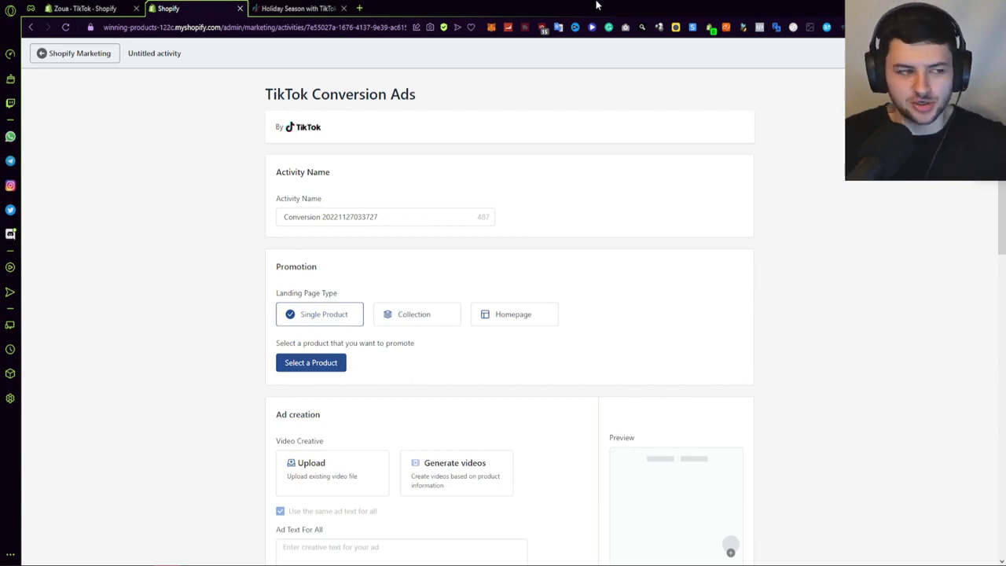
Switch to the TikTok Holiday Season page and look over the advertiser account form and the content around it
click(298, 8)
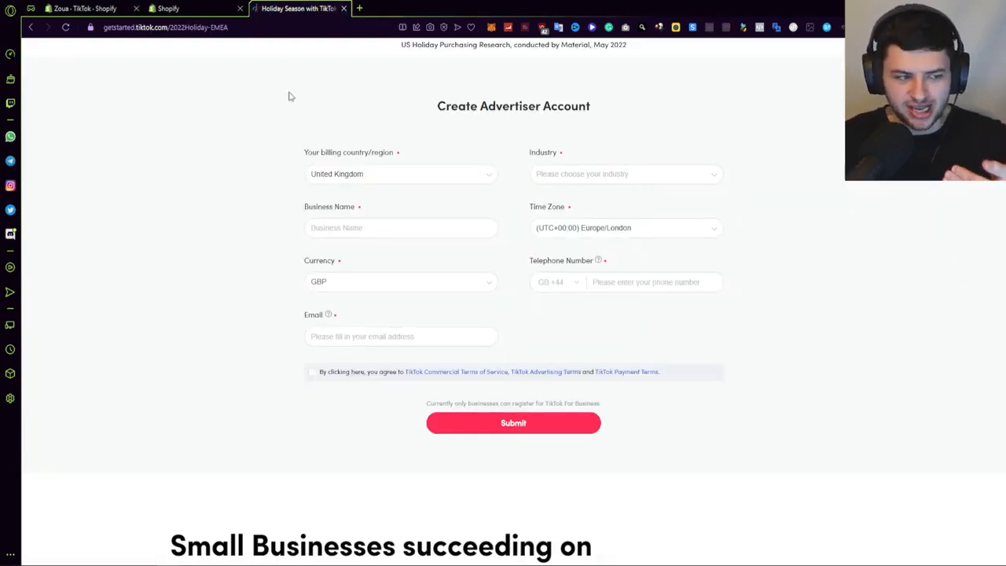
scroll(484, 160, down, 10)
scroll(465, 198, up, 5)
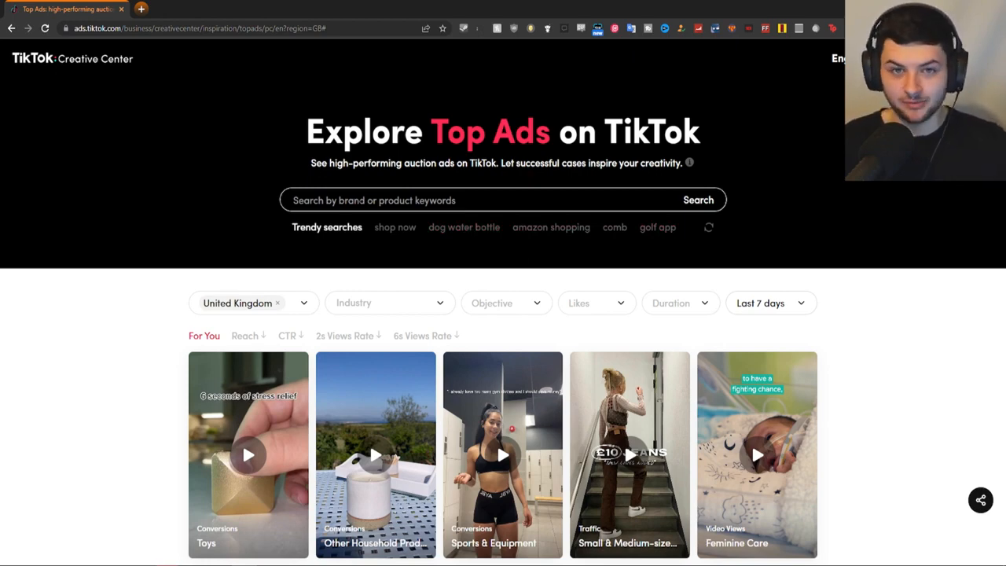
Examine the industry, objective, likes, duration and time period filter options for the United Kingdom Top Ads
scroll(271, 258, down, 1)
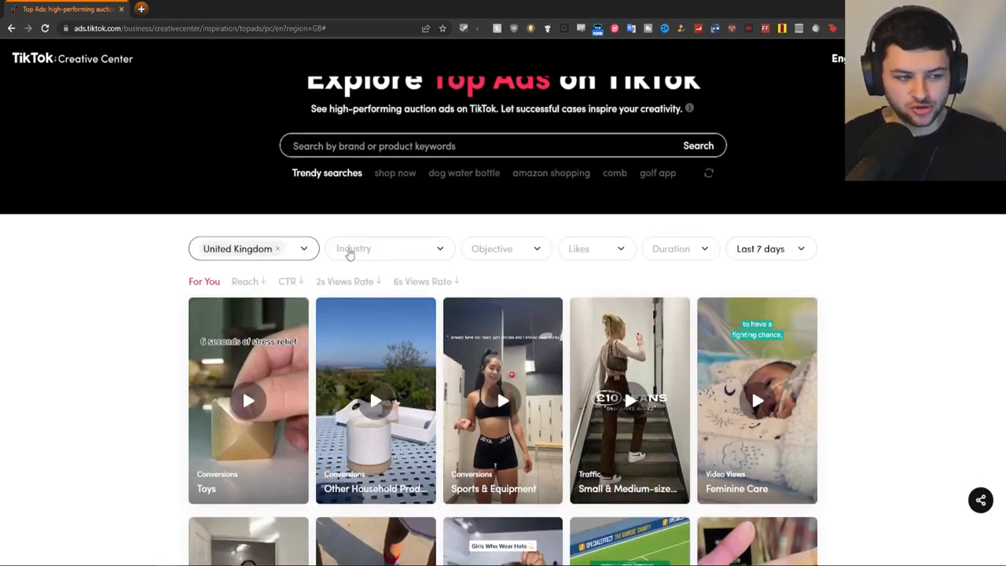
click(380, 249)
click(491, 251)
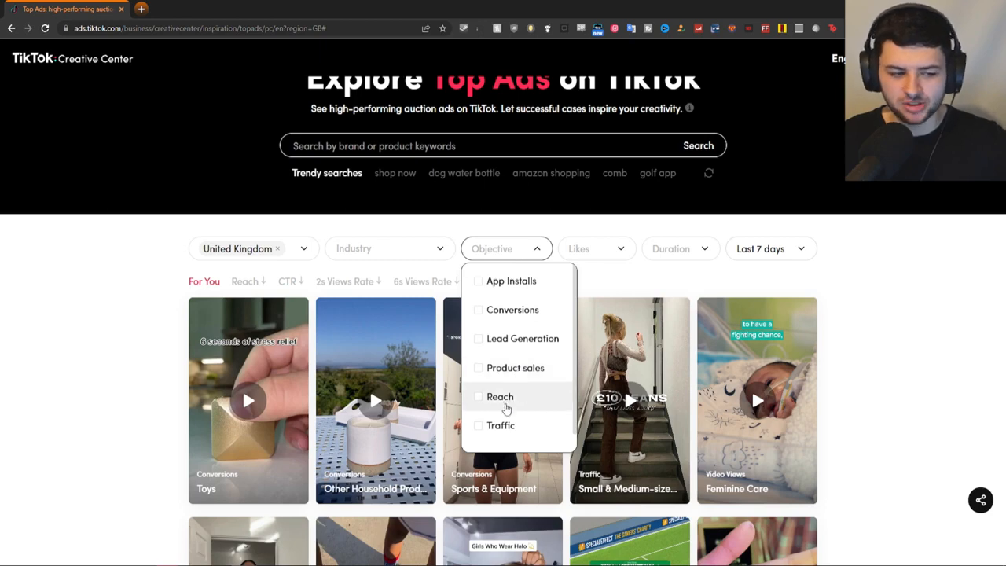
click(605, 255)
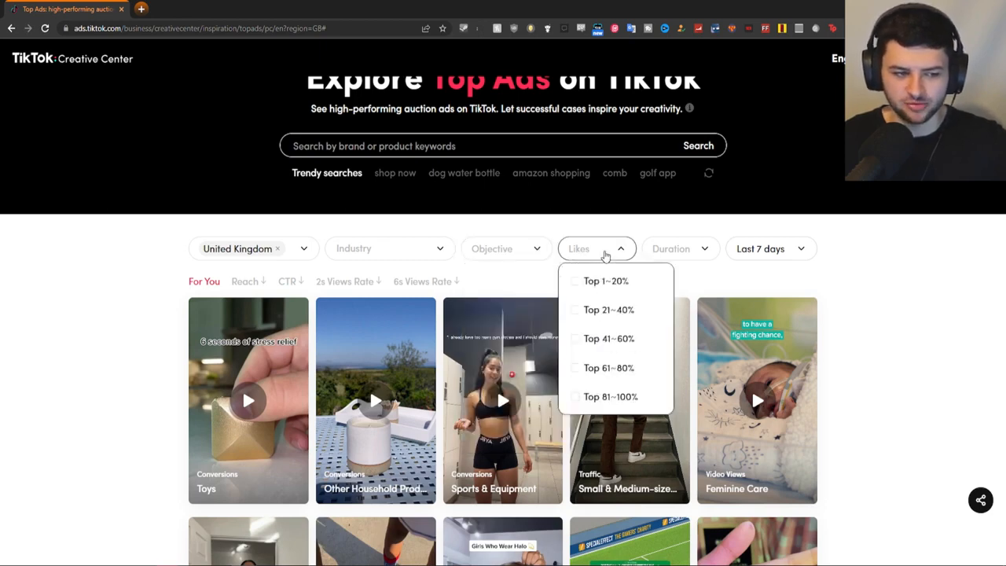
click(660, 253)
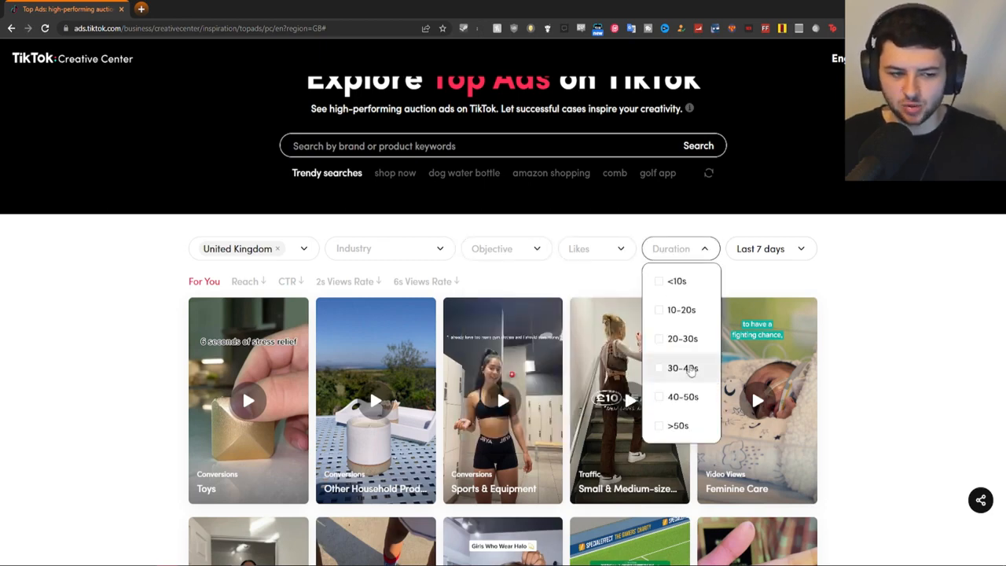
click(787, 250)
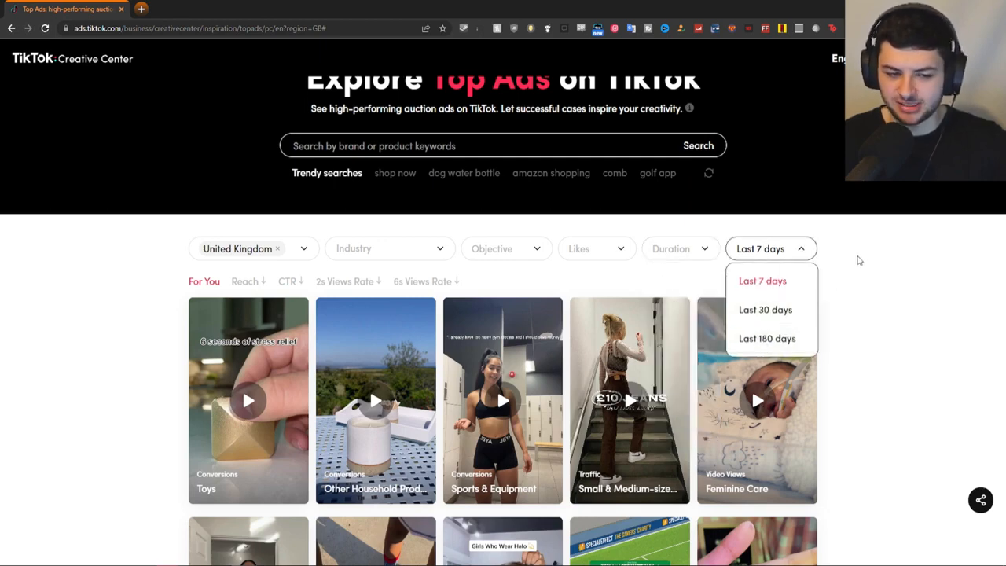
click(800, 250)
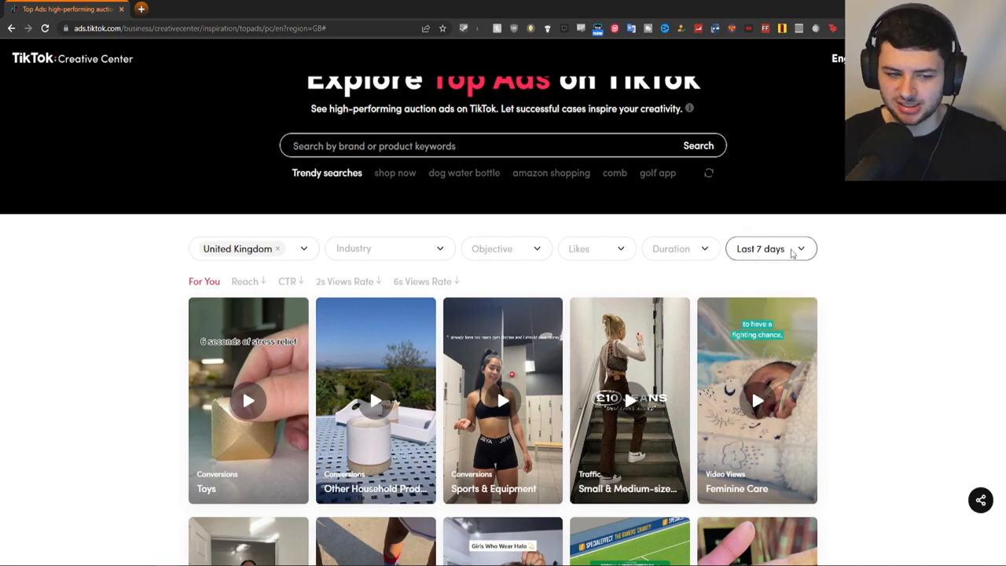
click(801, 250)
click(800, 251)
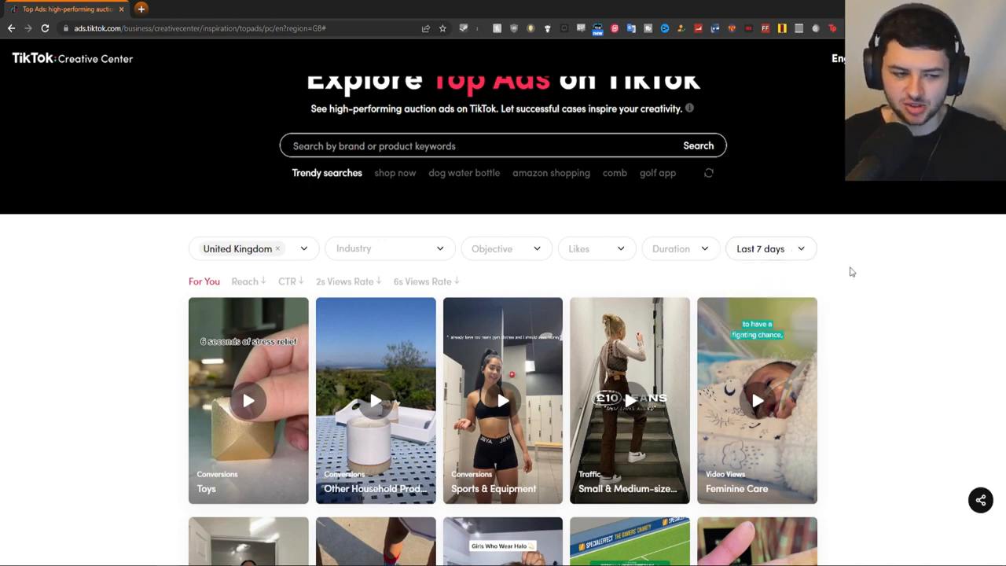
Recheck the time ranges offered for filtering the Top Ads without changing the selected period
scroll(884, 370, down, 2)
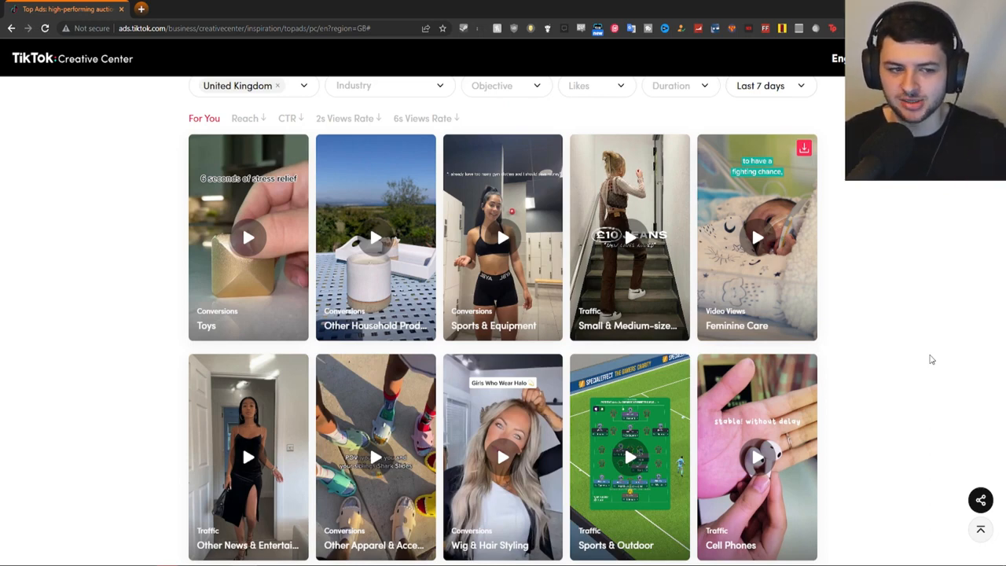
click(786, 88)
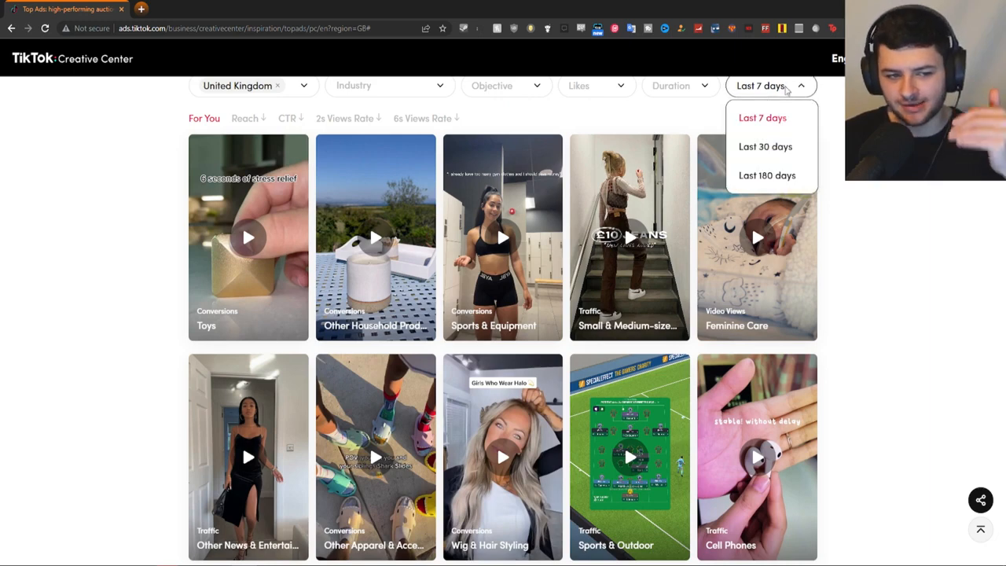
click(786, 88)
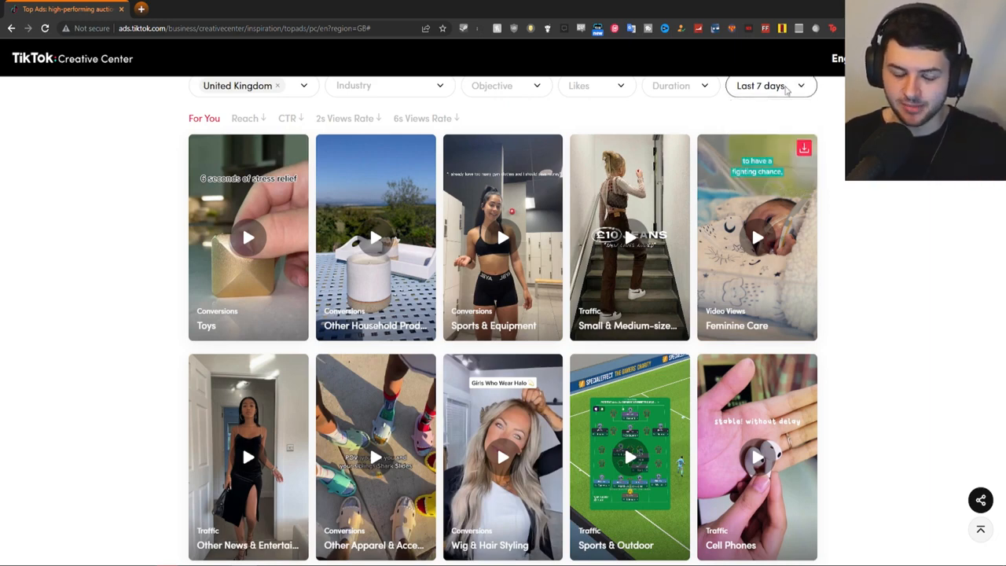
click(786, 88)
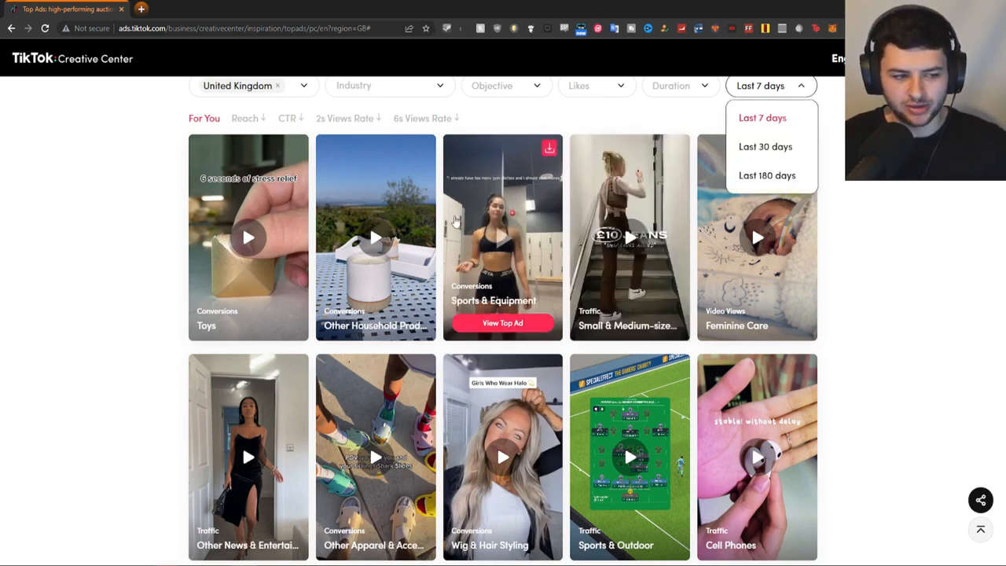
click(802, 87)
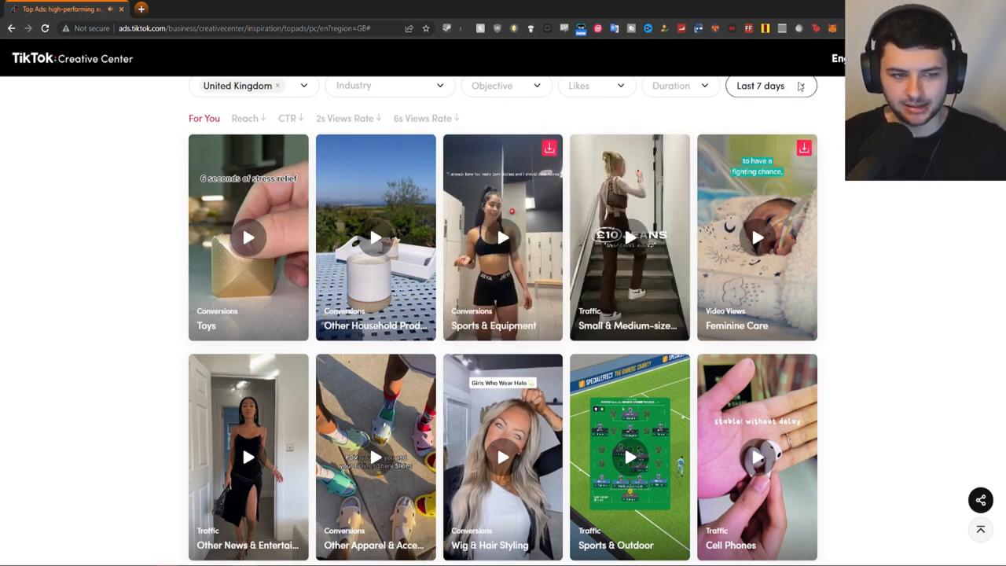
click(802, 87)
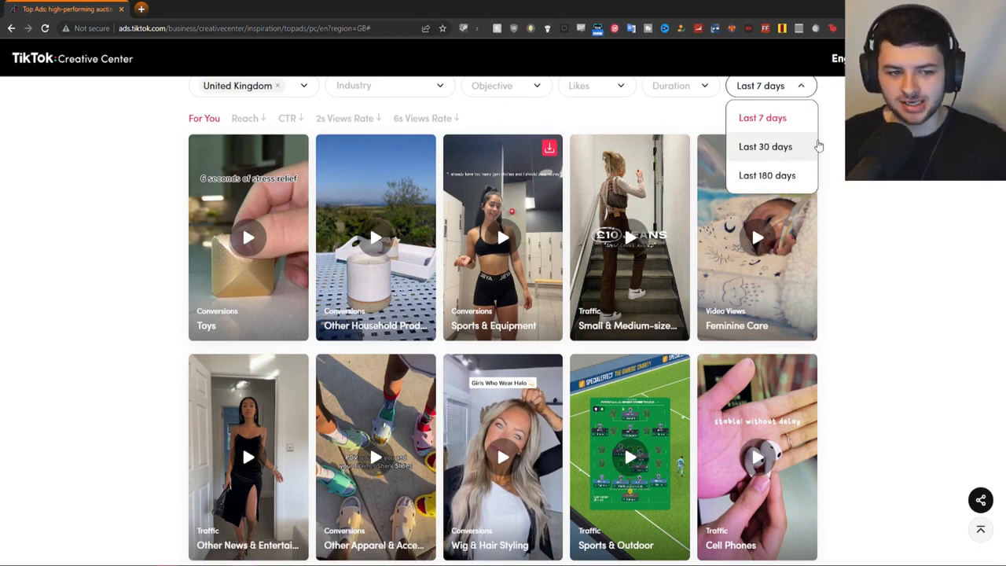
Browse the United Kingdom top ads from the last 7 days for product and creative inspiration
scroll(845, 121, down, 3)
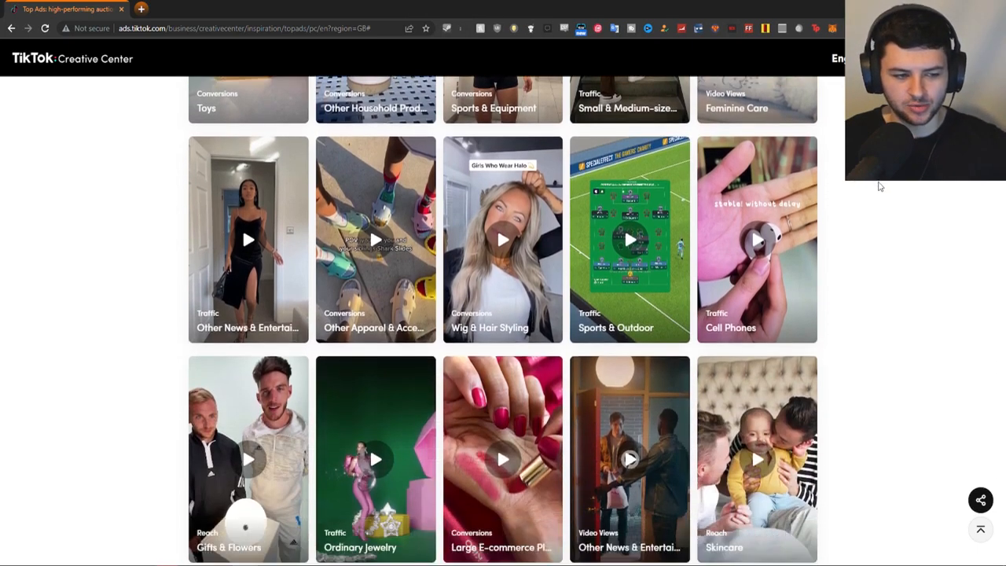
scroll(880, 189, down, 4)
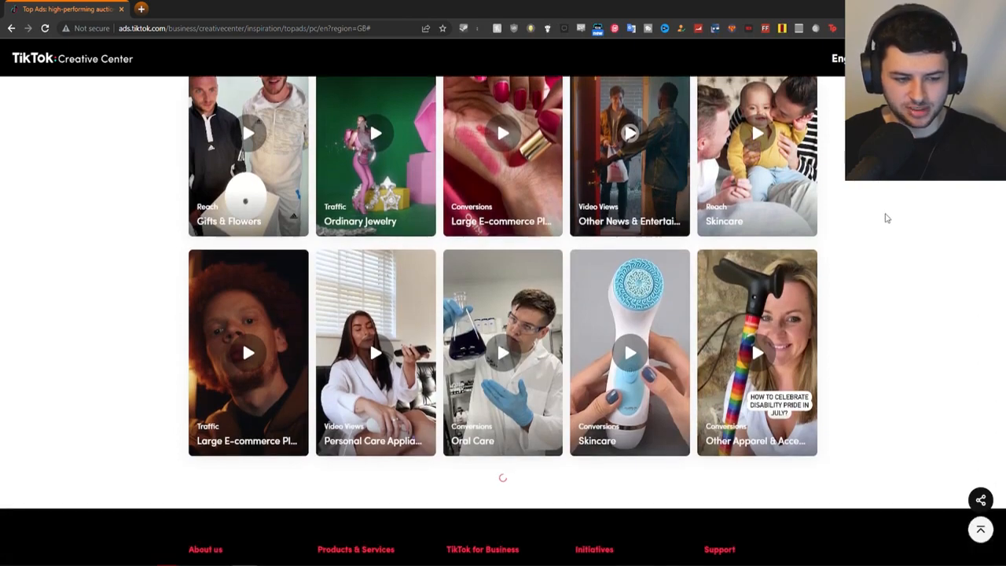
scroll(891, 288, up, 10)
scroll(776, 265, down, 2)
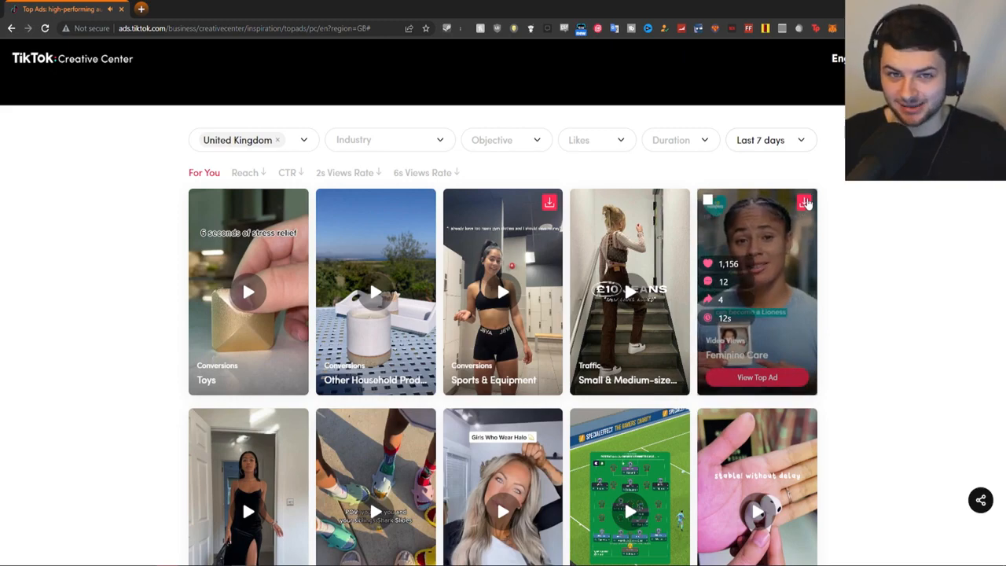
scroll(303, 185, down, 5)
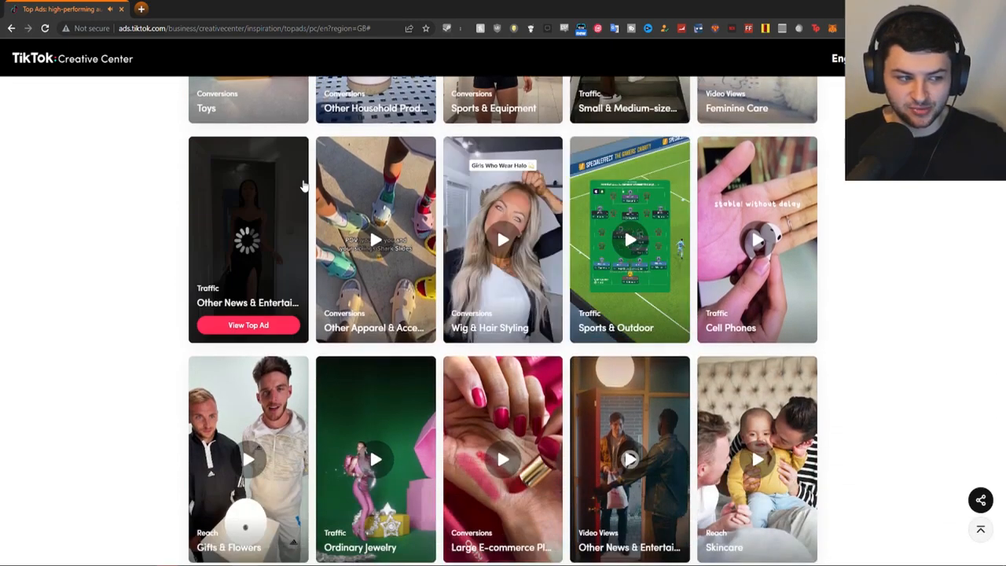
scroll(370, 205, down, 2)
scroll(726, 235, down, 4)
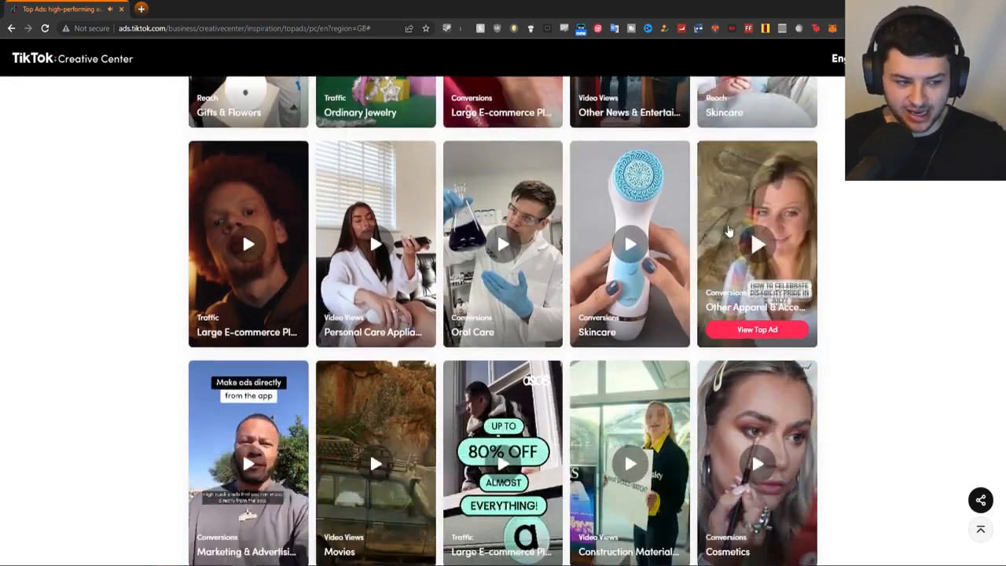
scroll(726, 234, down, 9)
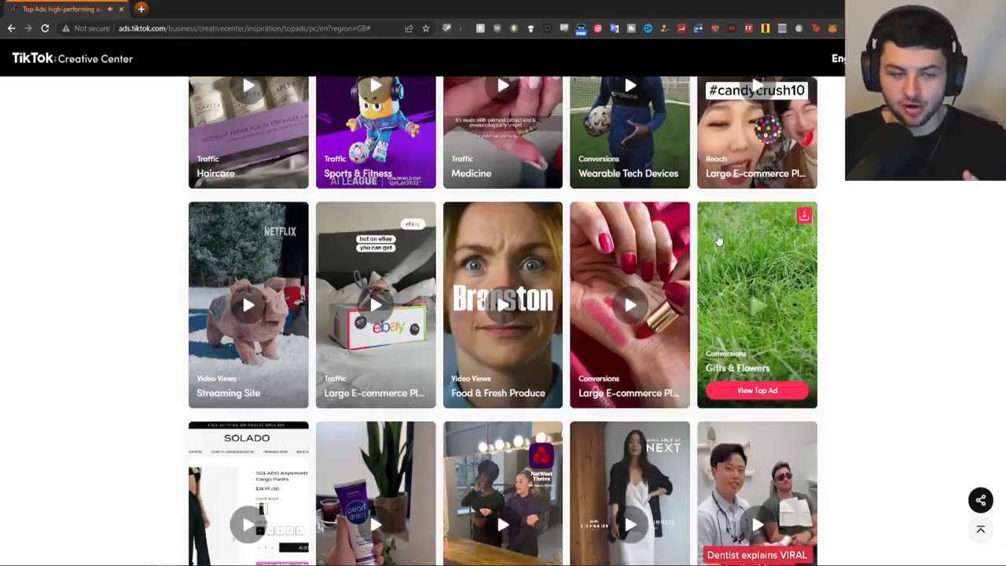
scroll(717, 236, down, 12)
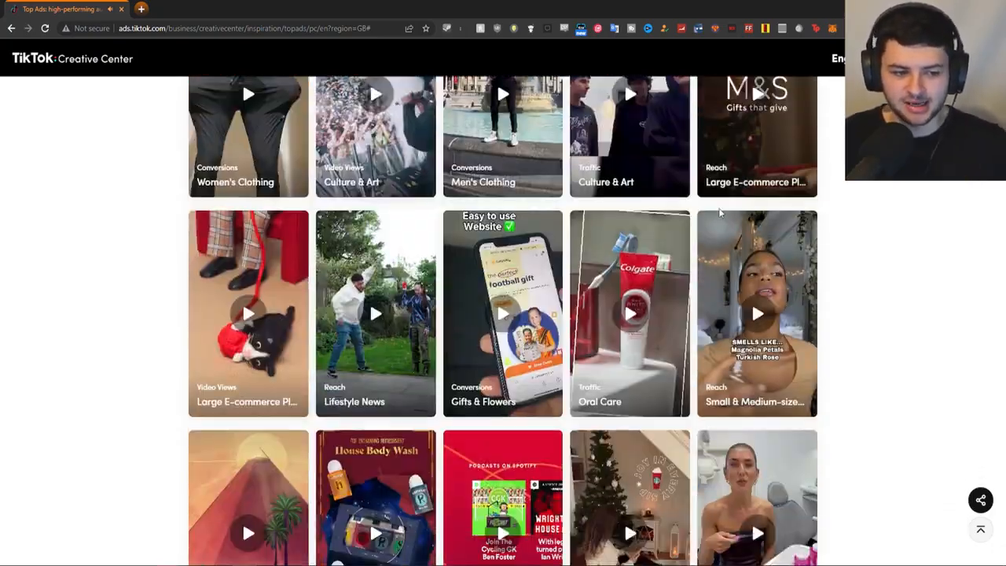
Search the Top Ads library for "led light"
scroll(833, 232, up, 20)
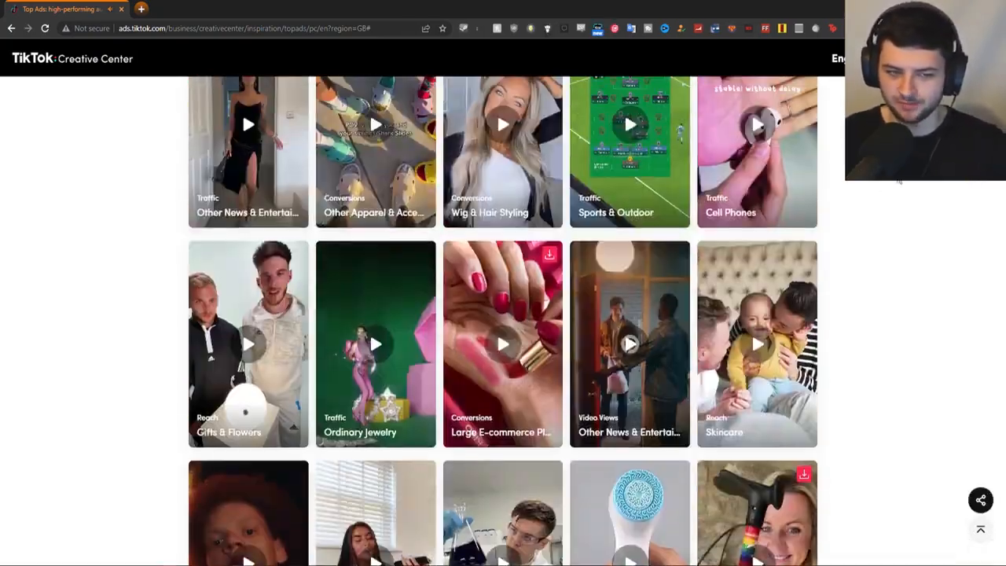
text(led light)
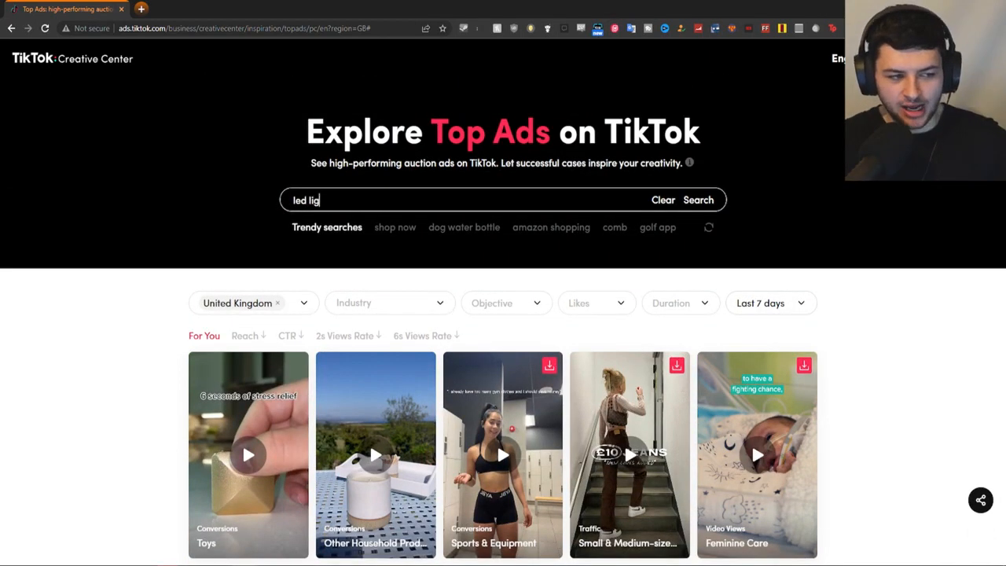
key(Return)
scroll(556, 209, down, 1)
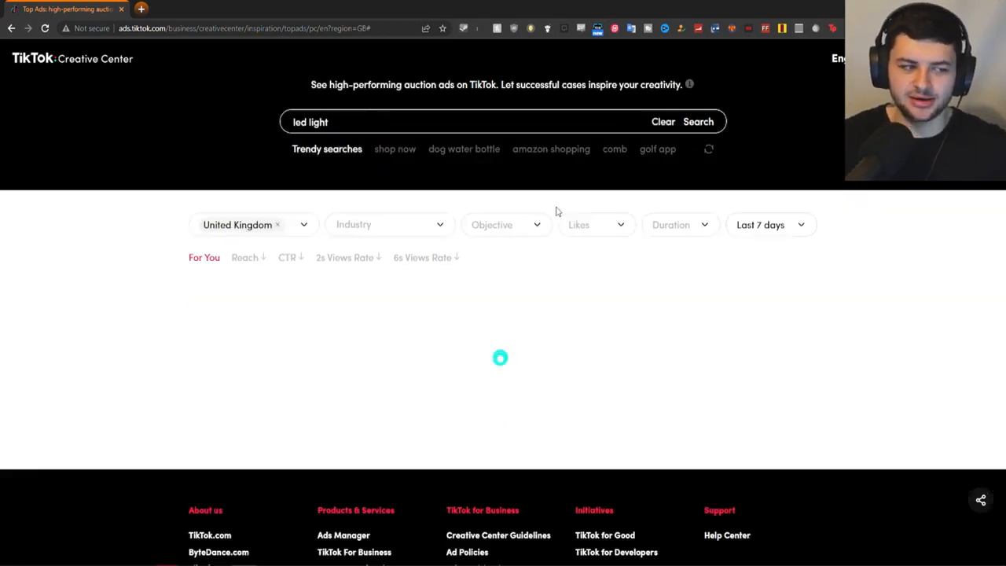
Browse the "led light" ad results for the United Kingdom from the last 7 days, checking the ads' creatives and engagement
scroll(854, 242, down, 4)
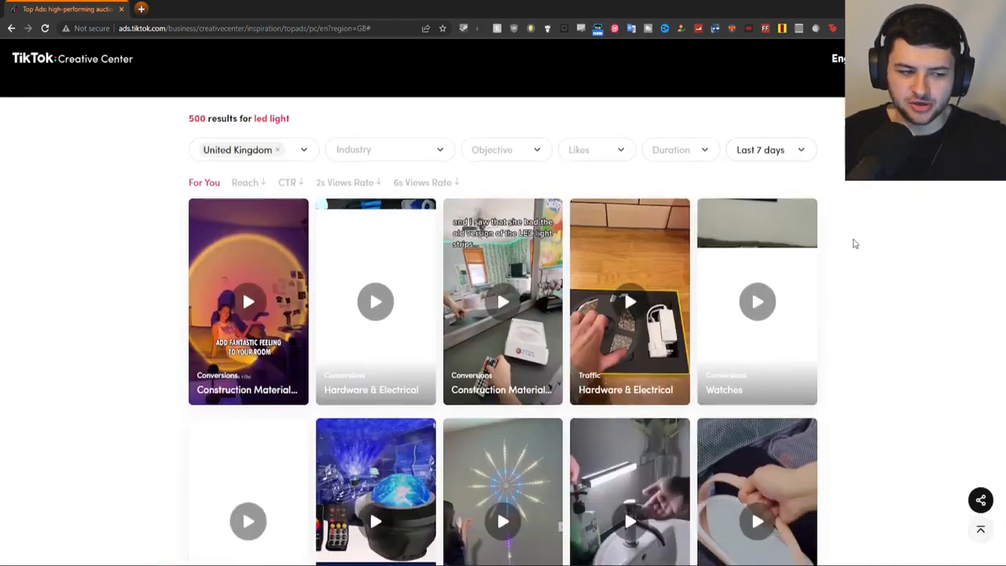
mouse_move(385, 173)
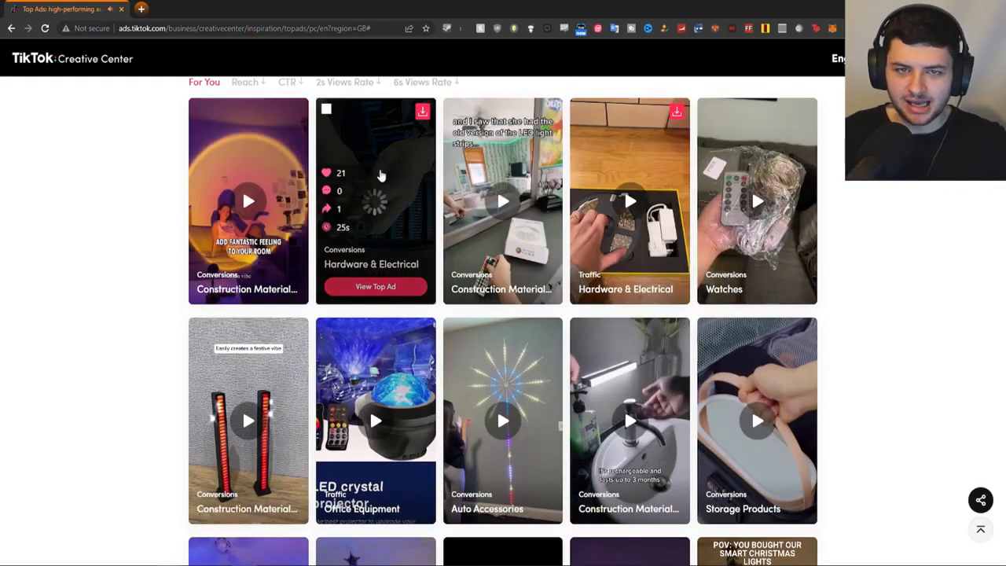
mouse_move(283, 184)
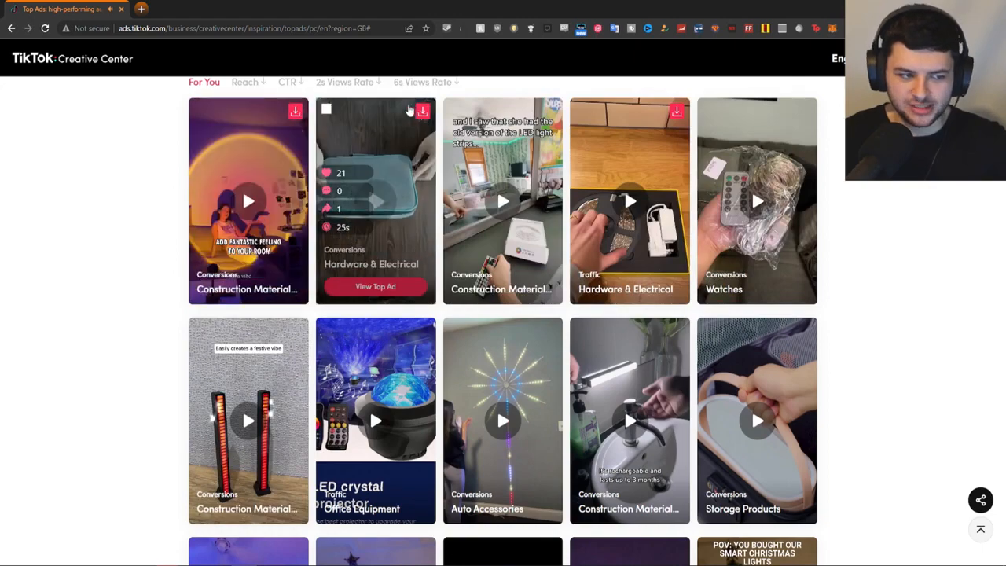
mouse_move(676, 185)
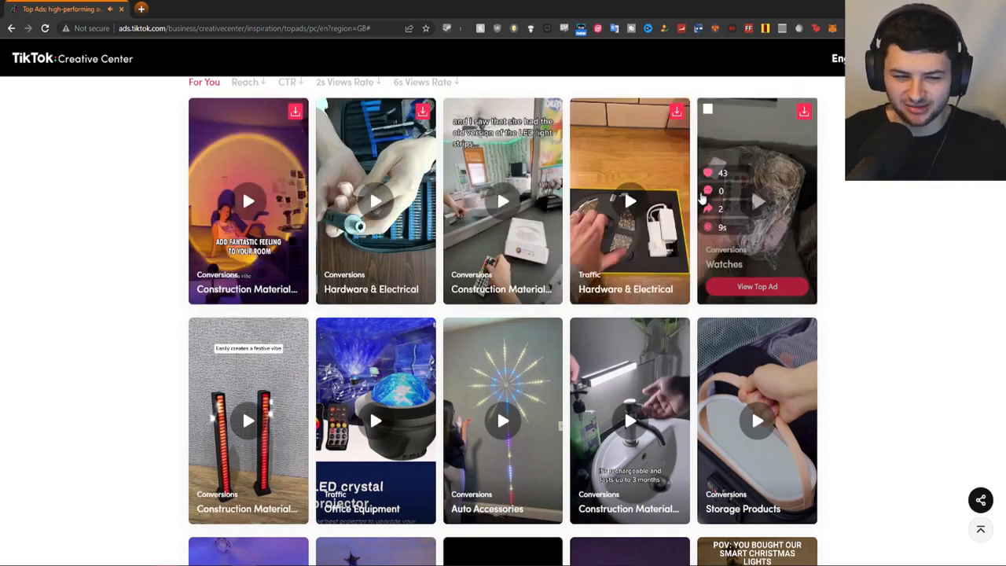
scroll(694, 205, up, 1)
scroll(694, 205, down, 5)
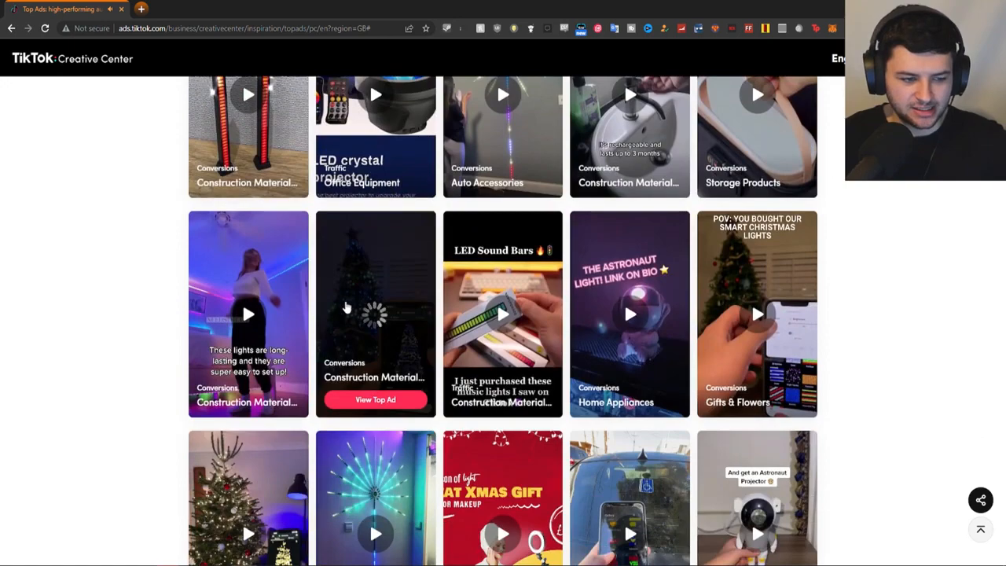
mouse_move(226, 304)
scroll(511, 377, down, 2)
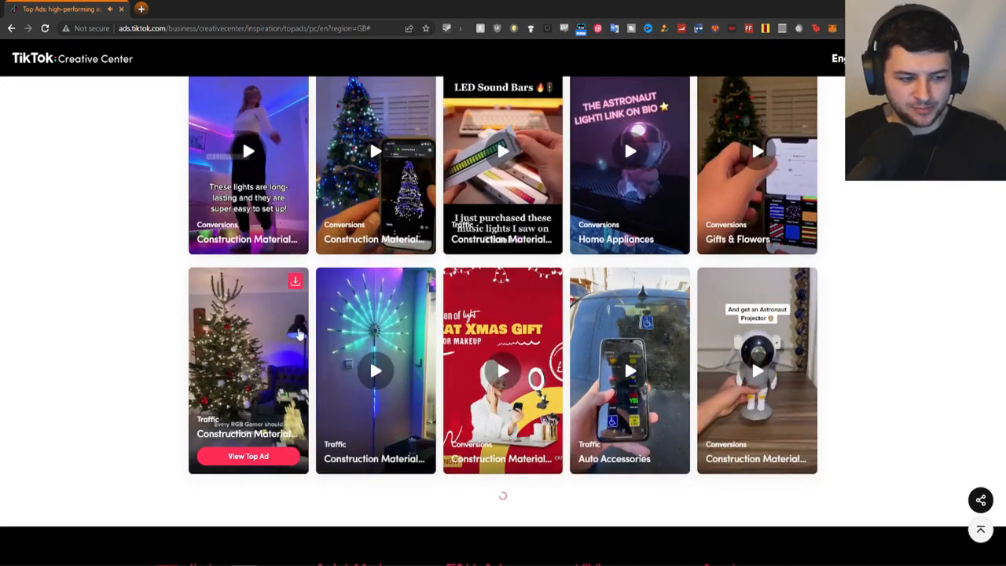
mouse_move(763, 349)
scroll(764, 349, down, 4)
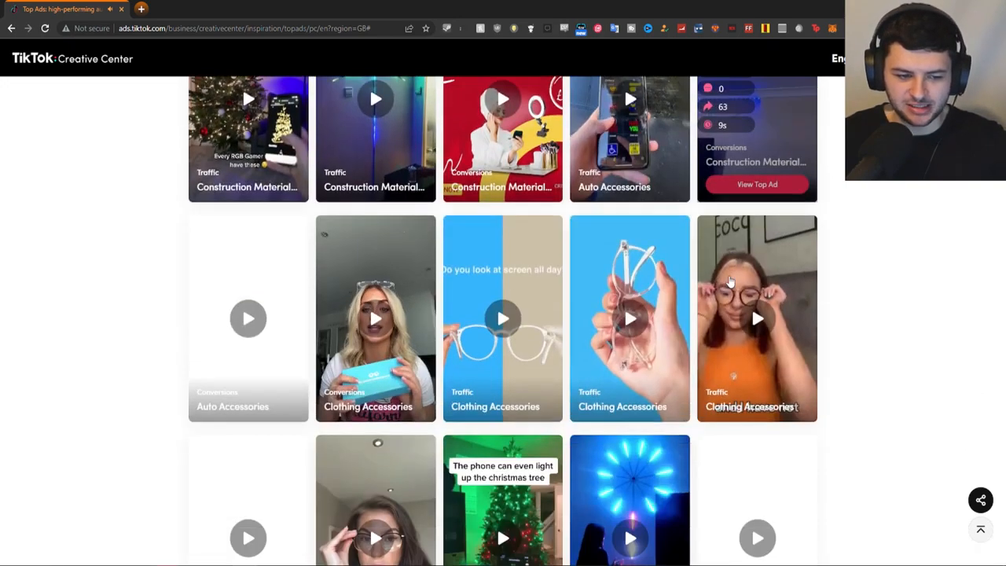
scroll(870, 230, up, 15)
scroll(869, 240, down, 2)
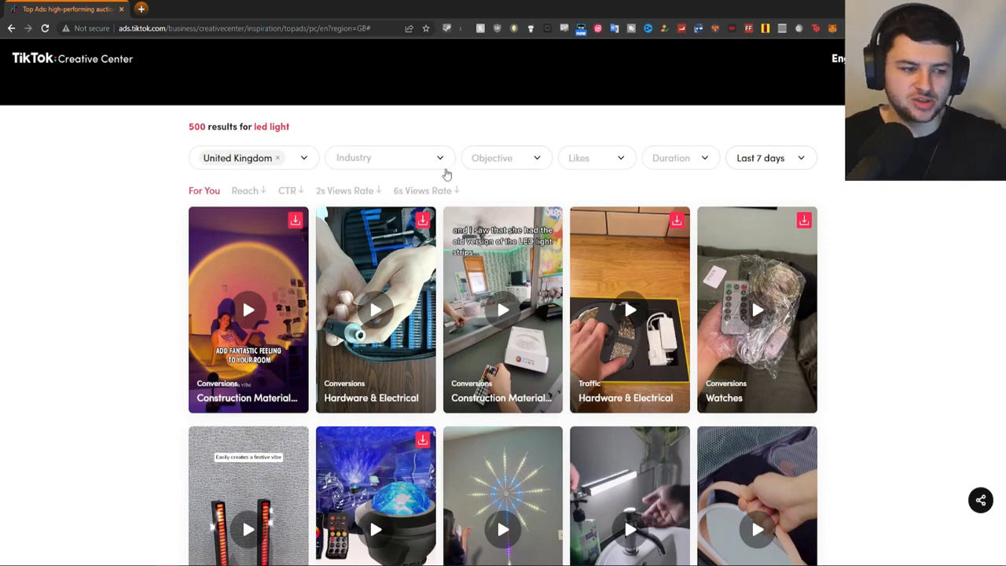
Clear the keyword search and rank the United Kingdom top ads by reach, followed by CTR
mouse_move(477, 281)
scroll(511, 259, down, 1)
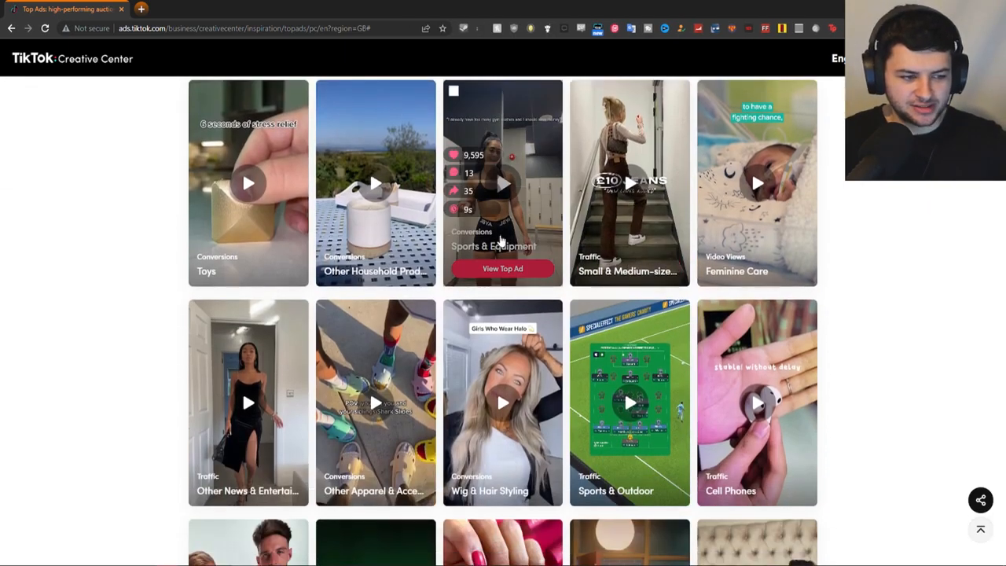
scroll(487, 267, up, 2)
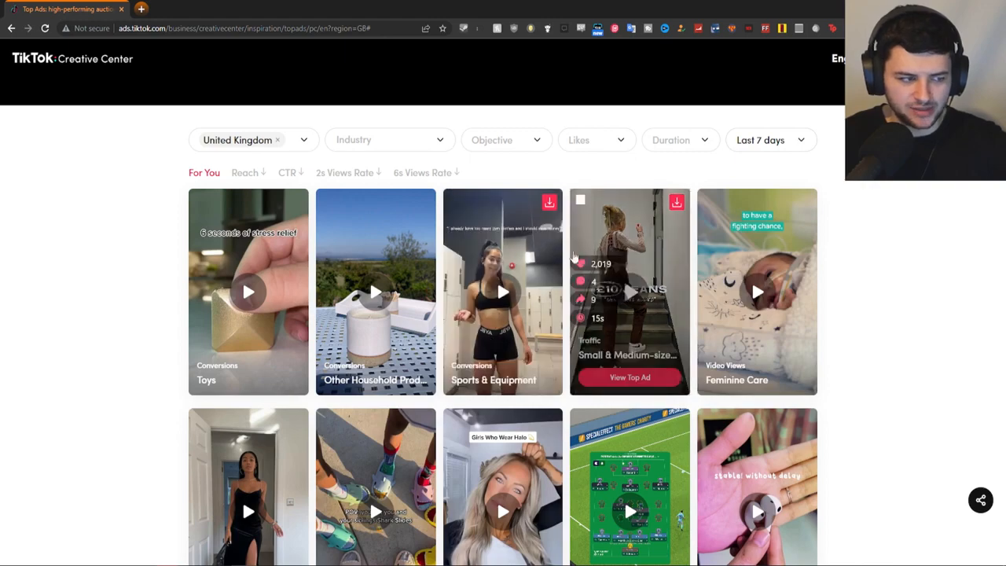
click(259, 176)
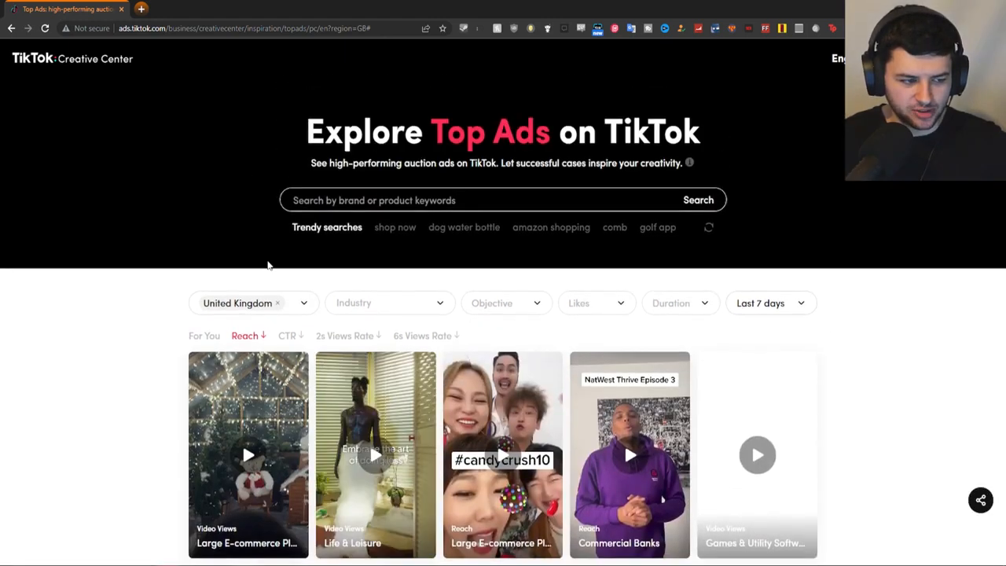
scroll(259, 307, down, 1)
click(287, 283)
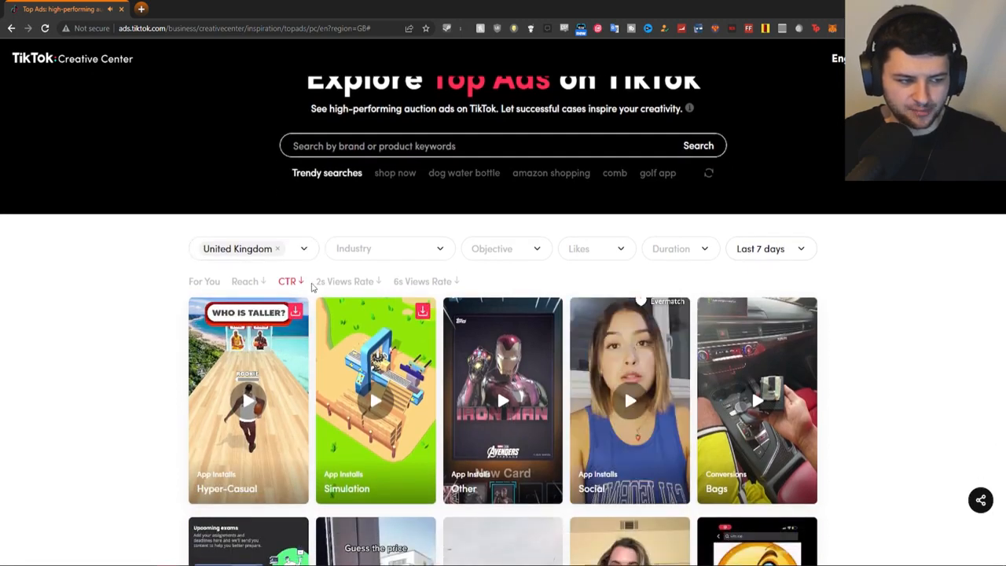
scroll(457, 291, down, 3)
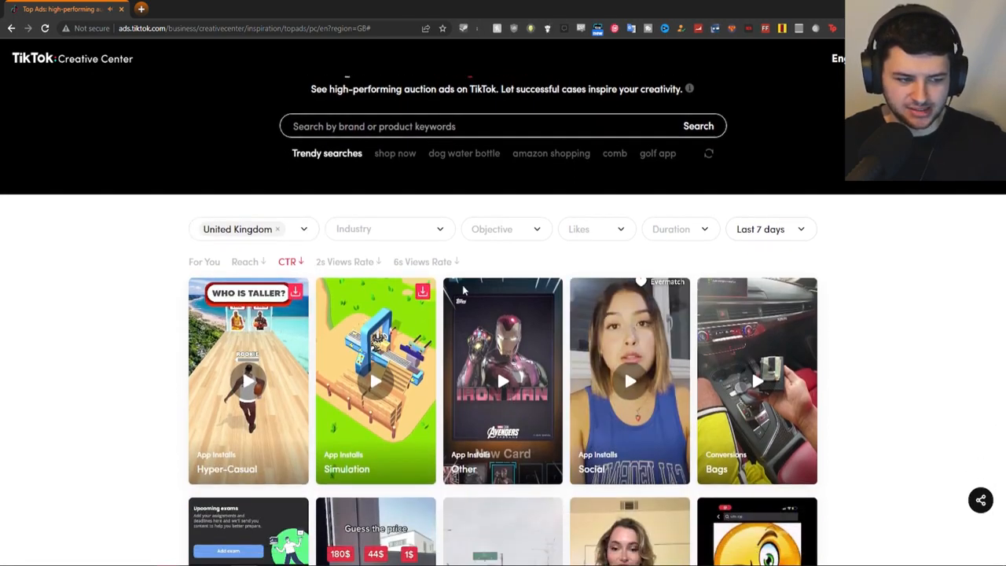
scroll(231, 173, up, 1)
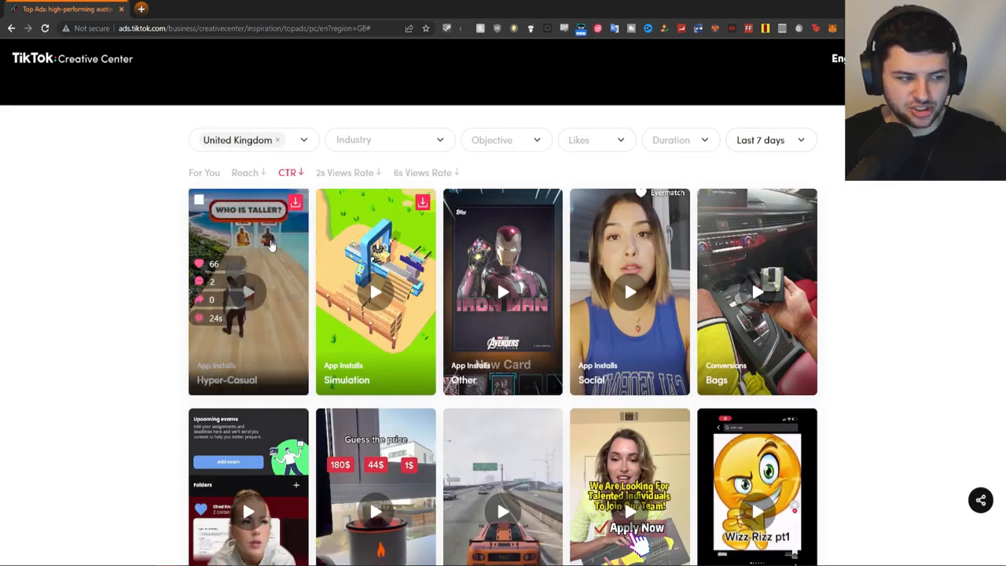
Open the "Who is taller?" ad's details and examine its region, industry, objective, engagement and CTR graph
click(279, 228)
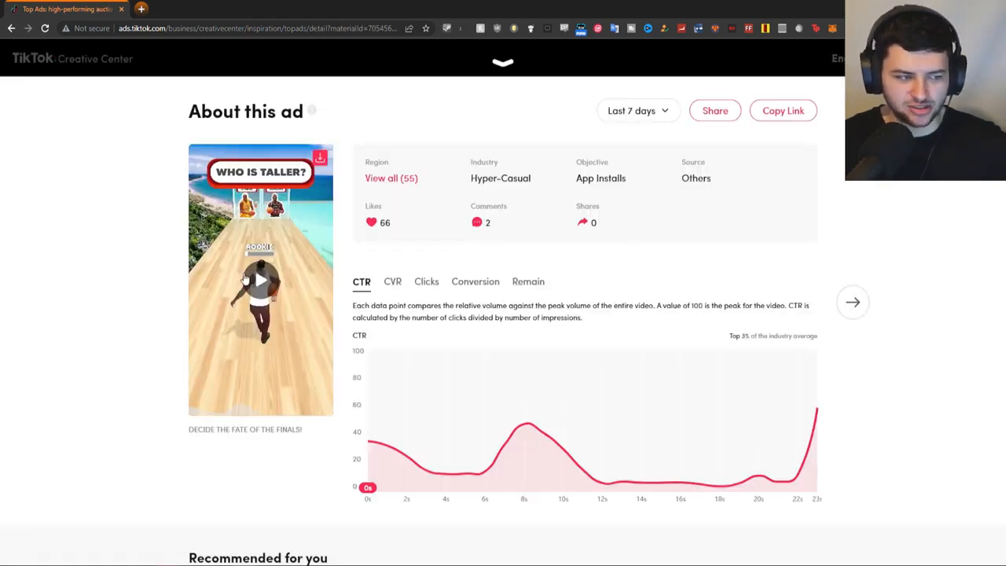
mouse_move(398, 175)
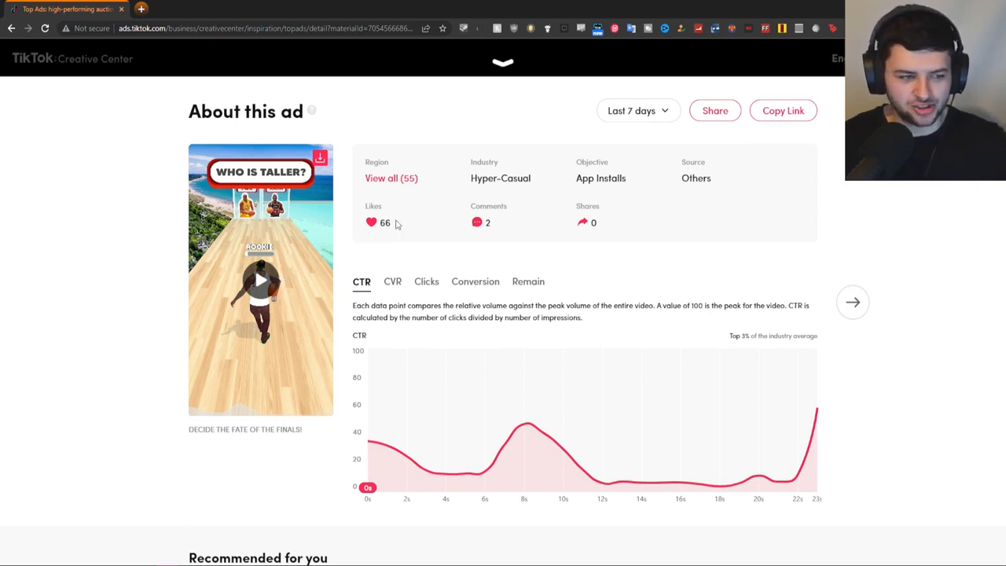
scroll(595, 252, down, 2)
scroll(550, 236, up, 2)
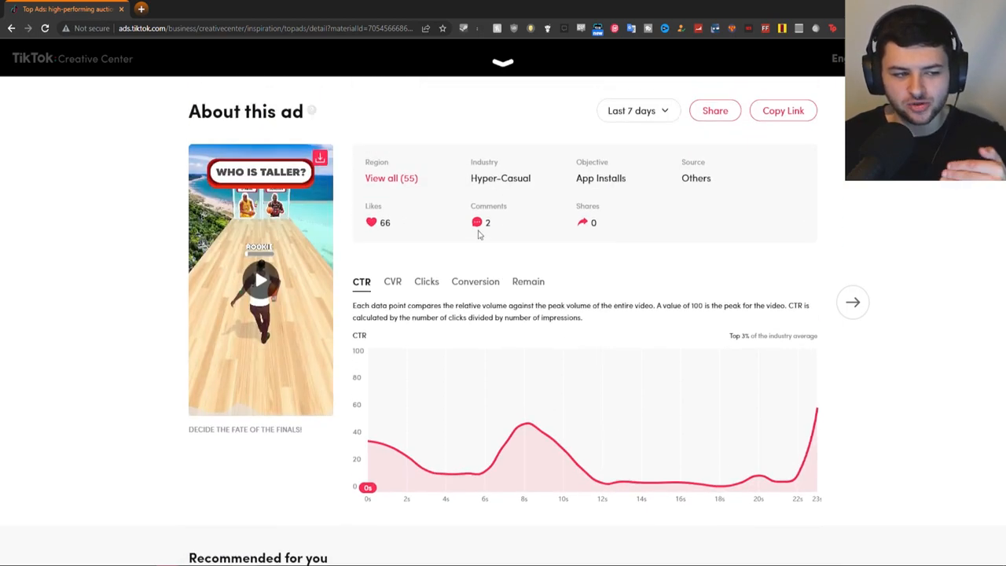
scroll(479, 233, down, 1)
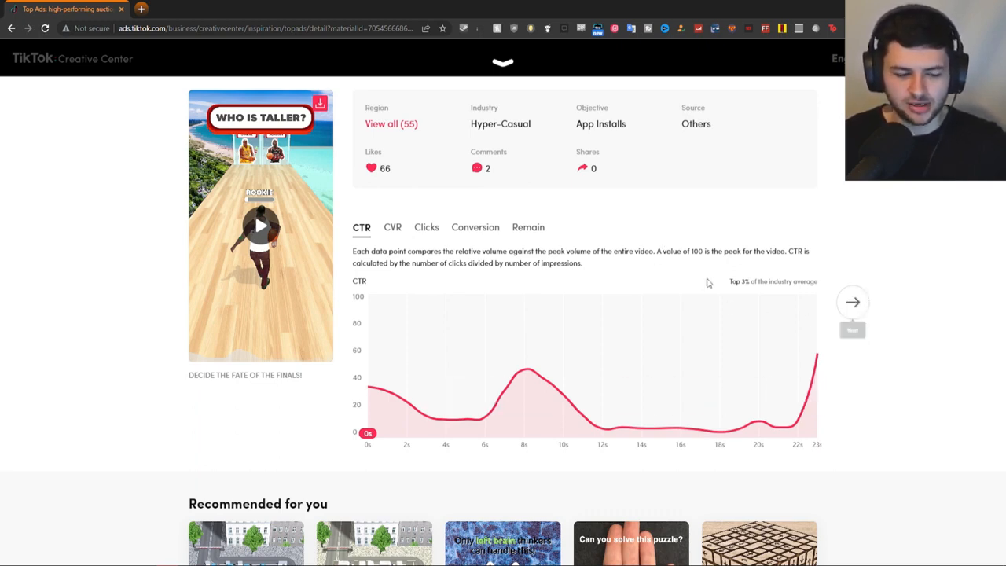
Examine the ad's CVR, Clicks and Conversion graphs over the length of the video
click(392, 227)
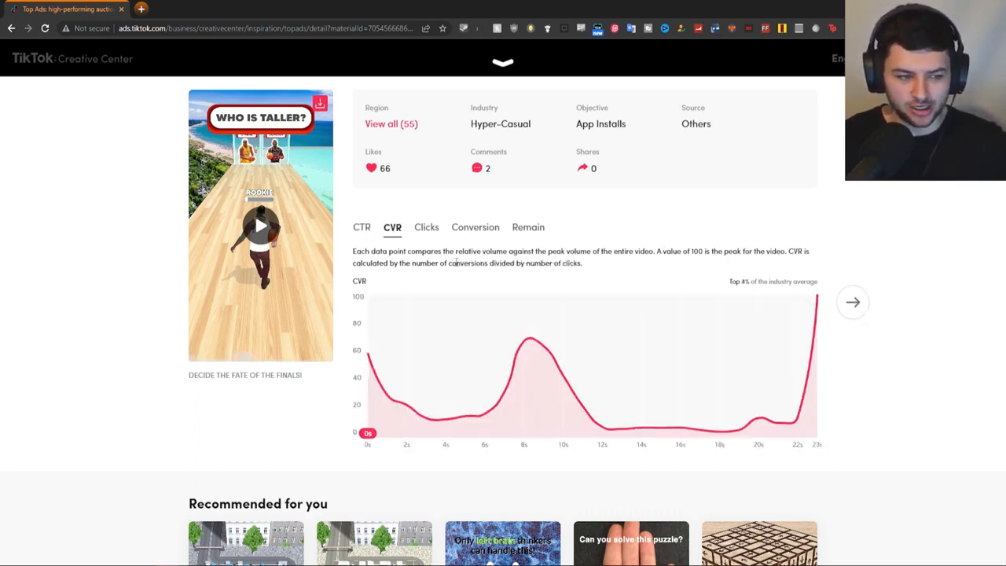
double_click(391, 234)
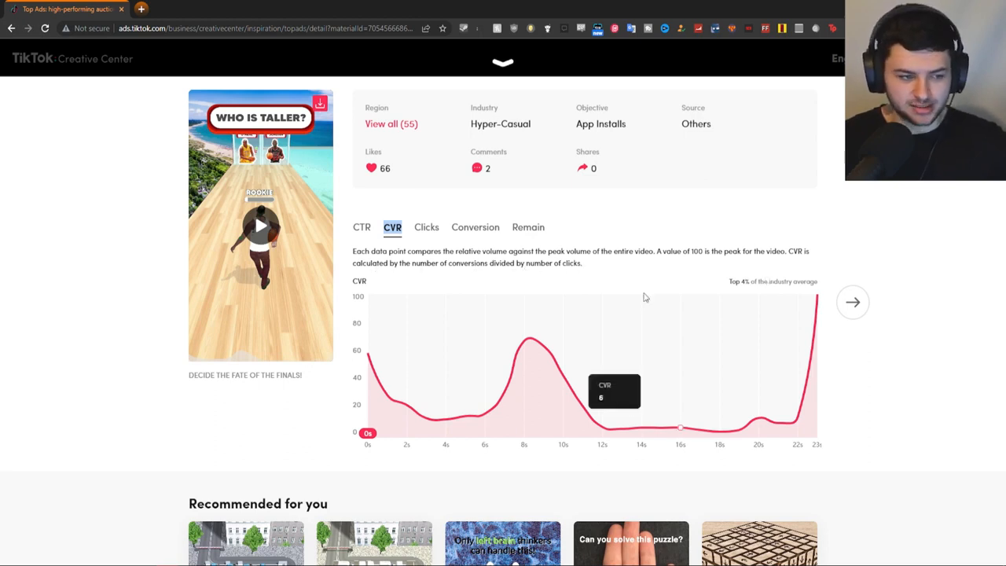
click(433, 229)
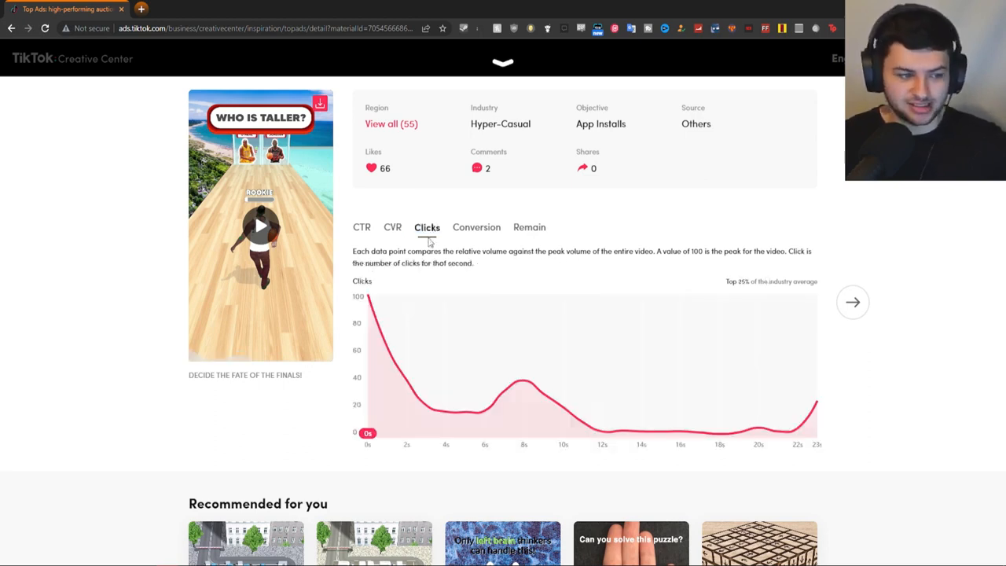
click(457, 229)
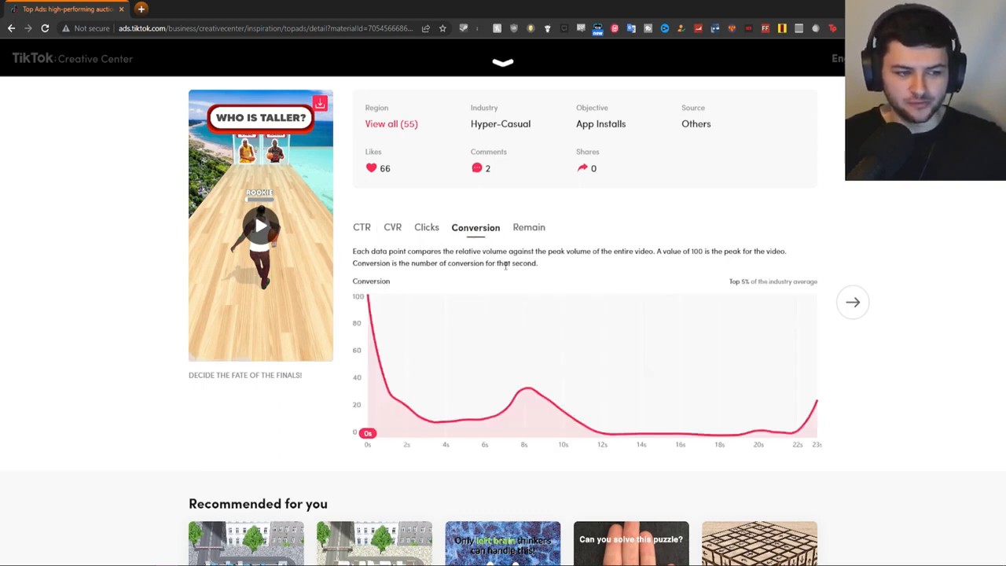
Examine the ad's Remain graph for viewer retention and look over the recommended ads beneath it
click(517, 229)
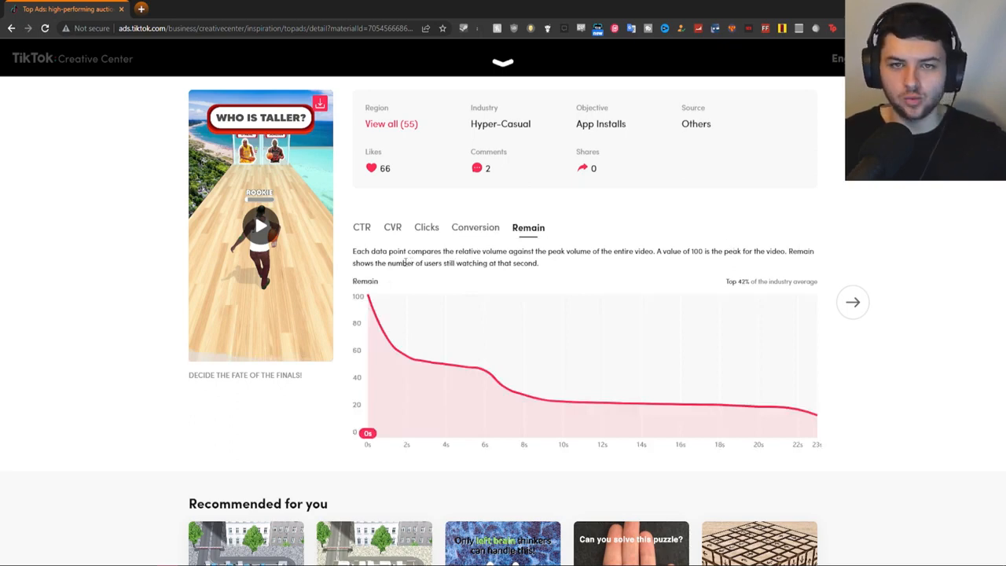
scroll(595, 377, down, 2)
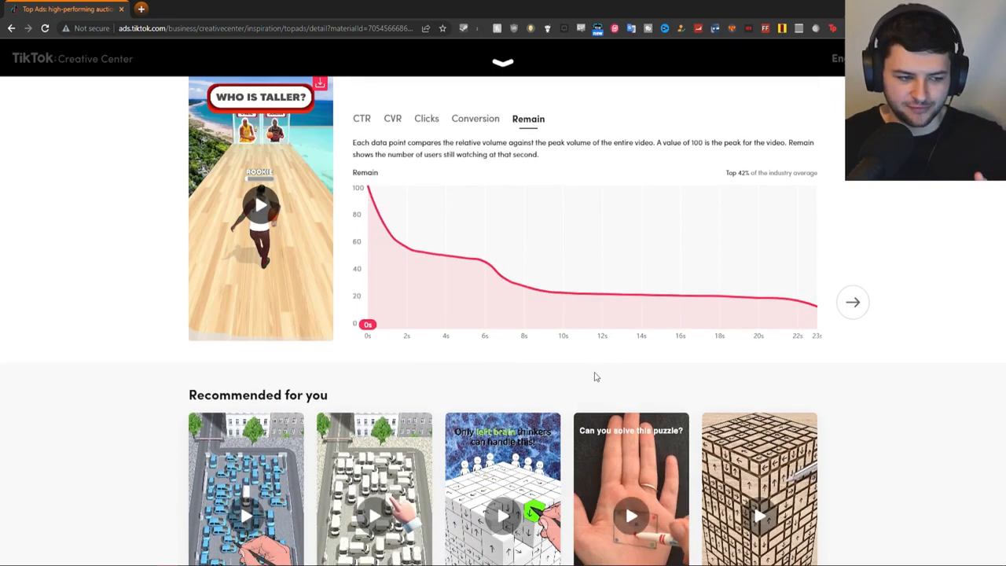
scroll(405, 252, up, 1)
scroll(406, 252, up, 1)
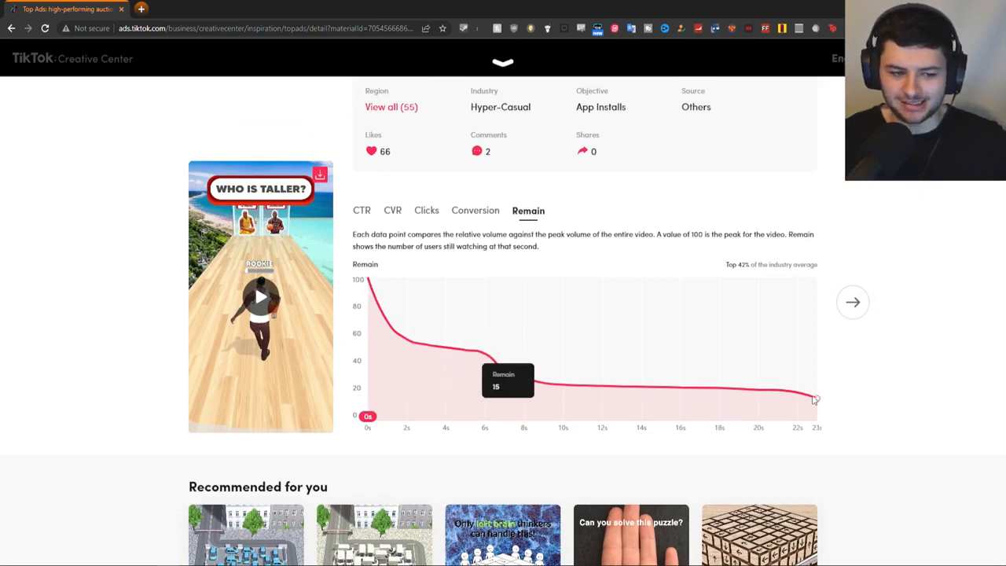
scroll(639, 381, down, 3)
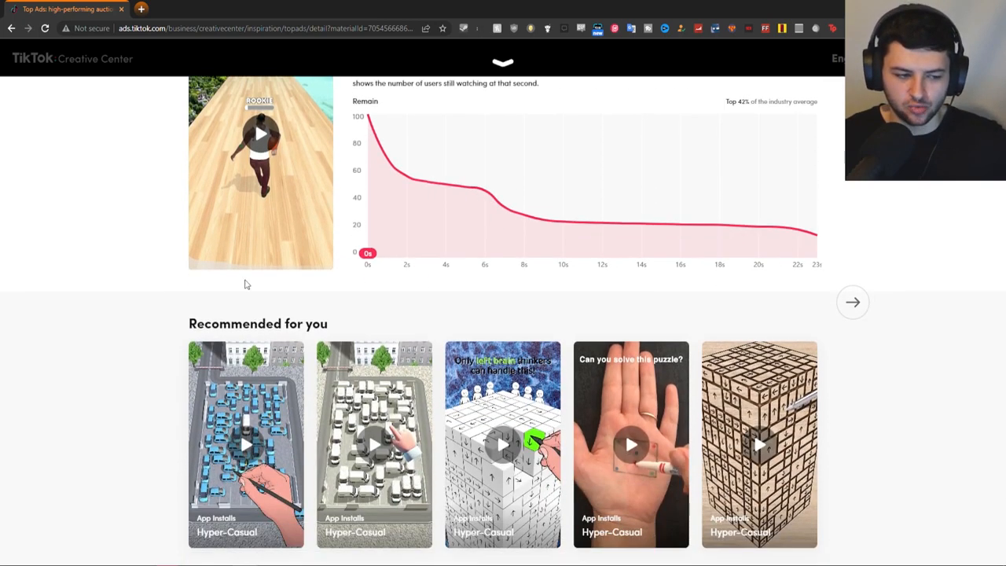
scroll(182, 303, up, 4)
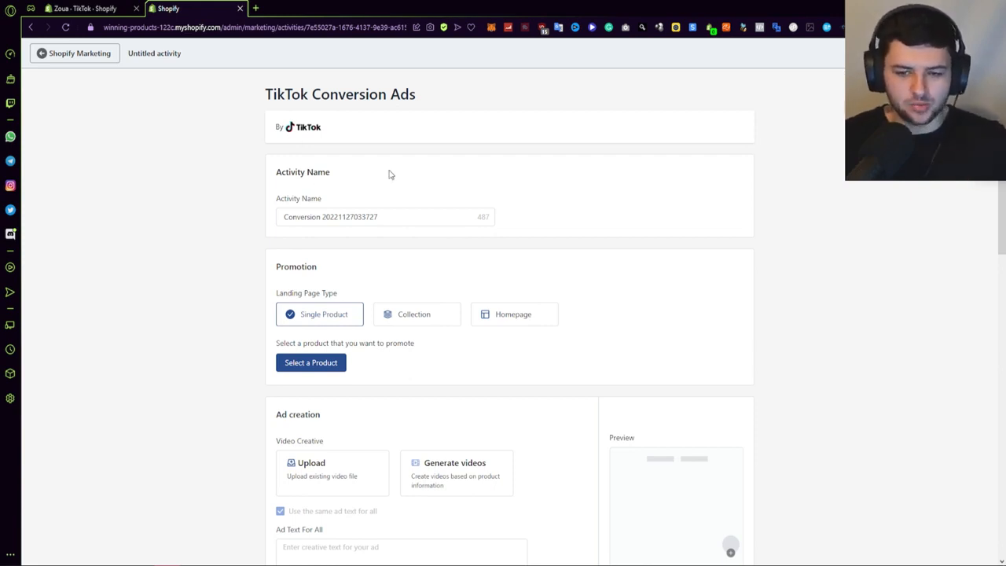
Review the activity name, promotion and ad creation sections of the TikTok Conversion Ads form
scroll(390, 175, down, 1)
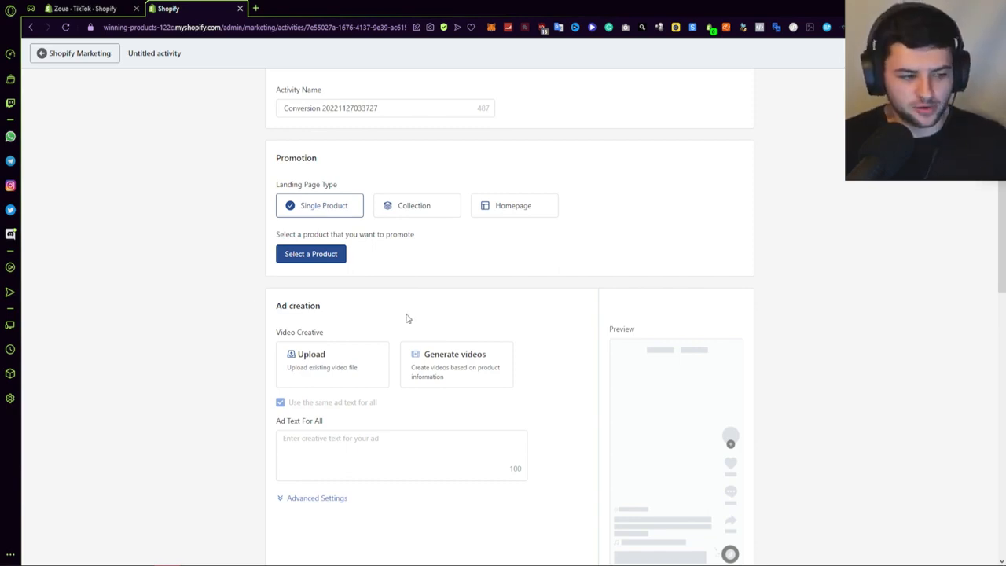
scroll(550, 308, up, 2)
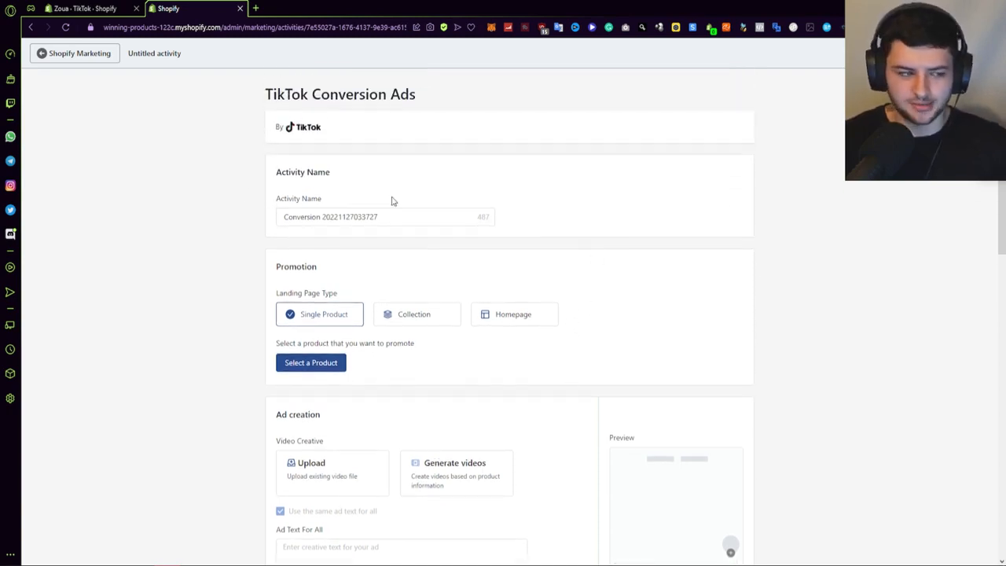
click(376, 214)
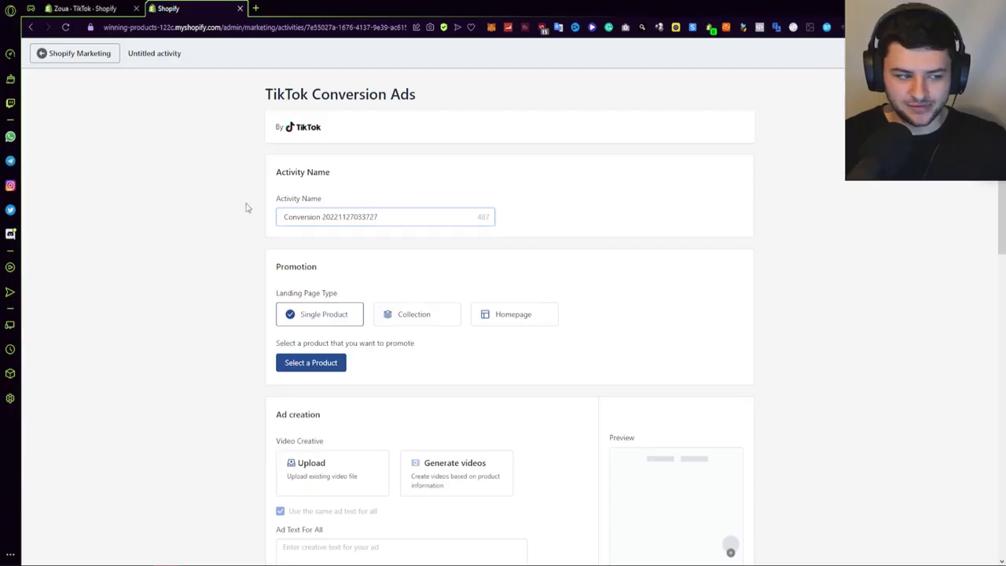
click(248, 209)
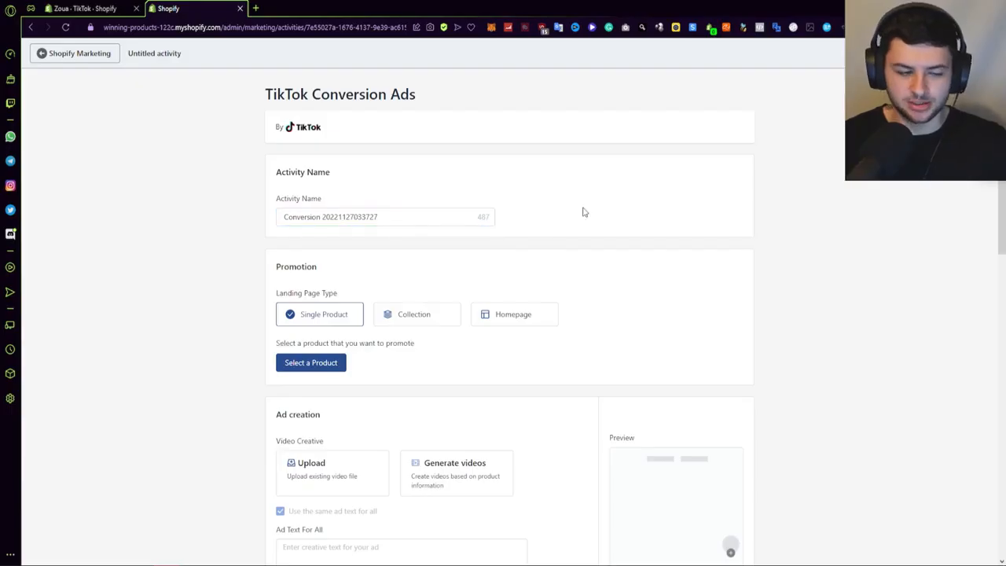
Choose the Zoua product as the single product to promote in the conversion ad
scroll(321, 209, down, 1)
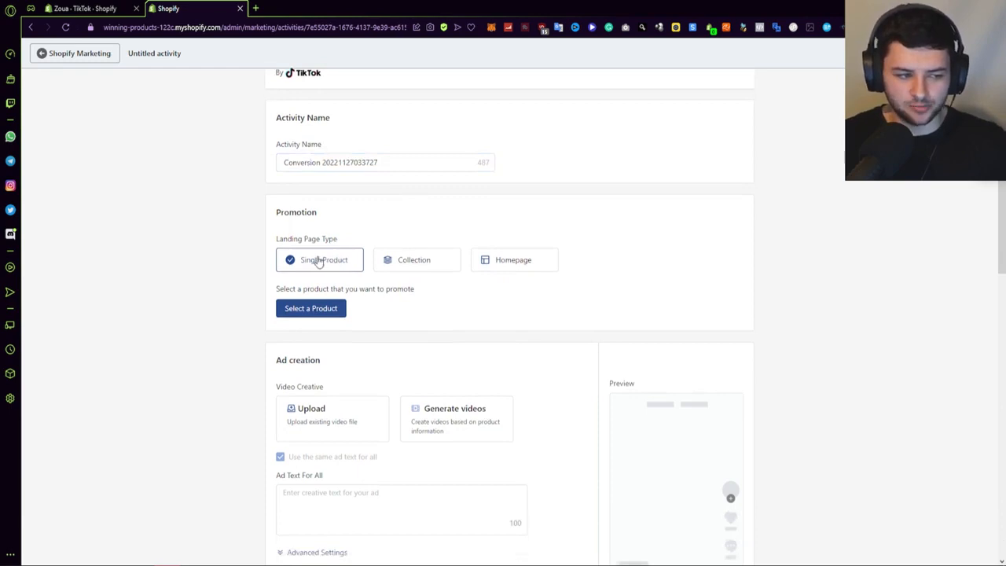
click(299, 308)
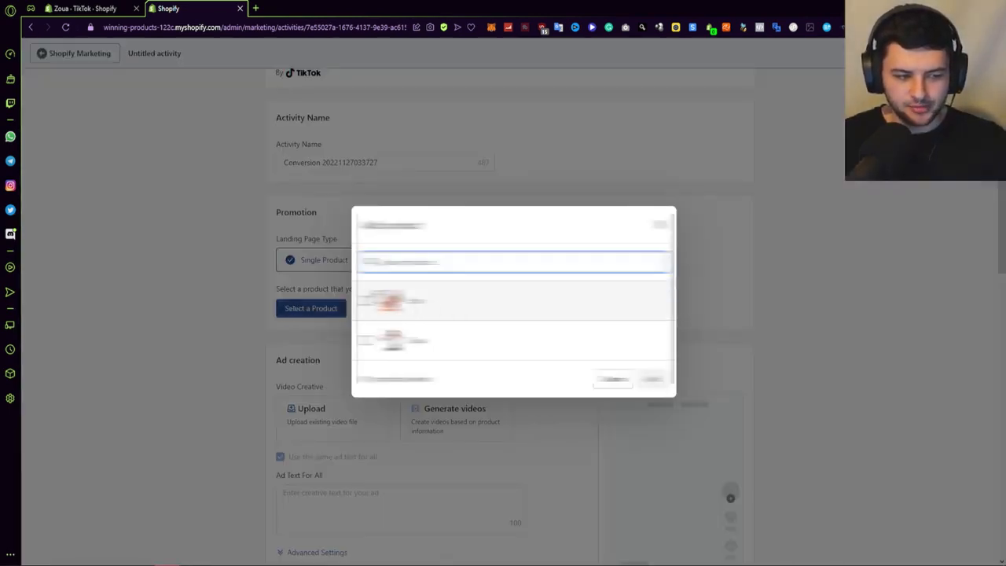
click(365, 340)
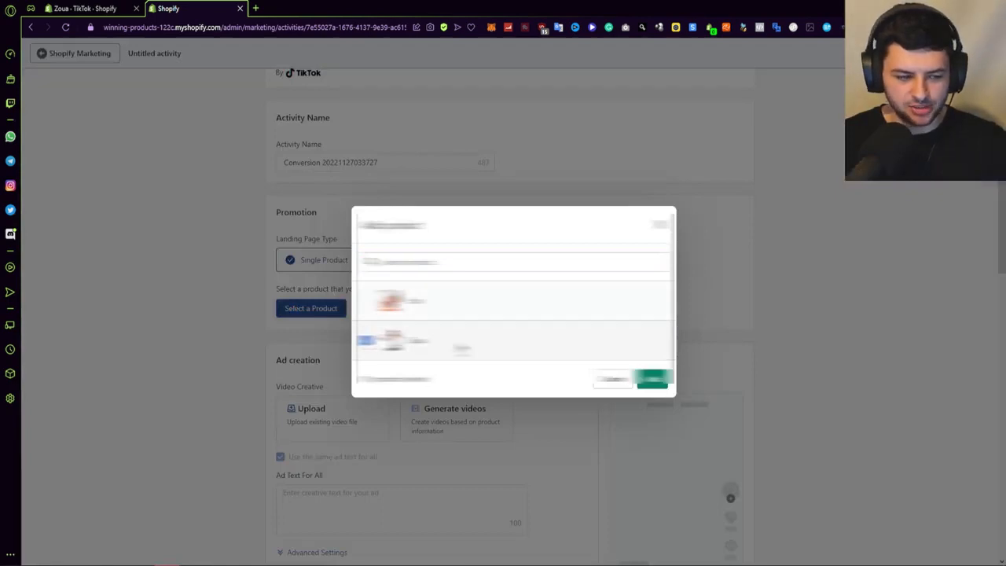
click(655, 384)
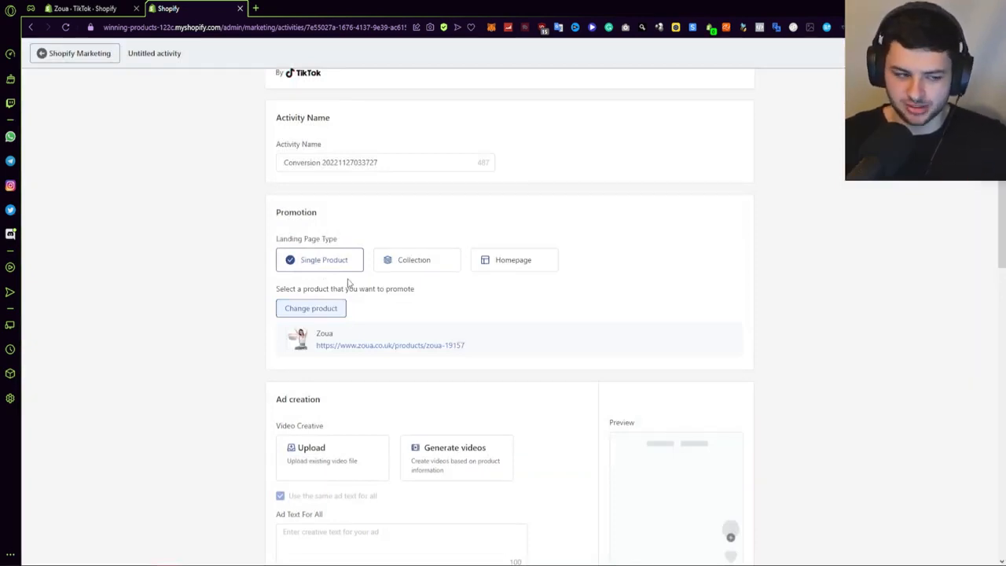
Upload the video file 2 Zoua.mp4 as the ad's video creative
scroll(345, 299, down, 3)
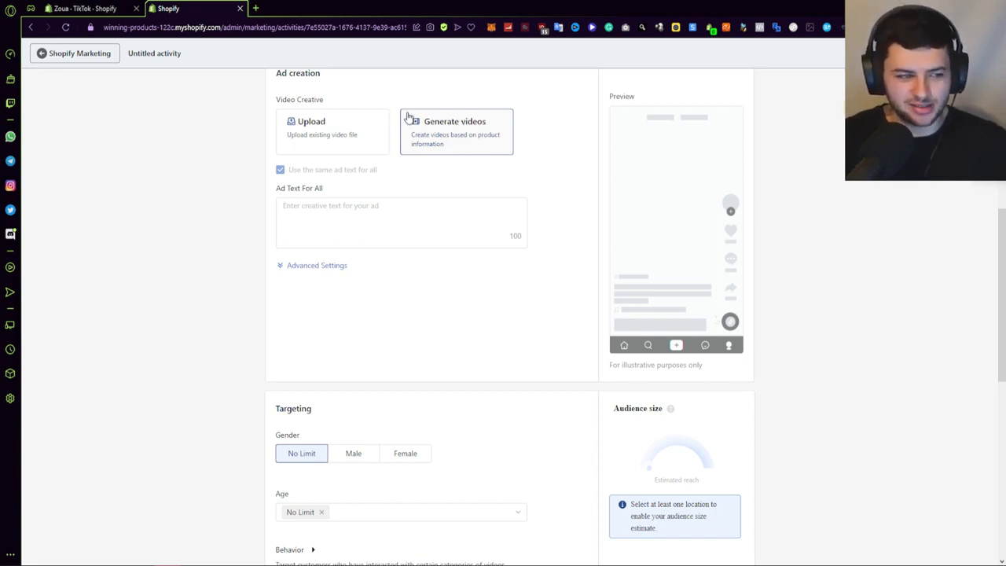
click(313, 126)
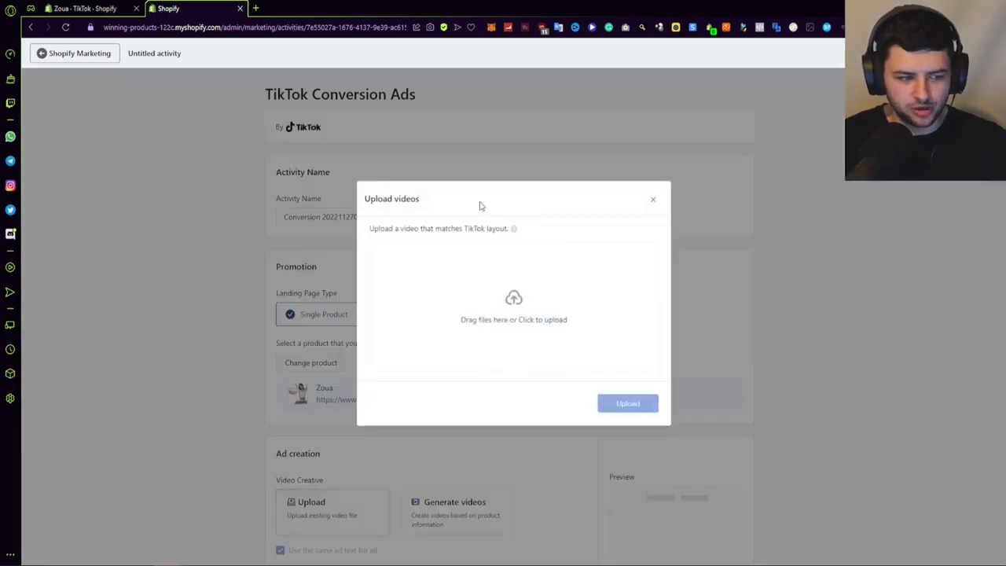
click(551, 311)
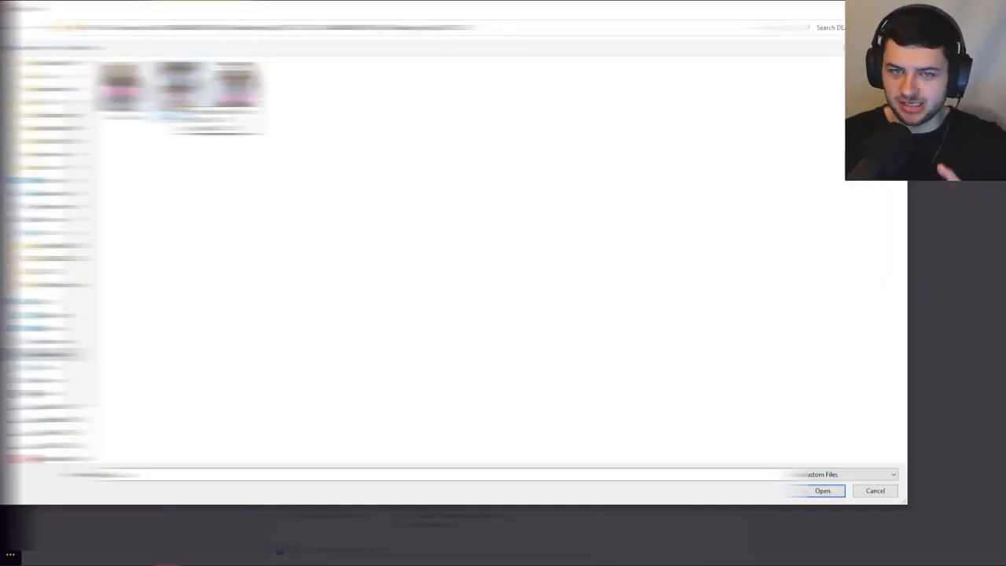
key(Return)
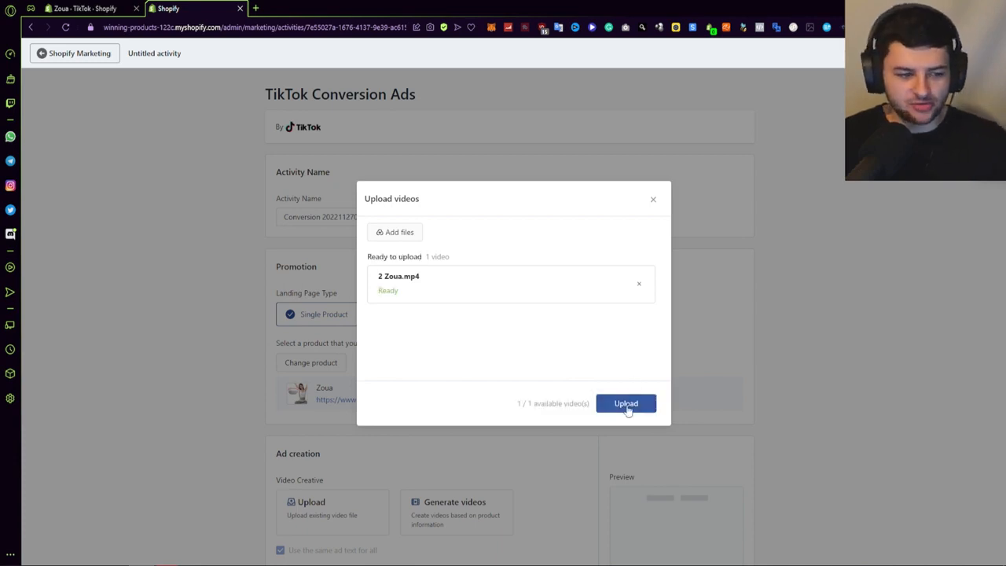
click(626, 403)
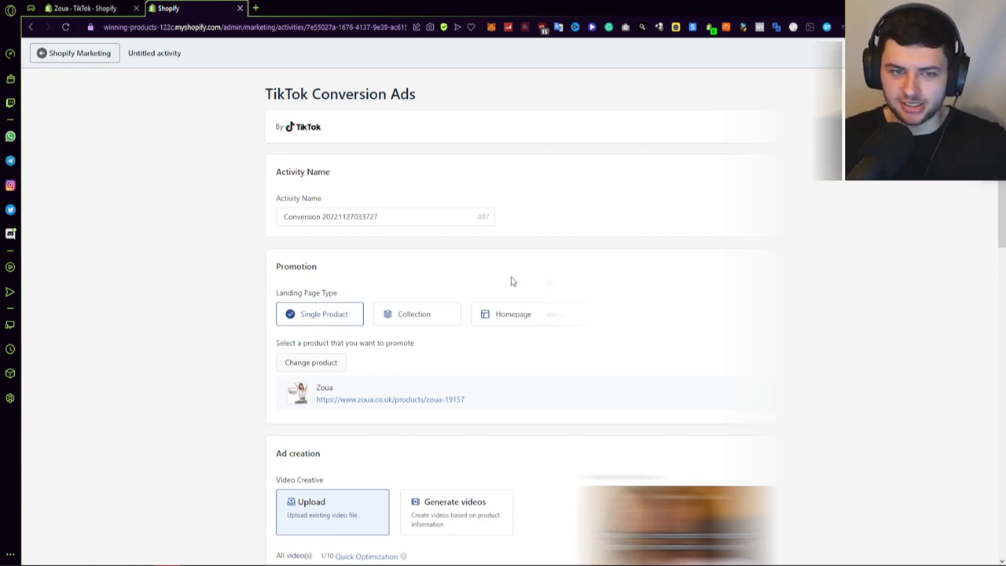
scroll(509, 314, down, 4)
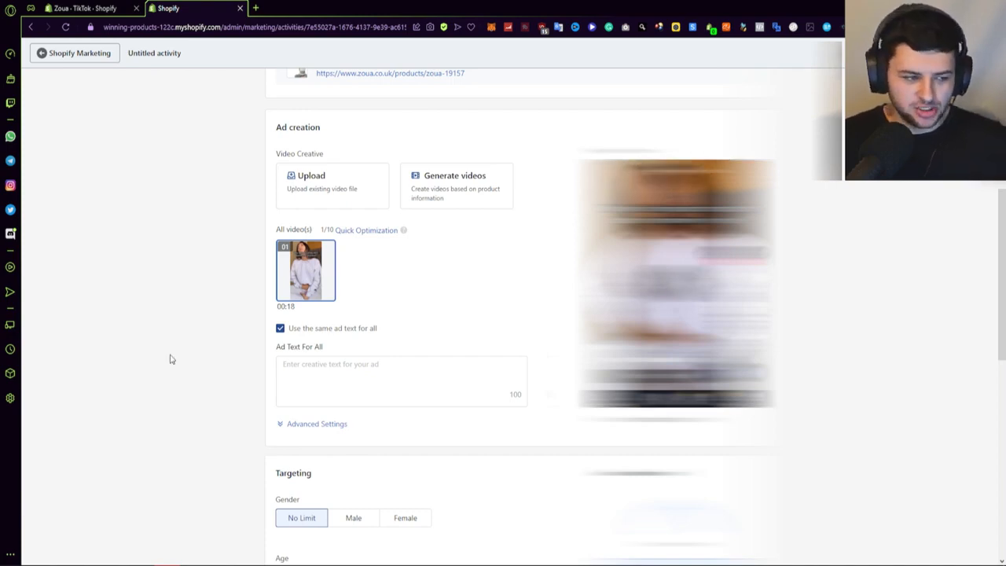
click(330, 381)
text(rttt)
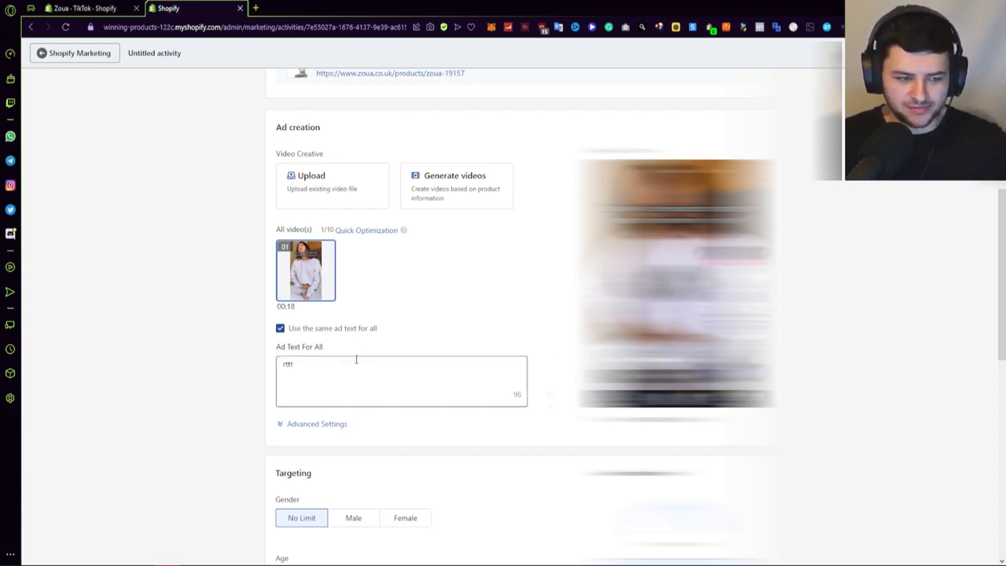
drag(355, 361, 254, 364)
key(BackSpace)
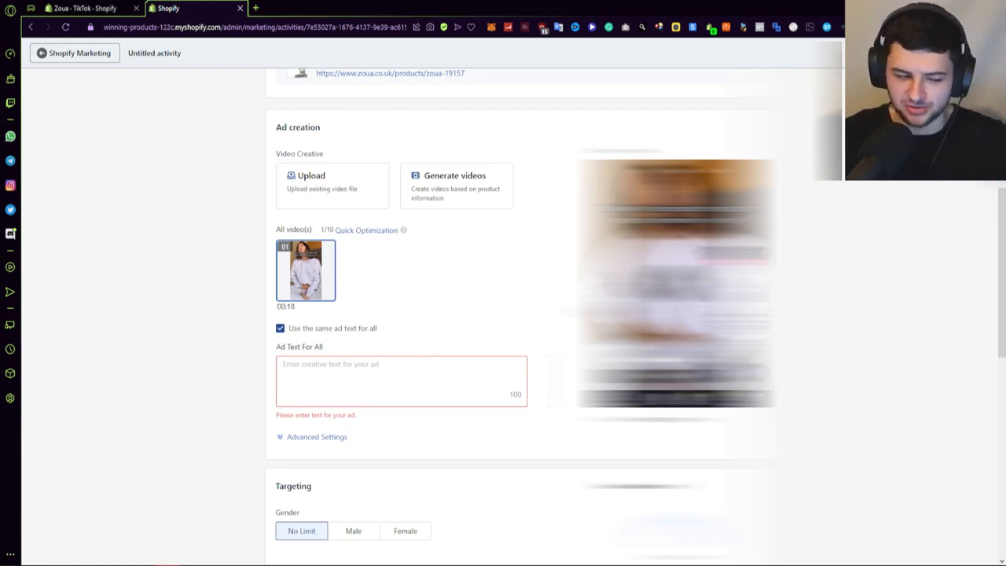
Expand the ad's advanced settings and add the pink Zoua logo as the profile image
scroll(308, 281, down, 2)
click(308, 275)
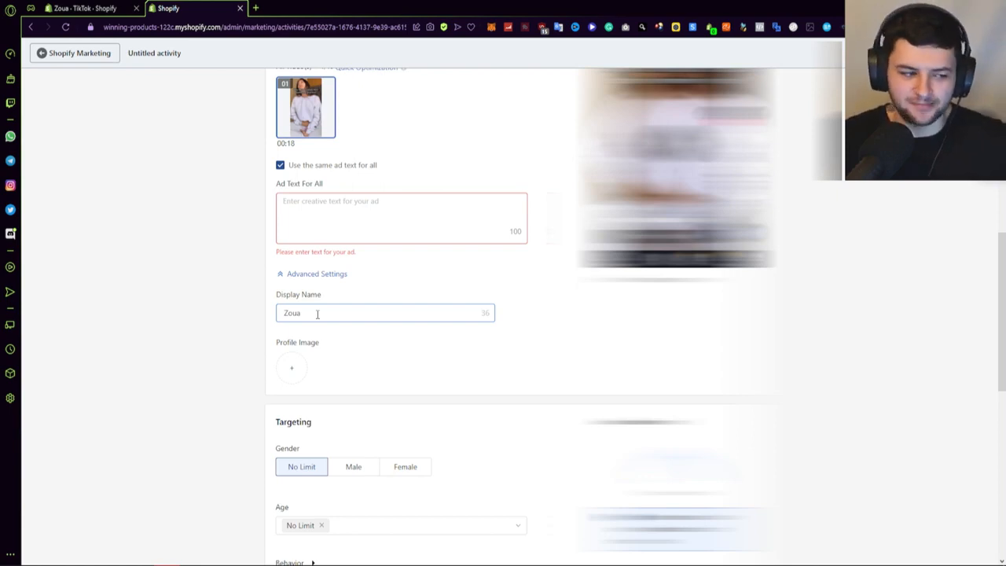
click(291, 367)
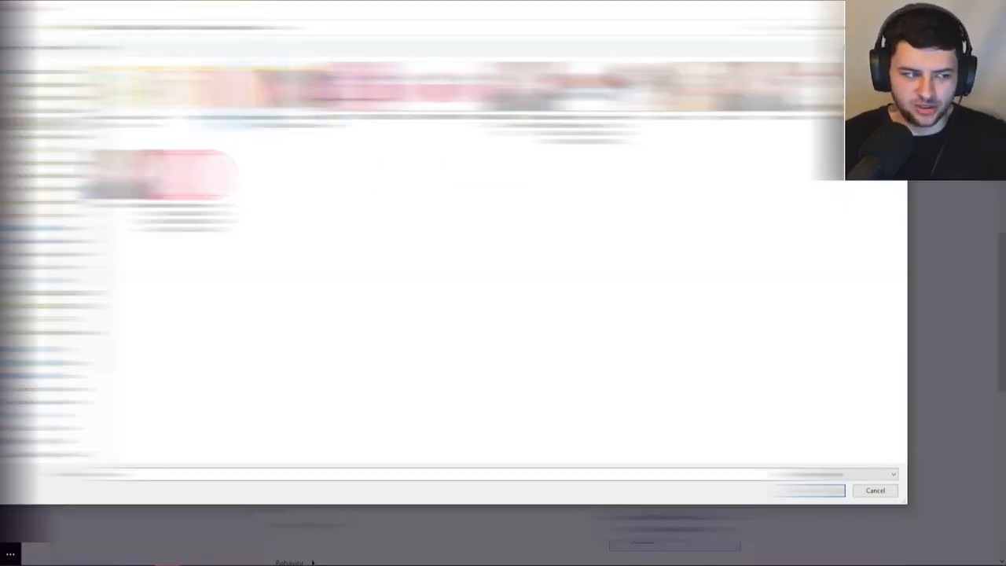
double_click(239, 91)
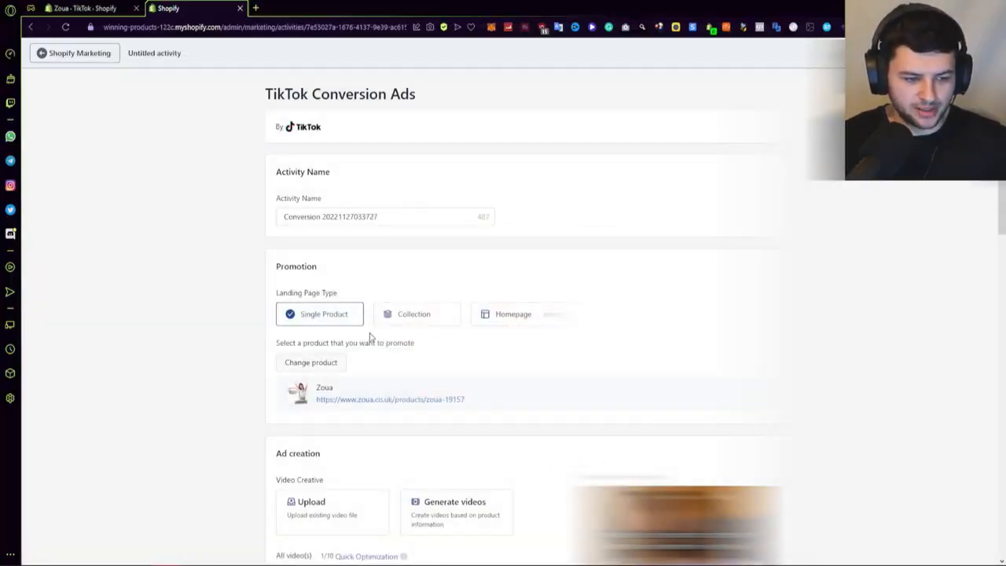
Set the ad's target gender to Female
scroll(411, 353, down, 5)
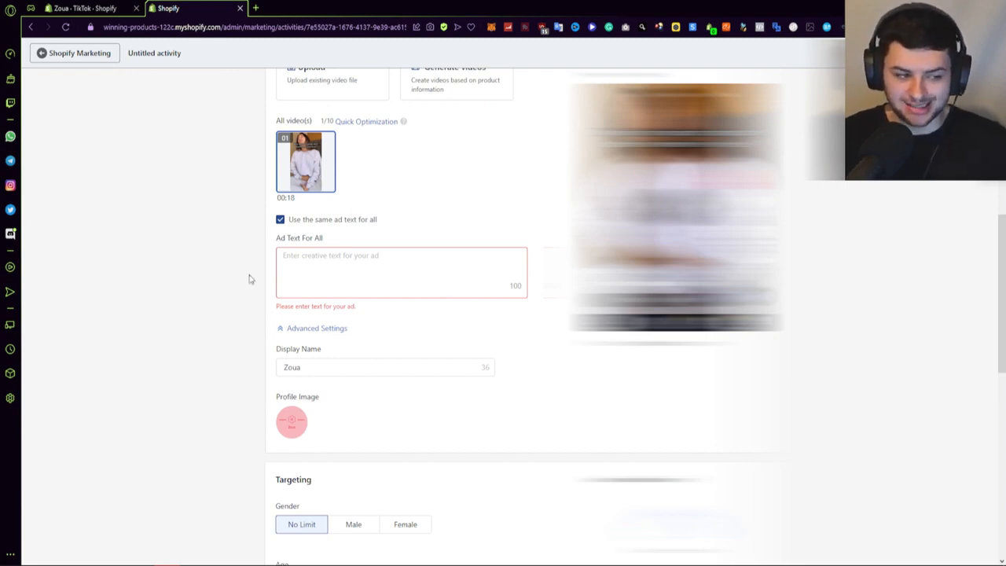
scroll(355, 392, down, 1)
scroll(355, 391, down, 1)
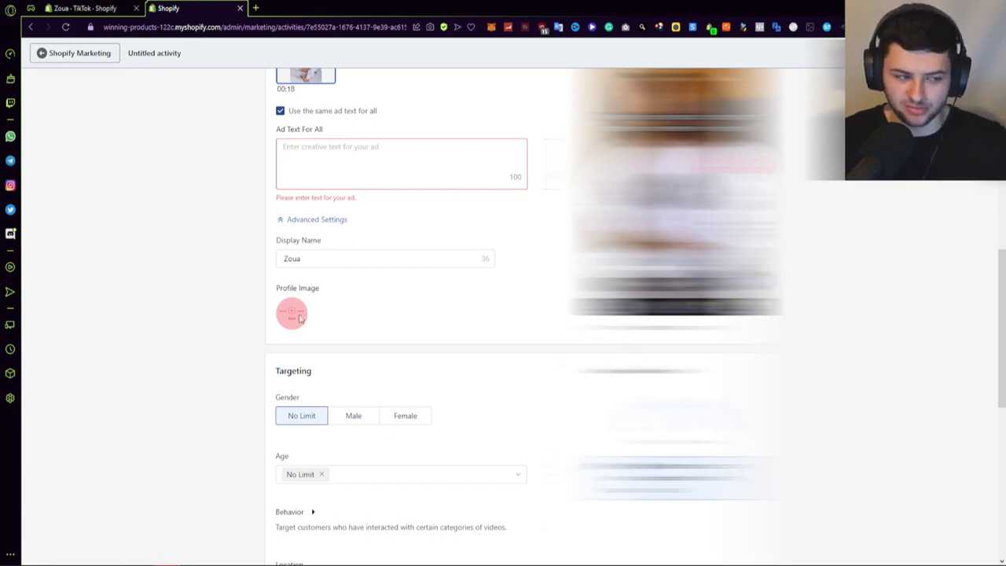
scroll(383, 291, down, 1)
scroll(351, 143, up, 1)
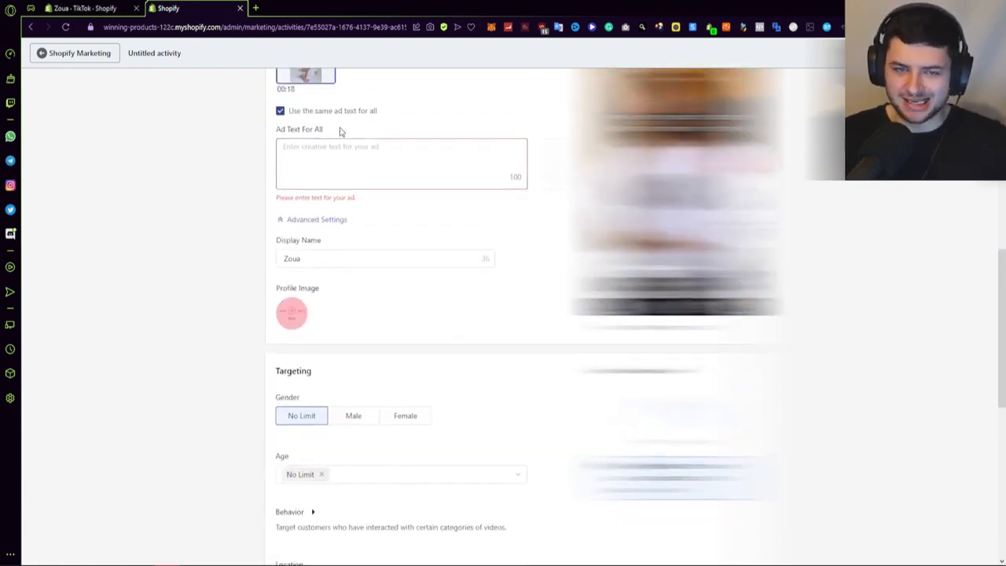
scroll(339, 131, down, 5)
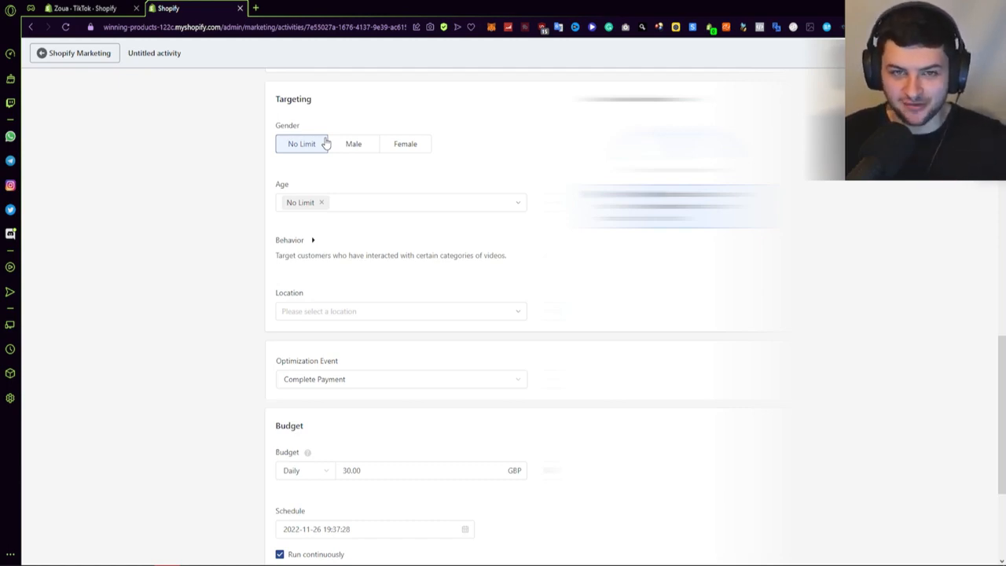
click(403, 143)
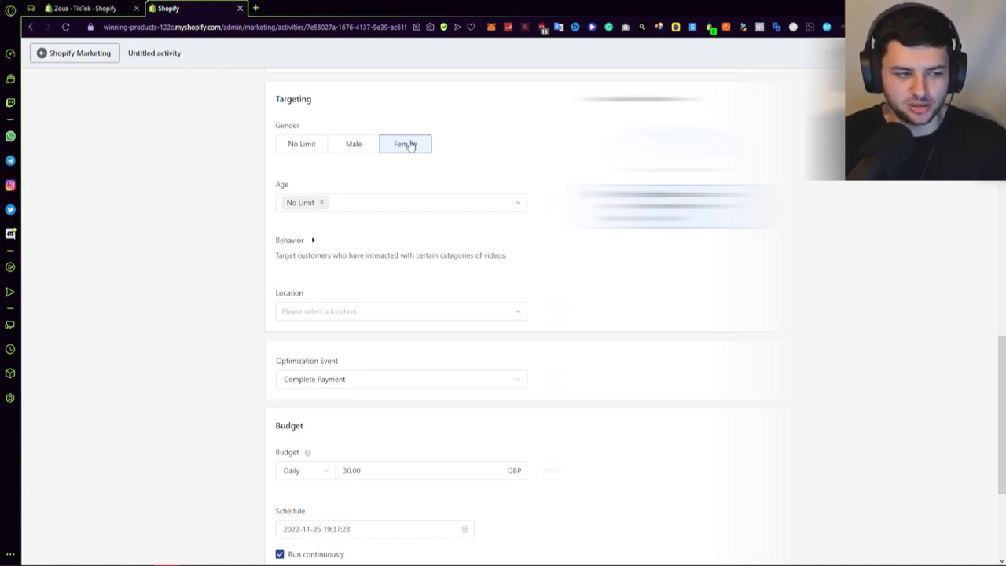
Limit the target age to the groups 18-24, 25-34, 35-44, 45-54 and 55+ instead of No Limit
click(514, 203)
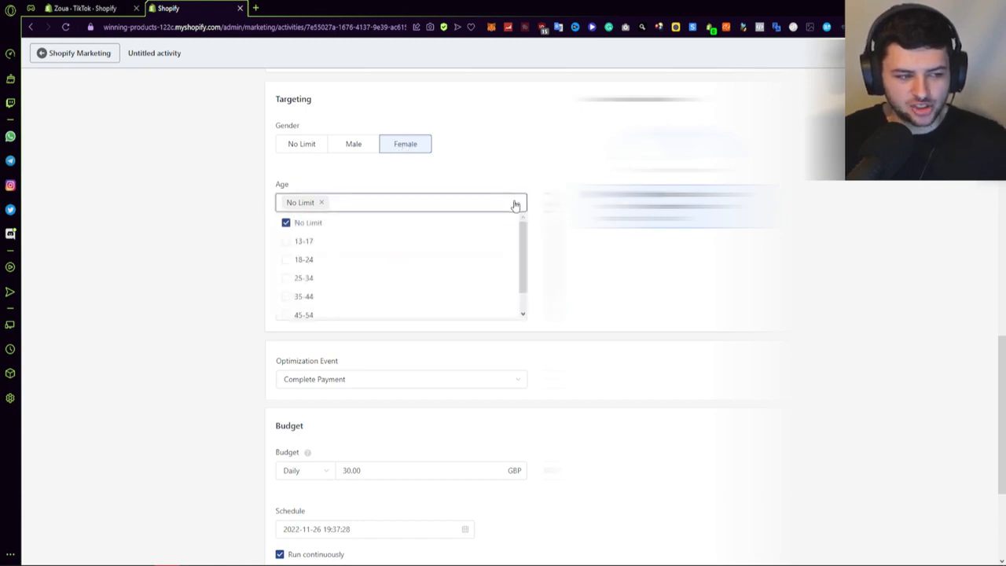
click(285, 224)
click(287, 260)
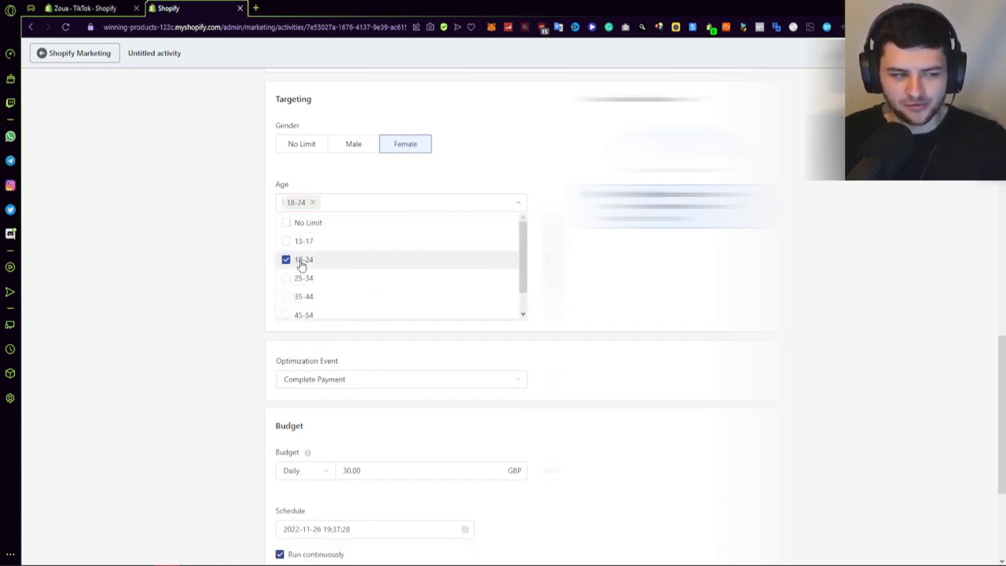
scroll(291, 264, down, 1)
click(286, 308)
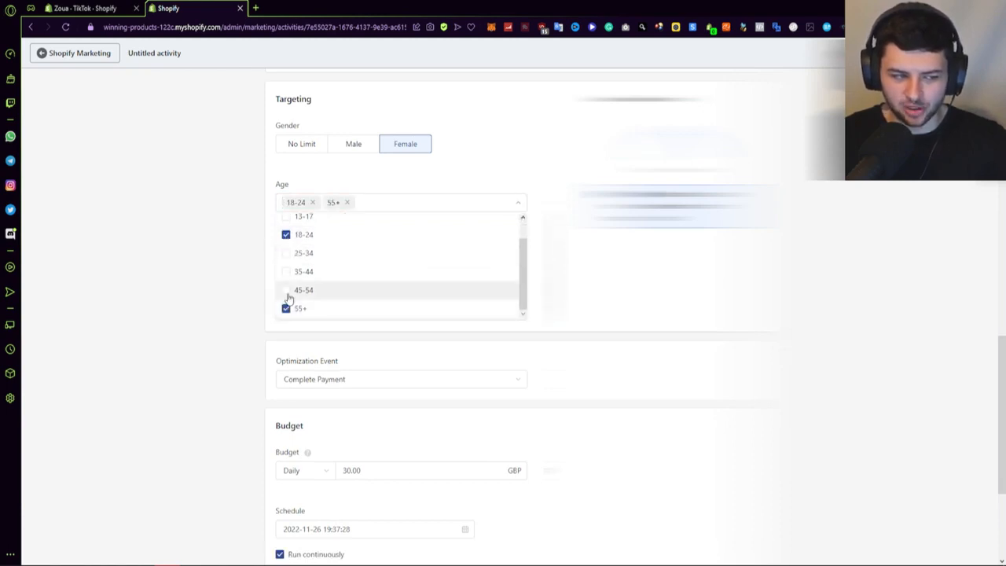
click(286, 290)
click(286, 252)
click(285, 271)
scroll(341, 274, up, 1)
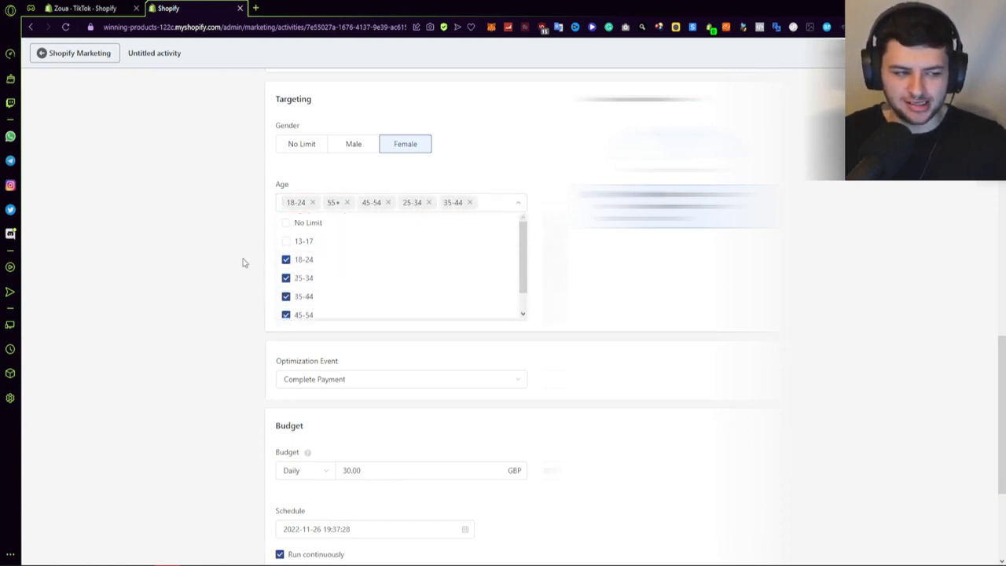
scroll(337, 256, down, 1)
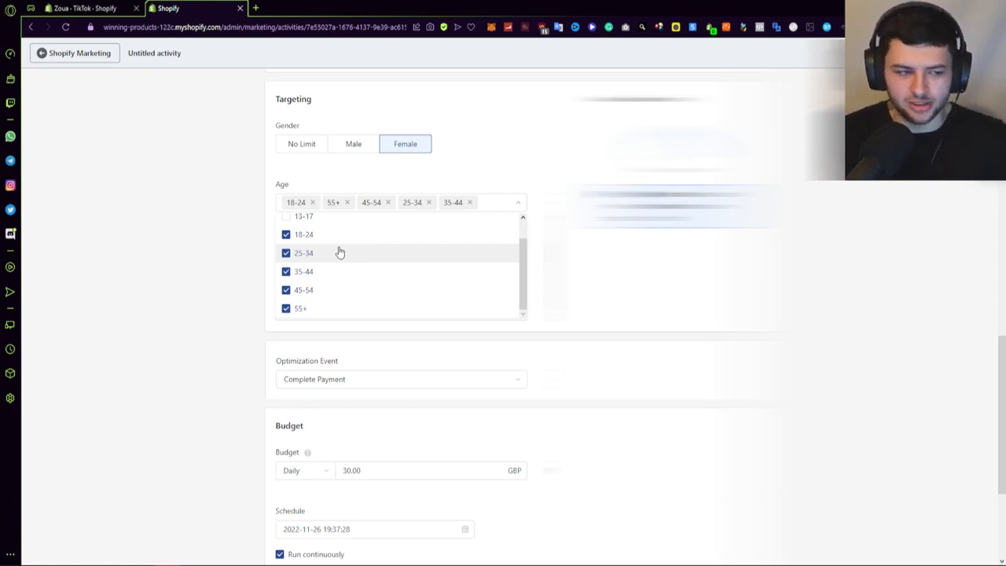
click(249, 233)
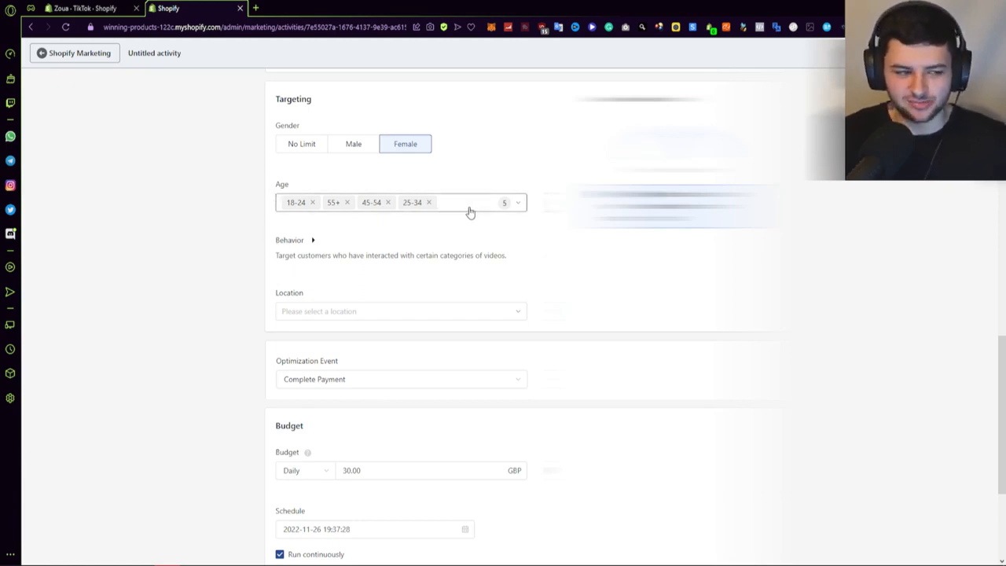
click(521, 204)
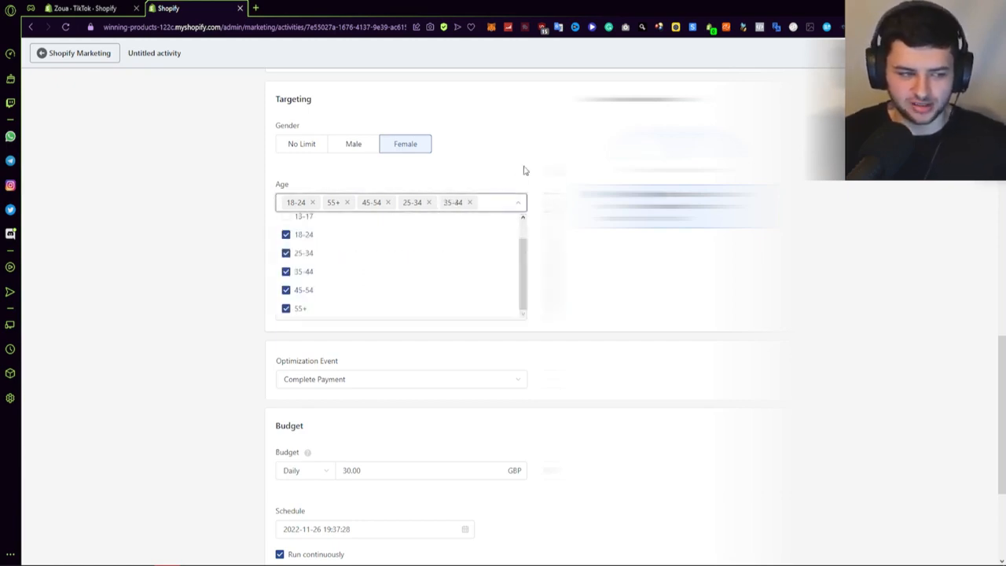
click(523, 168)
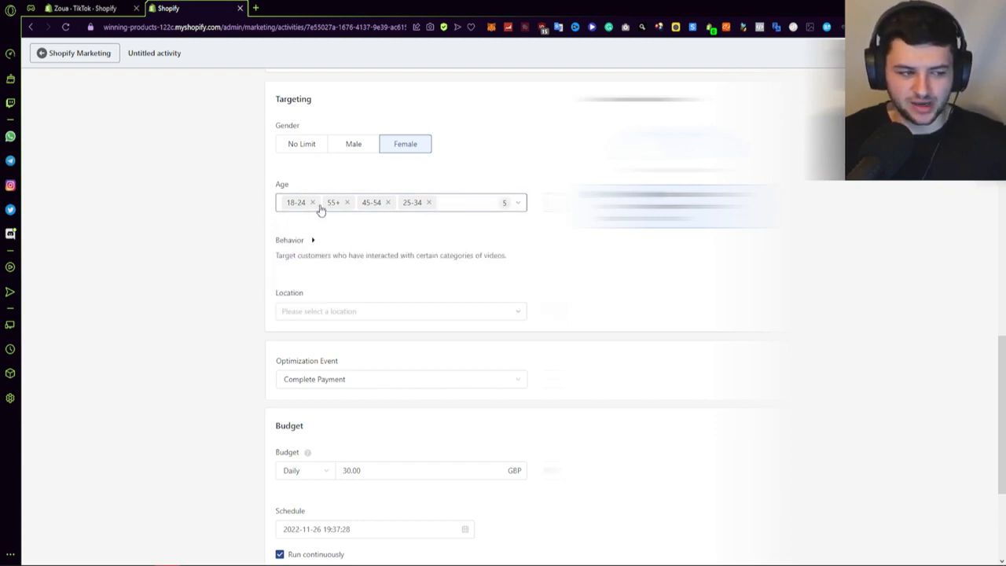
Expand the Behavior targeting, look over the video-related action options, and collapse it without choosing any
scroll(259, 239, down, 1)
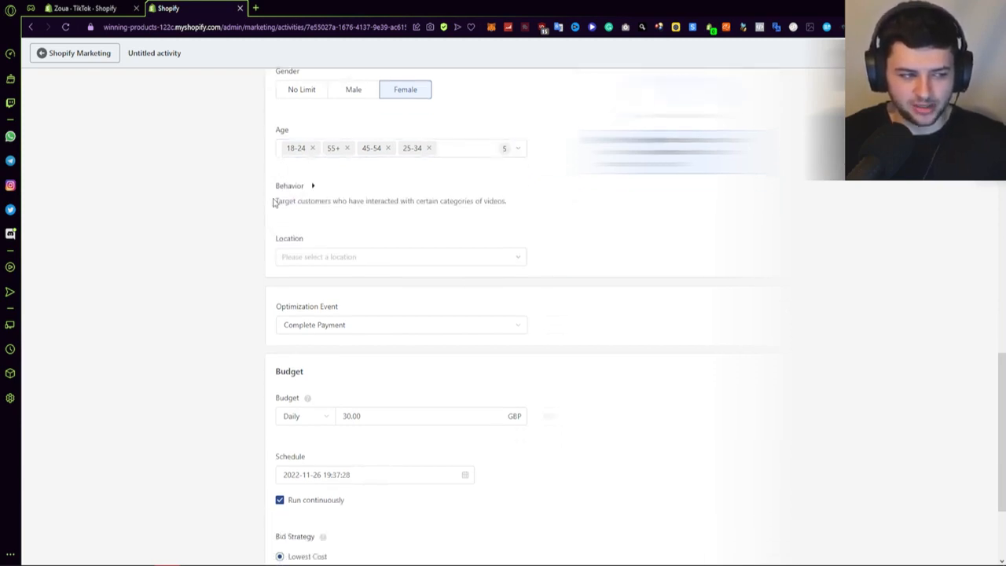
click(279, 206)
click(316, 202)
click(323, 202)
click(291, 250)
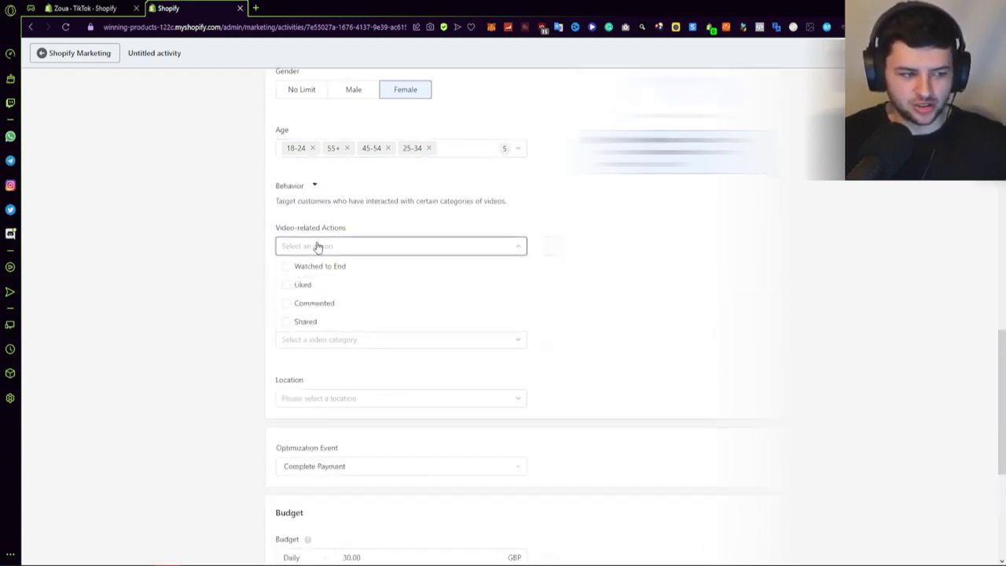
click(319, 246)
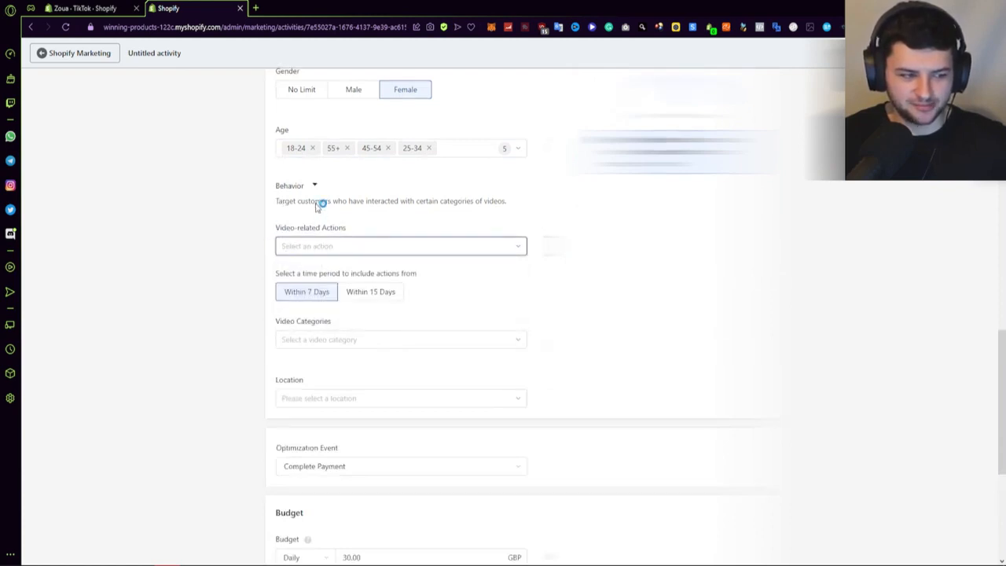
click(303, 246)
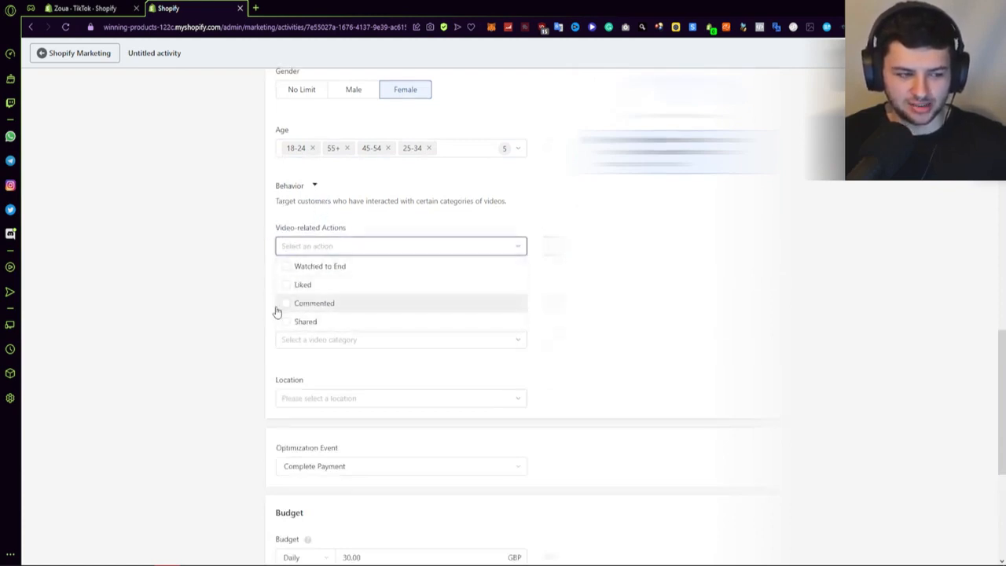
click(322, 239)
click(293, 186)
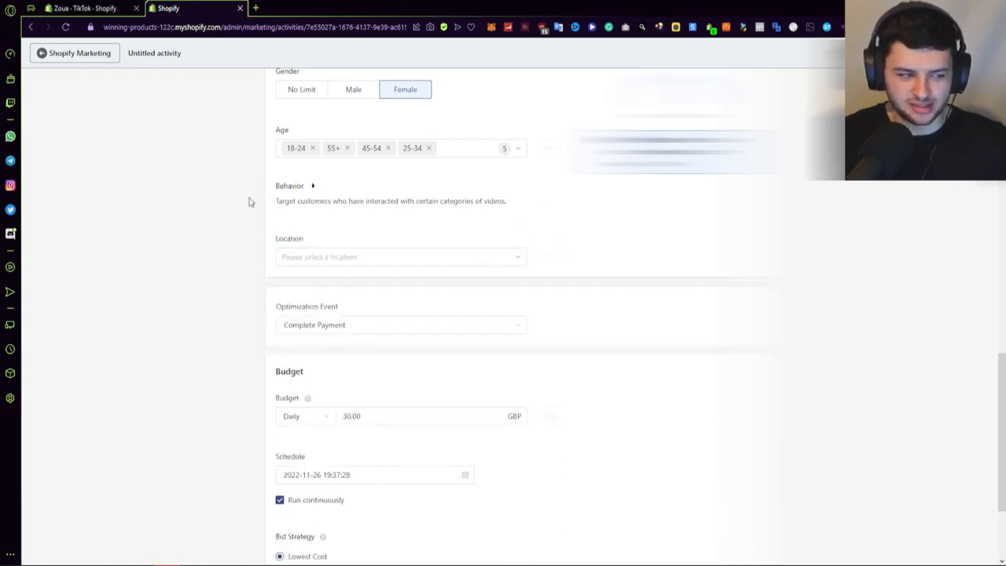
Look through the list of available target locations and select all of them for the ad
scroll(267, 212, down, 1)
click(314, 202)
scroll(375, 266, down, 1)
scroll(375, 265, down, 6)
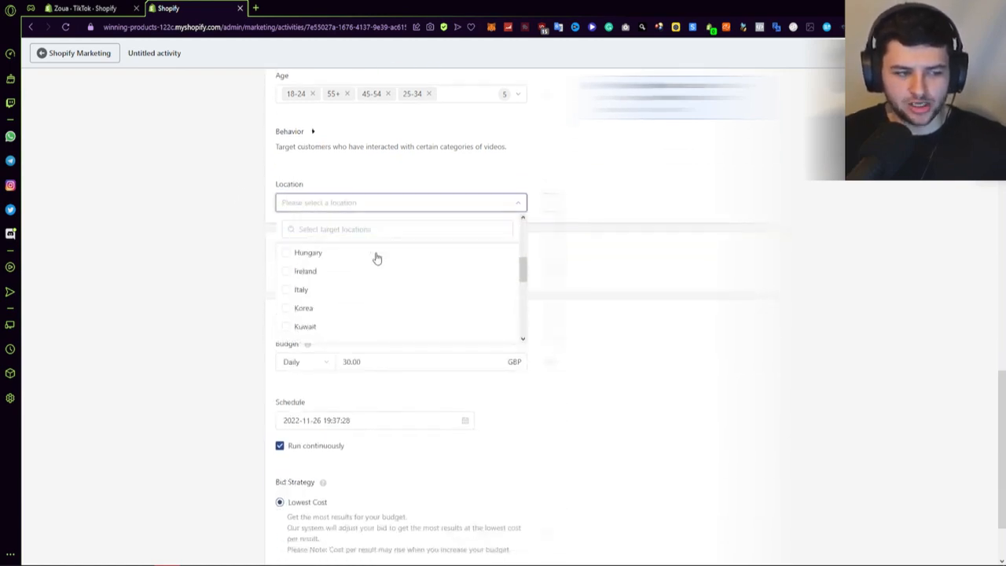
scroll(400, 304, up, 10)
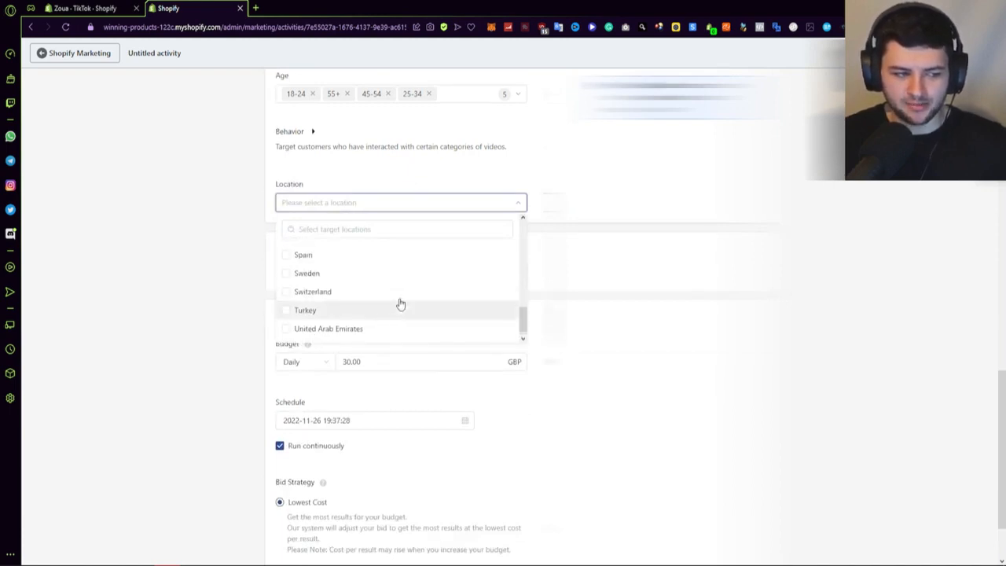
scroll(401, 270, up, 2)
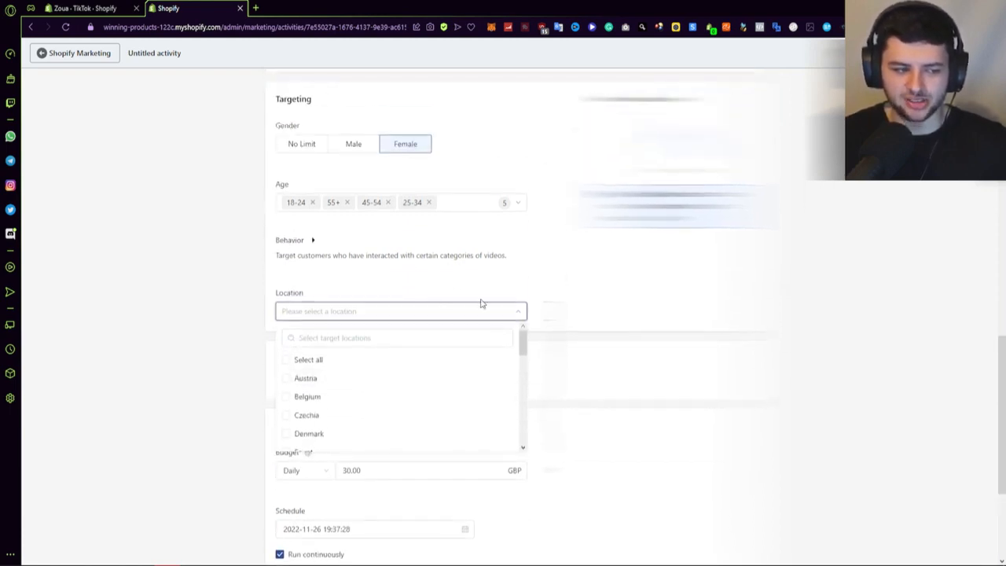
scroll(406, 304, down, 4)
scroll(407, 321, up, 1)
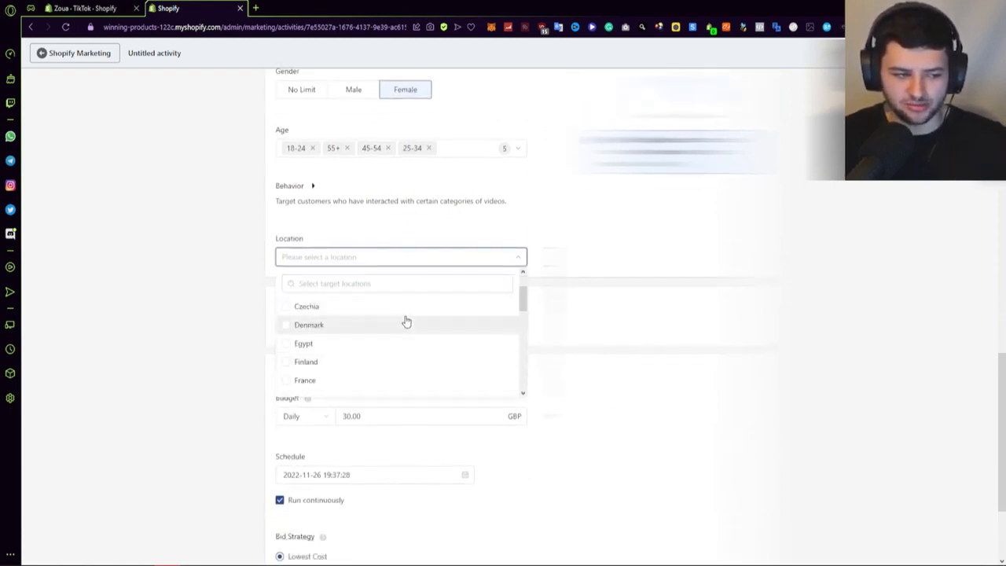
scroll(398, 322, down, 2)
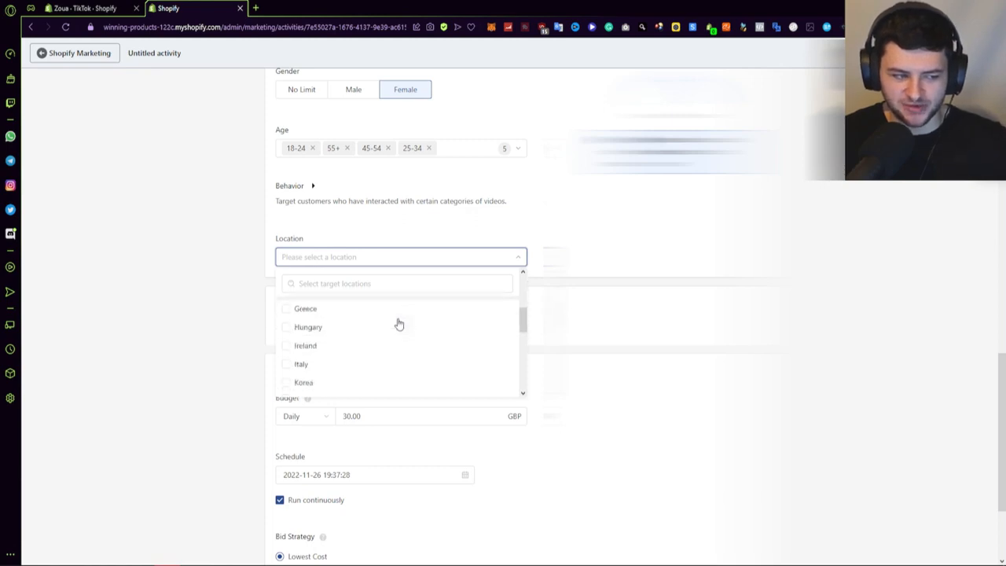
scroll(397, 324, down, 3)
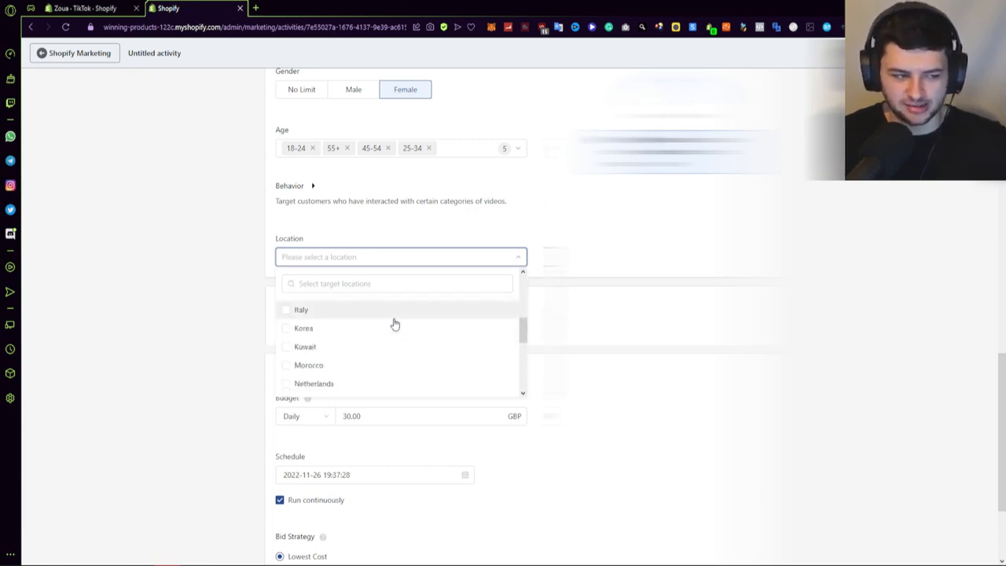
scroll(391, 324, down, 2)
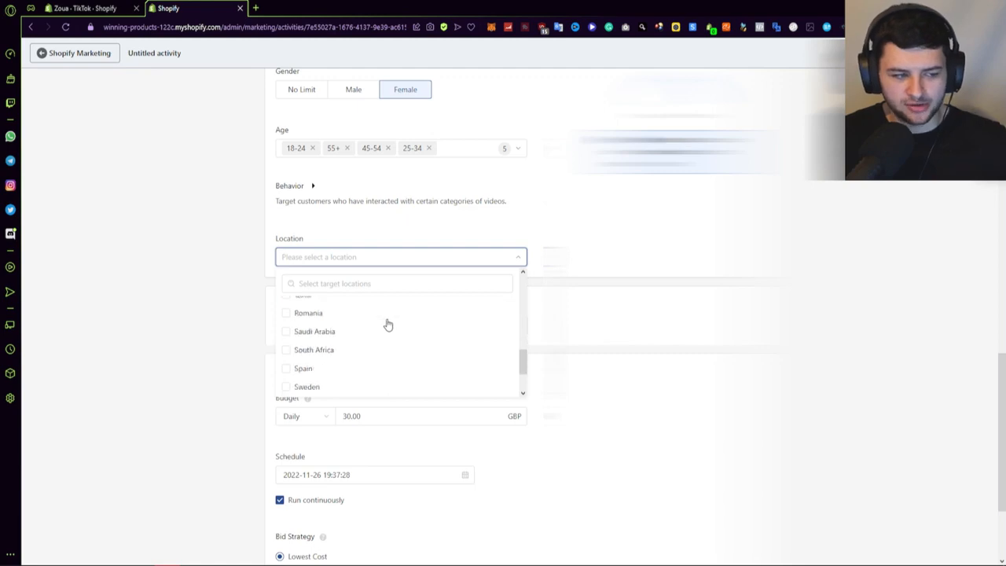
scroll(388, 325, up, 1)
scroll(385, 327, down, 3)
scroll(384, 327, down, 1)
scroll(309, 279, up, 10)
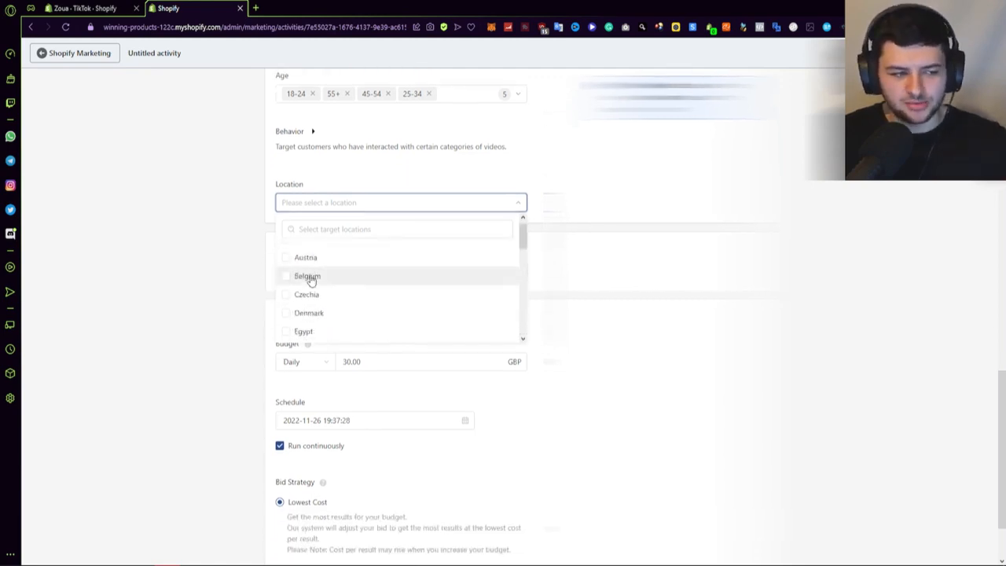
click(308, 249)
click(218, 231)
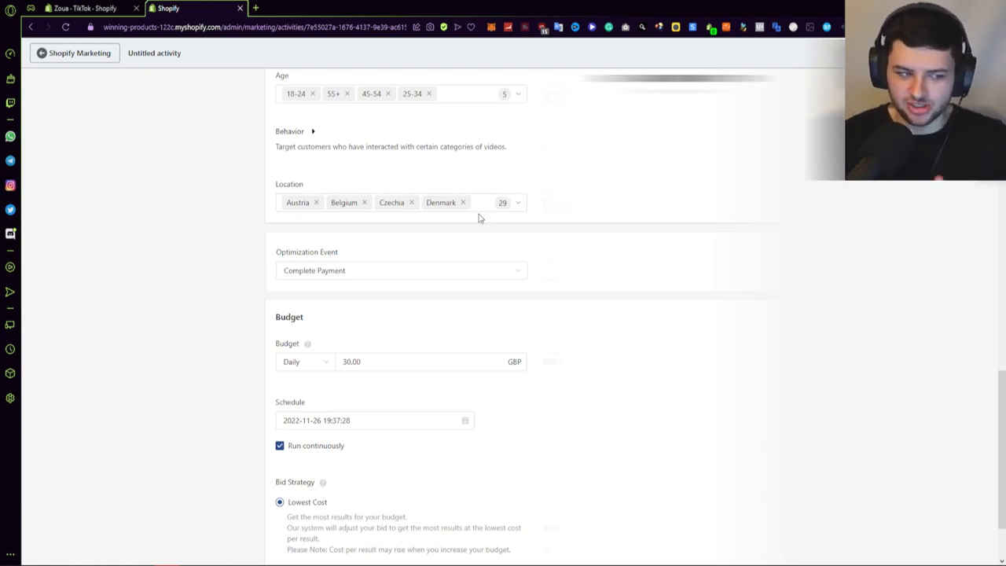
Keep Complete Payment as the optimization event and set the daily budget to 20 GBP
click(357, 288)
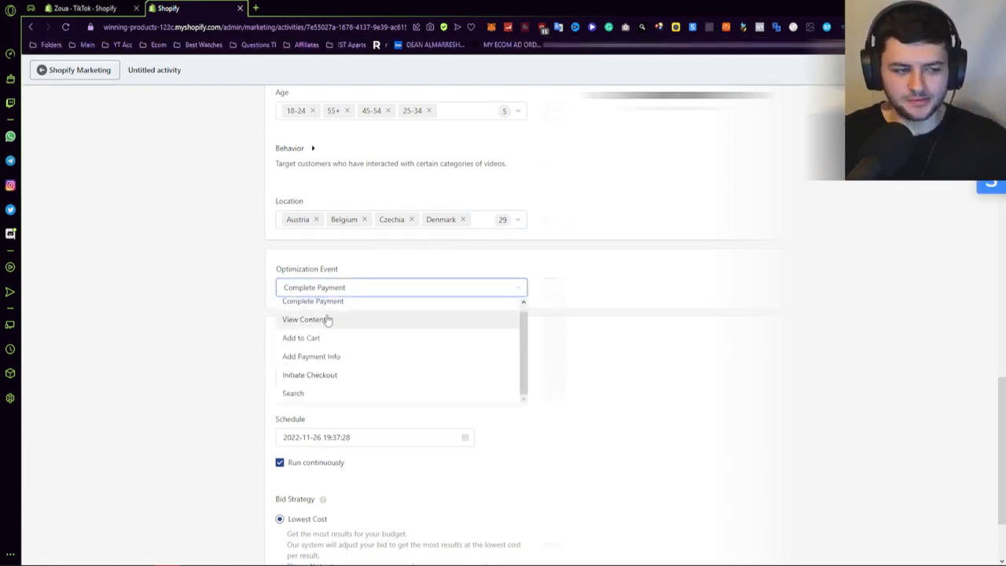
click(314, 305)
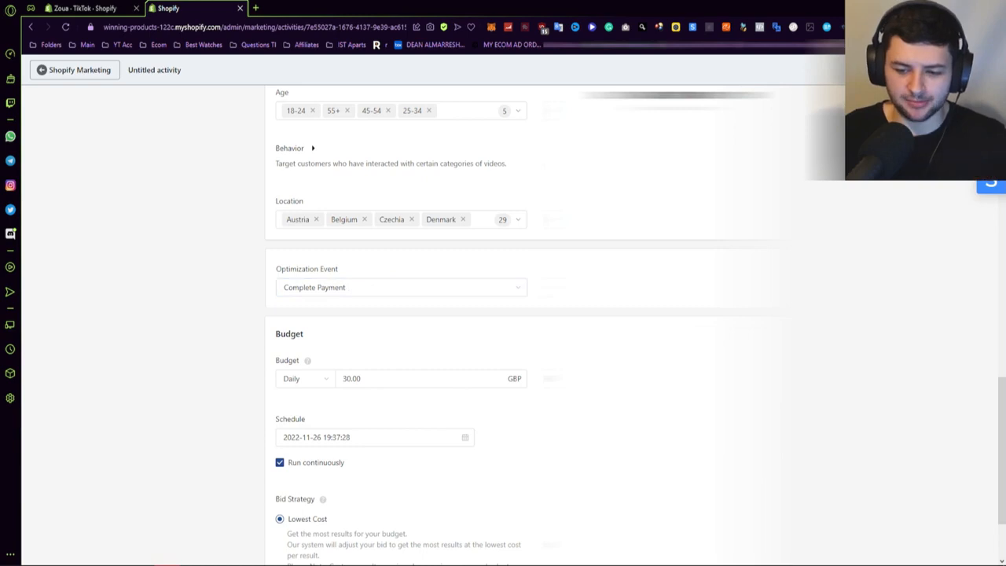
scroll(207, 330, down, 2)
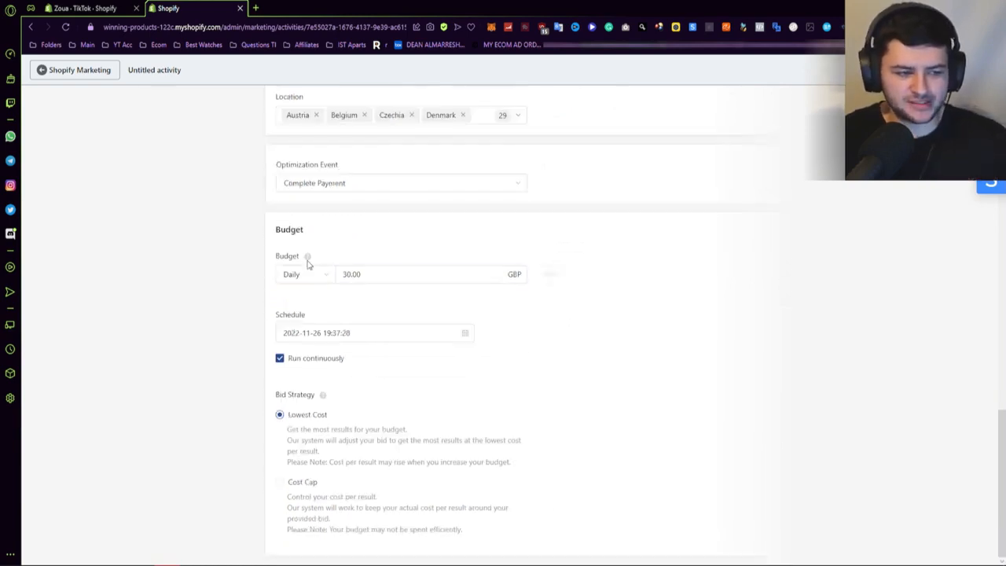
click(382, 274)
drag(382, 273, 341, 274)
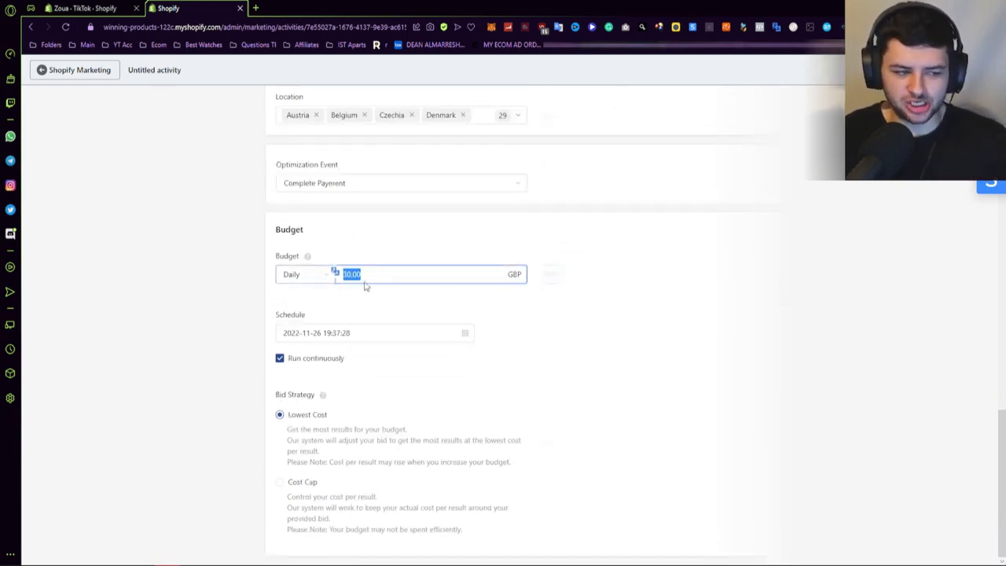
text(20)
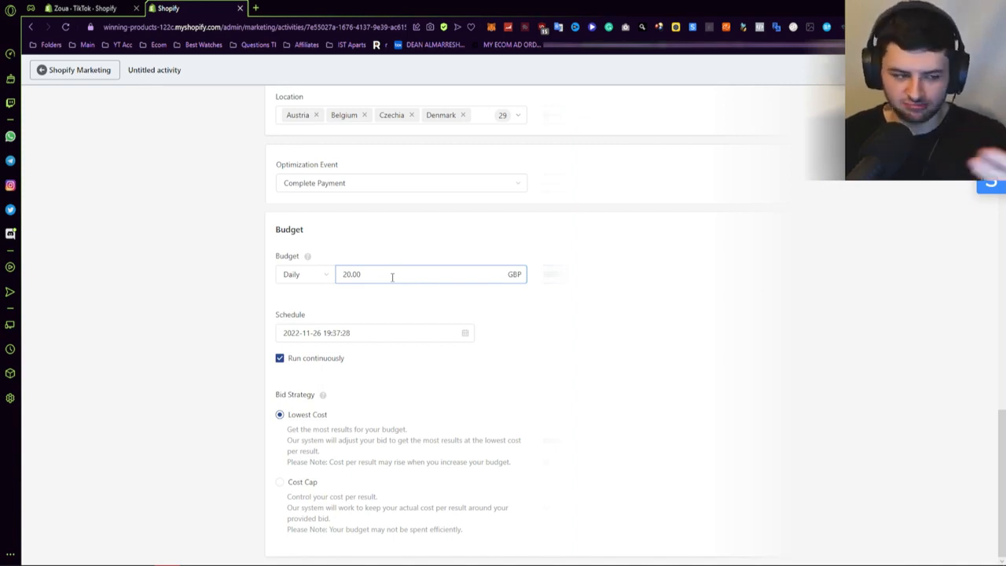
click(375, 254)
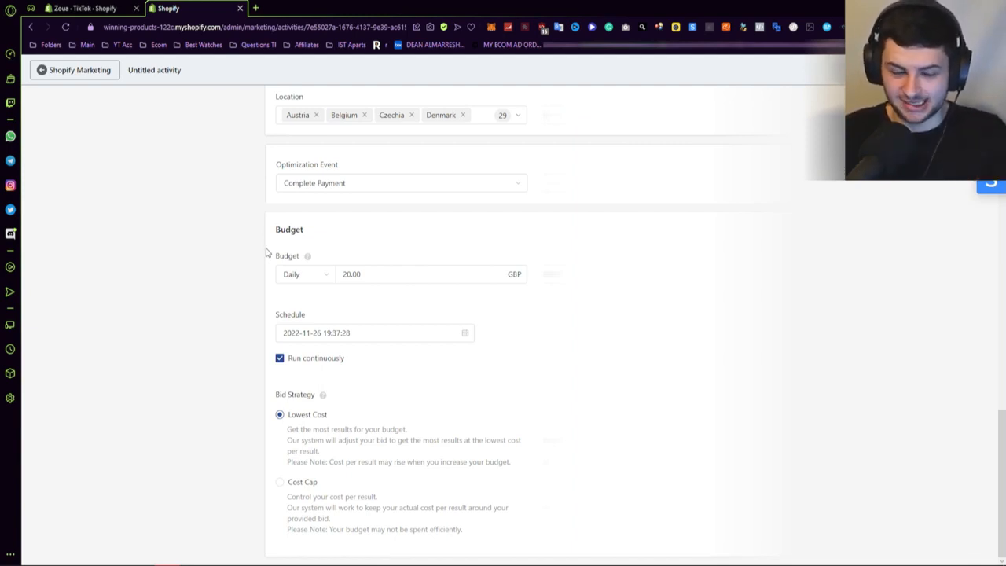
Schedule the ad to start on 2022-11-27 at 00:00:00
click(326, 338)
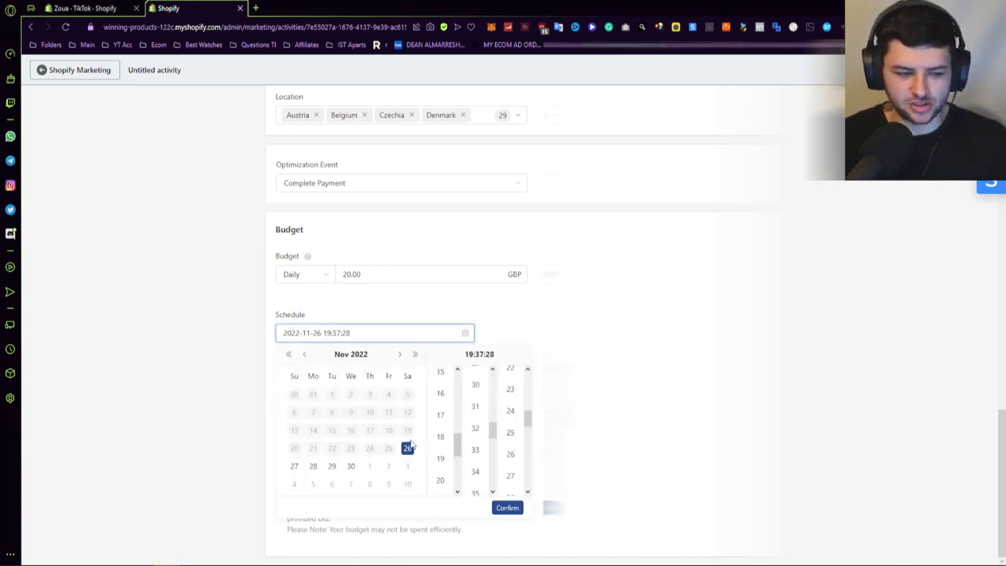
scroll(489, 440, up, 3)
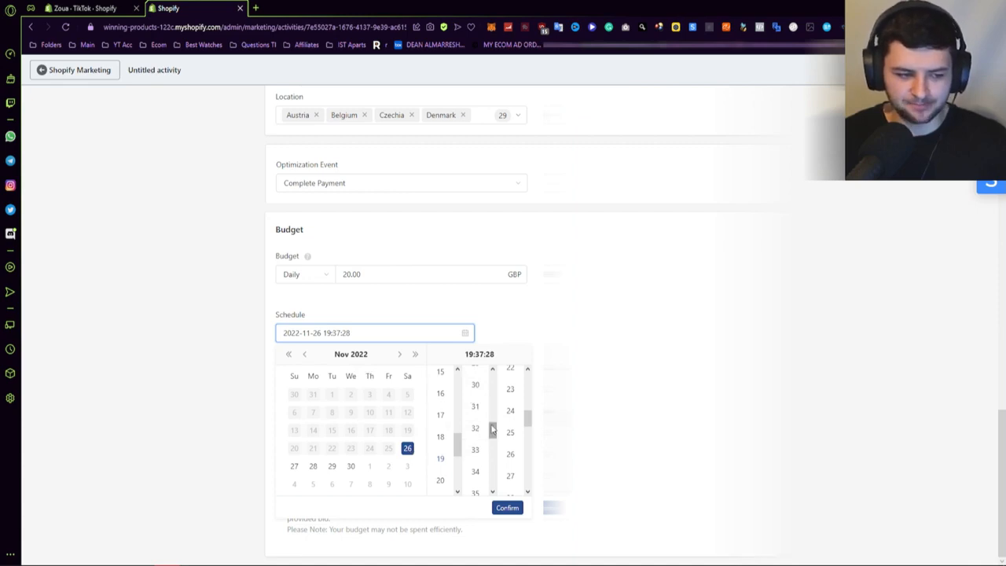
scroll(452, 427, down, 2)
scroll(453, 427, down, 2)
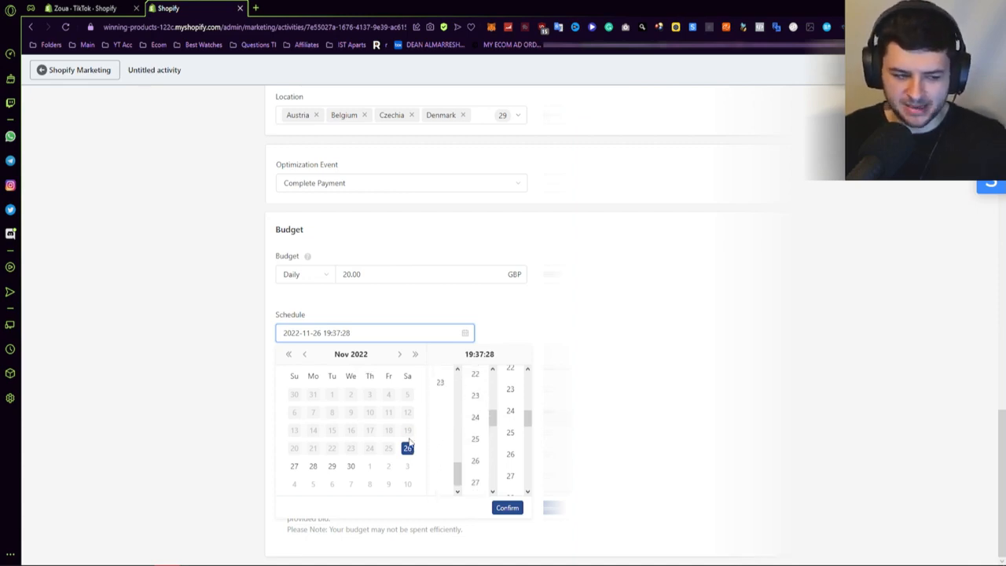
click(294, 469)
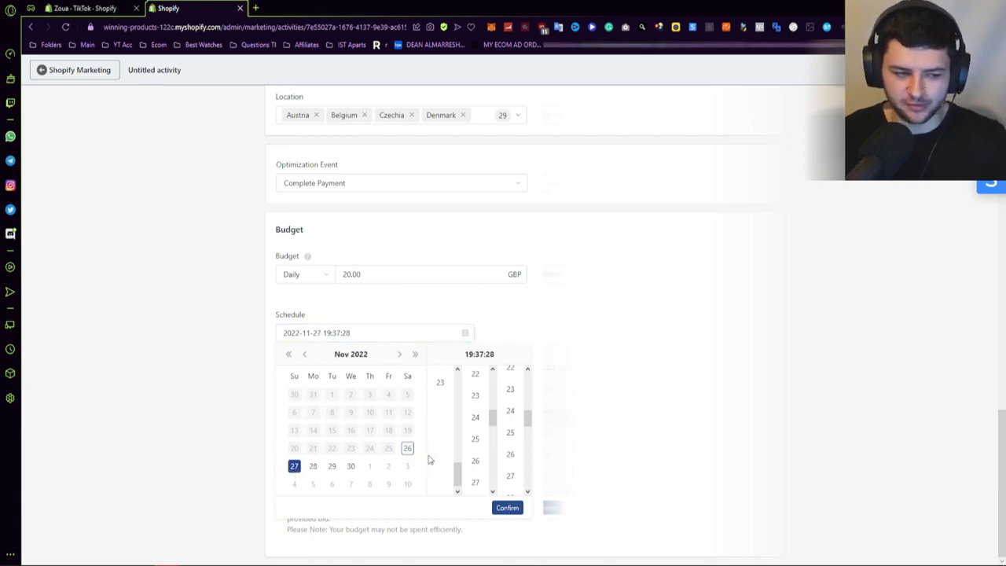
scroll(430, 459, up, 8)
scroll(440, 393, down, 1)
click(440, 346)
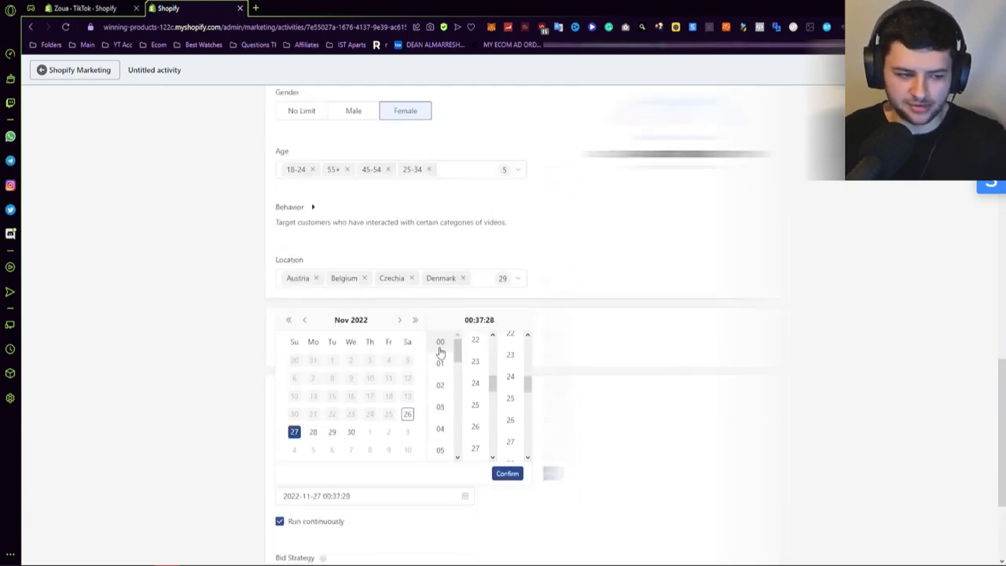
scroll(475, 353, up, 5)
click(475, 341)
scroll(509, 367, up, 4)
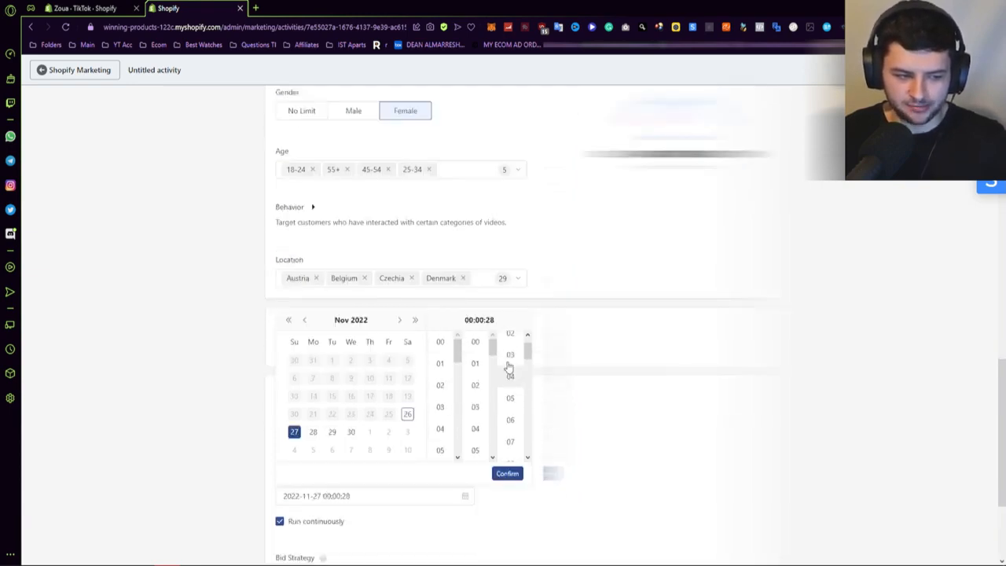
scroll(509, 368, up, 5)
scroll(537, 412, down, 2)
click(510, 347)
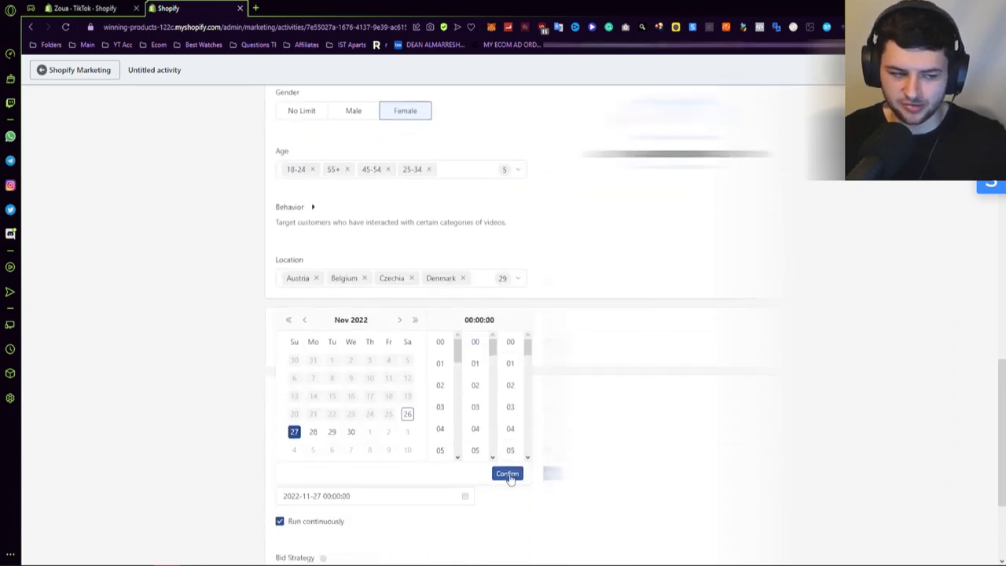
click(507, 474)
scroll(509, 478, down, 2)
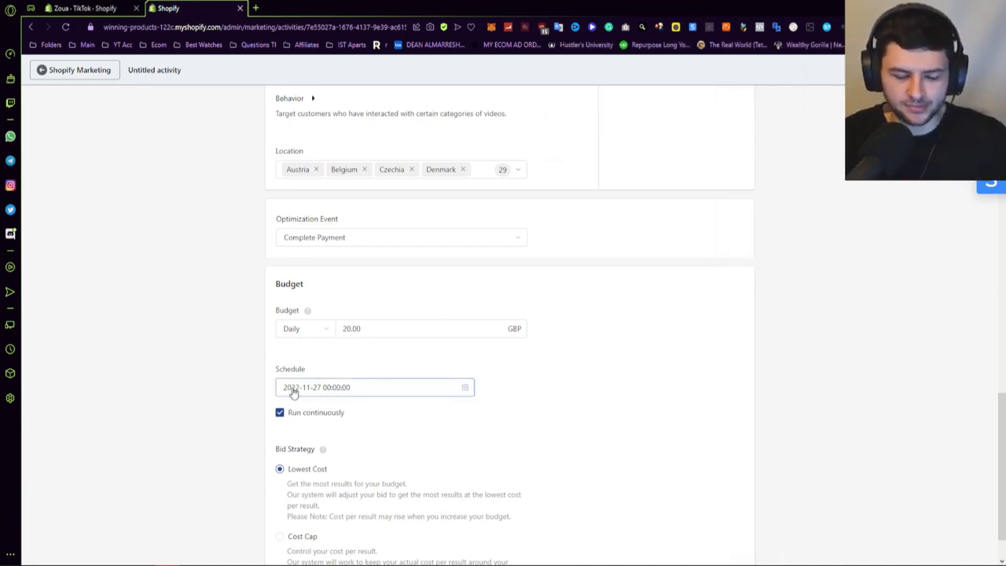
Check the Bid Strategy explanation and open its help article to learn more
scroll(361, 360, down, 1)
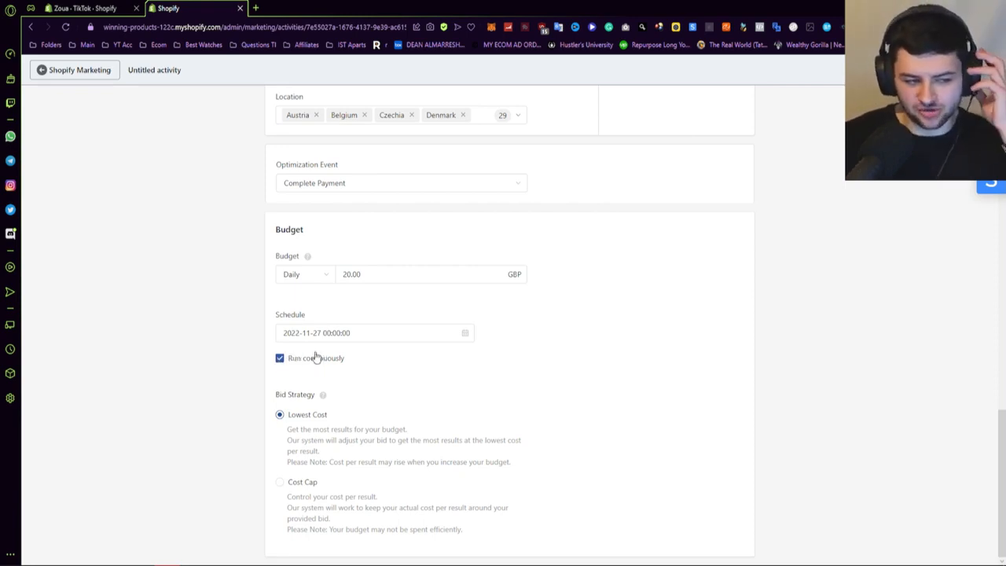
mouse_move(322, 397)
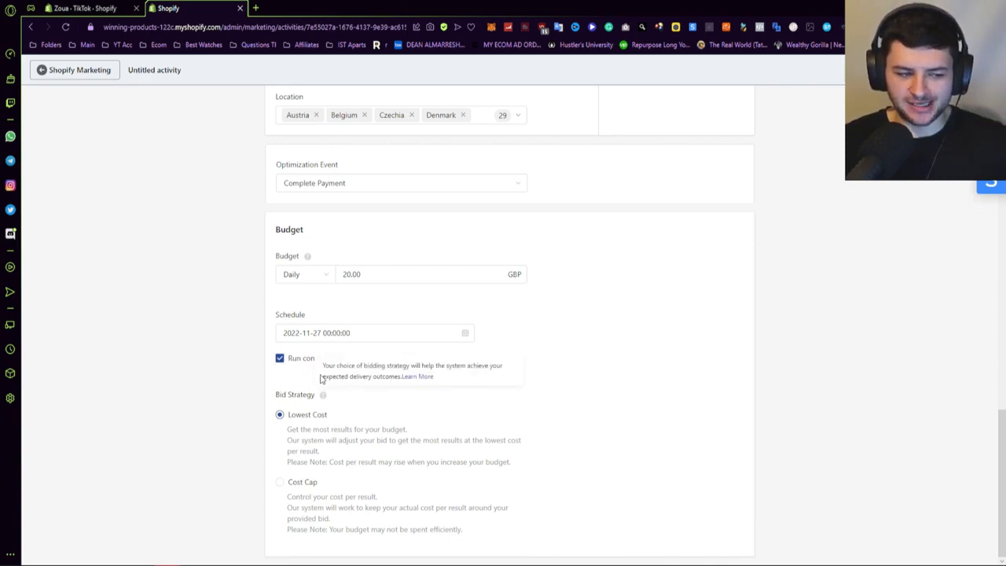
click(417, 376)
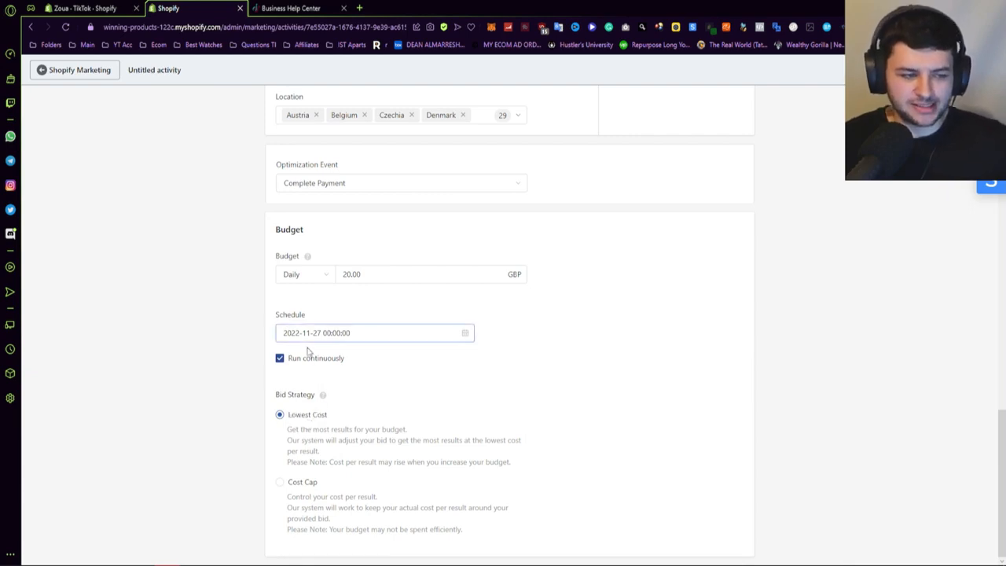
View the Daily and Lifetime budget type options without changing the Daily selection
scroll(312, 336, up, 1)
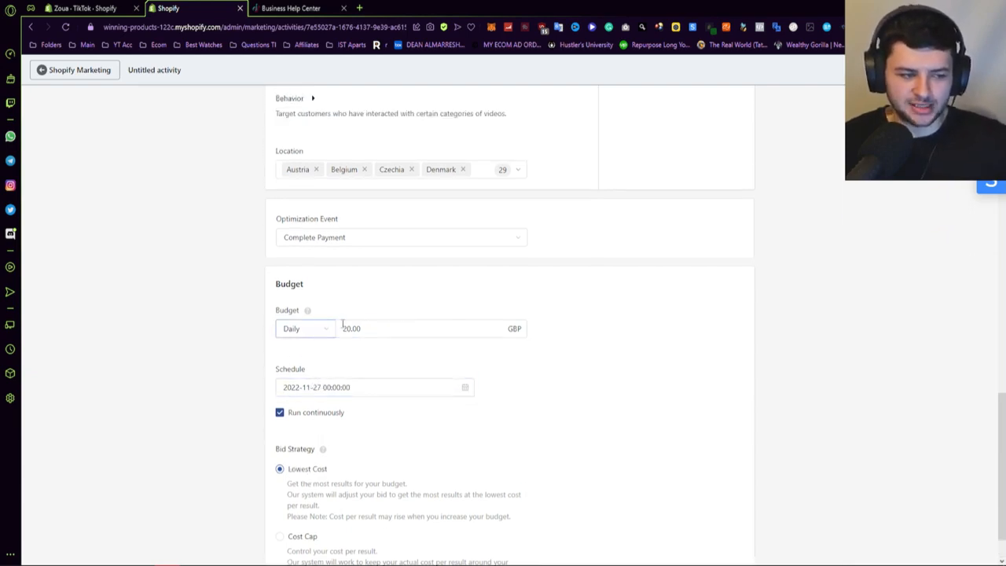
click(289, 330)
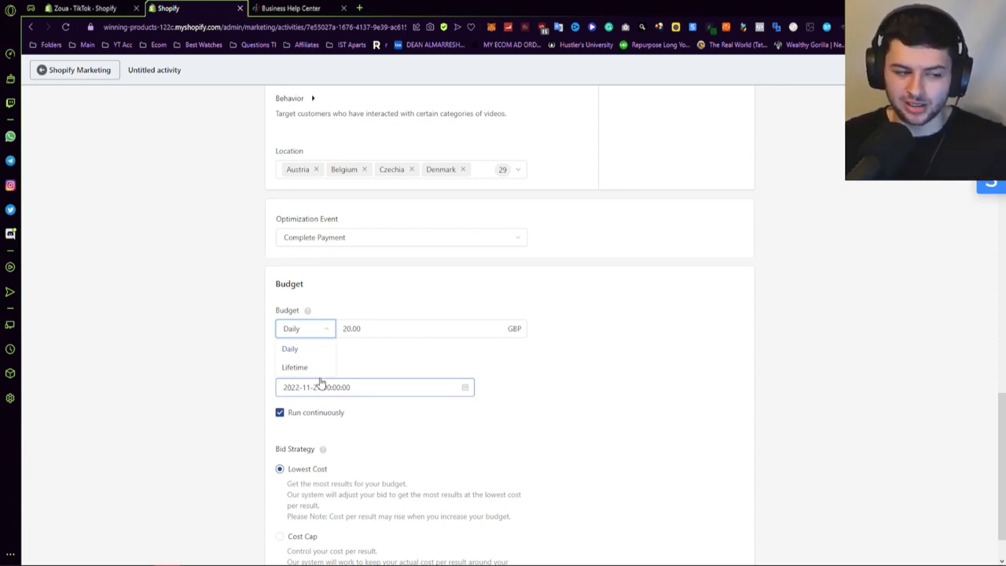
click(250, 346)
click(340, 332)
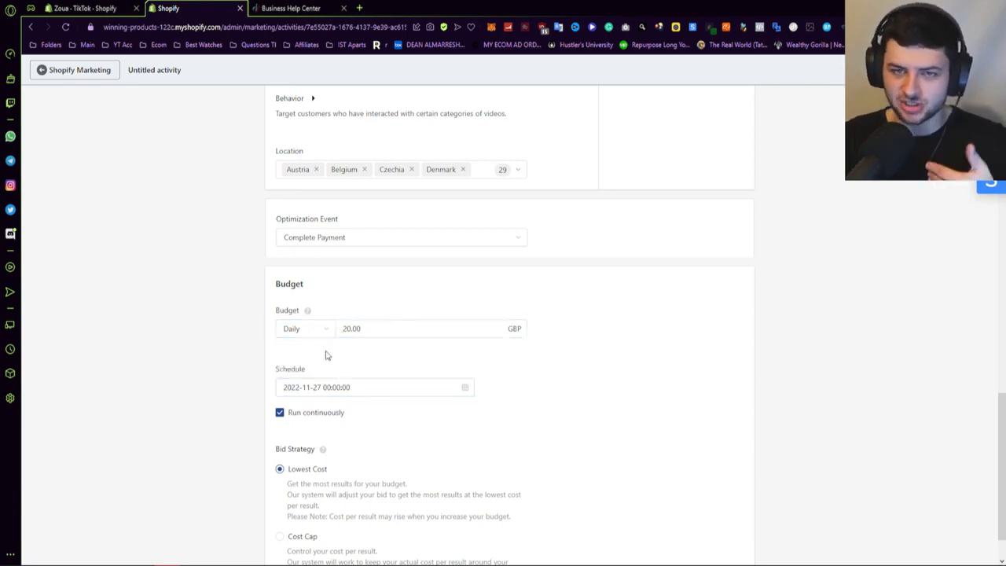
scroll(325, 352, up, 2)
scroll(297, 462, down, 1)
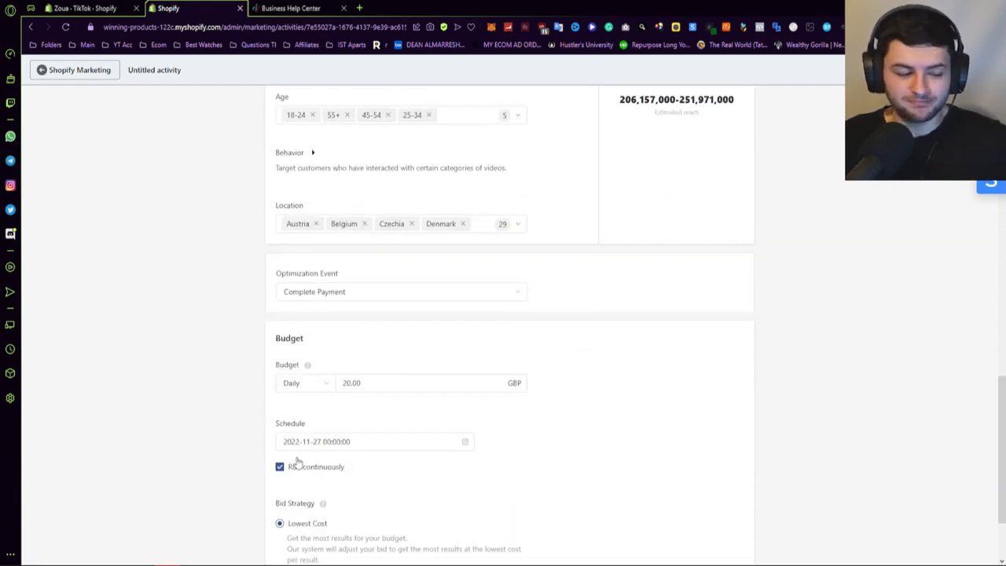
scroll(299, 428, down, 2)
scroll(275, 373, up, 3)
click(336, 440)
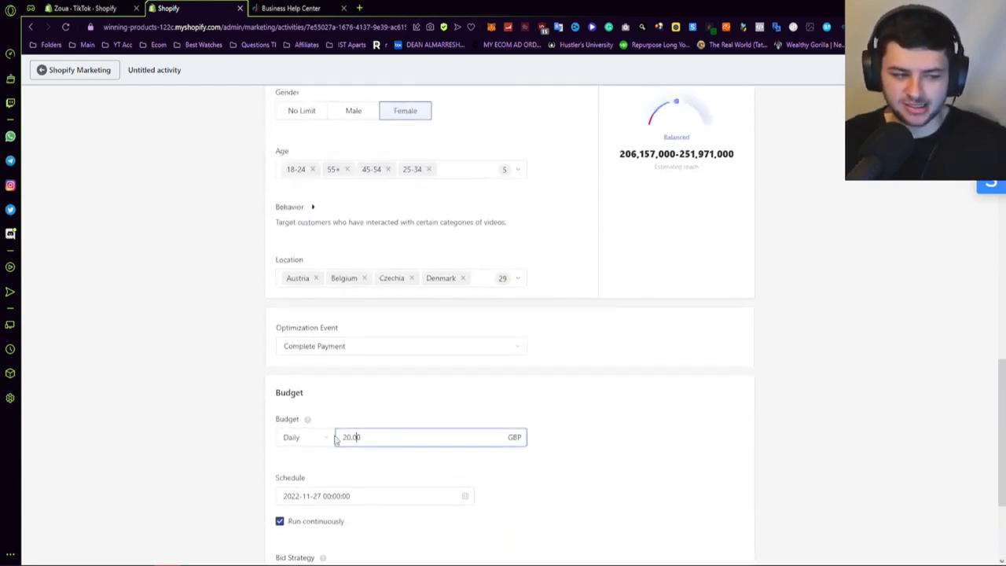
drag(346, 438, 412, 442)
click(414, 455)
click(424, 440)
click(239, 431)
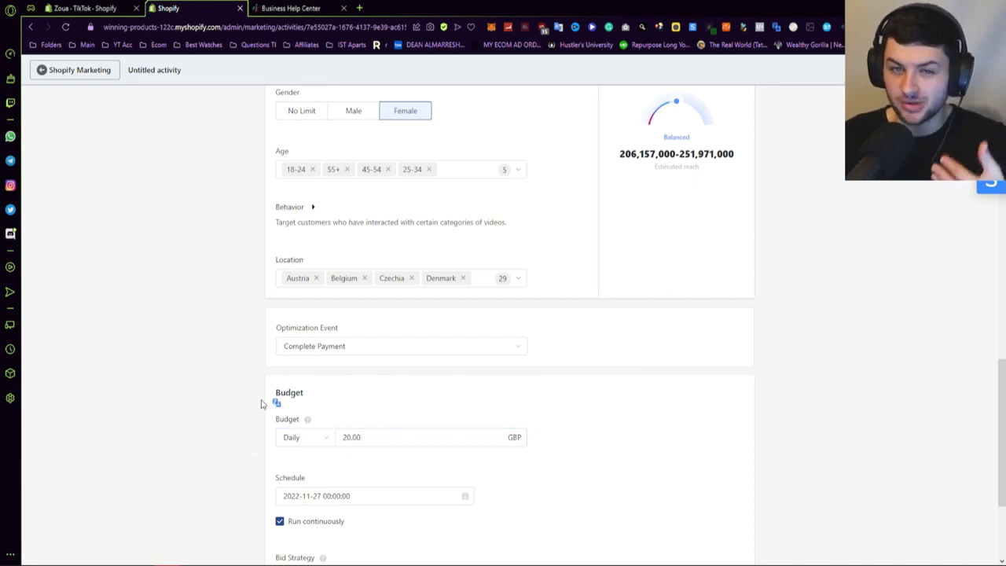
Remove Turkey from the ad's target locations
scroll(260, 401, up, 1)
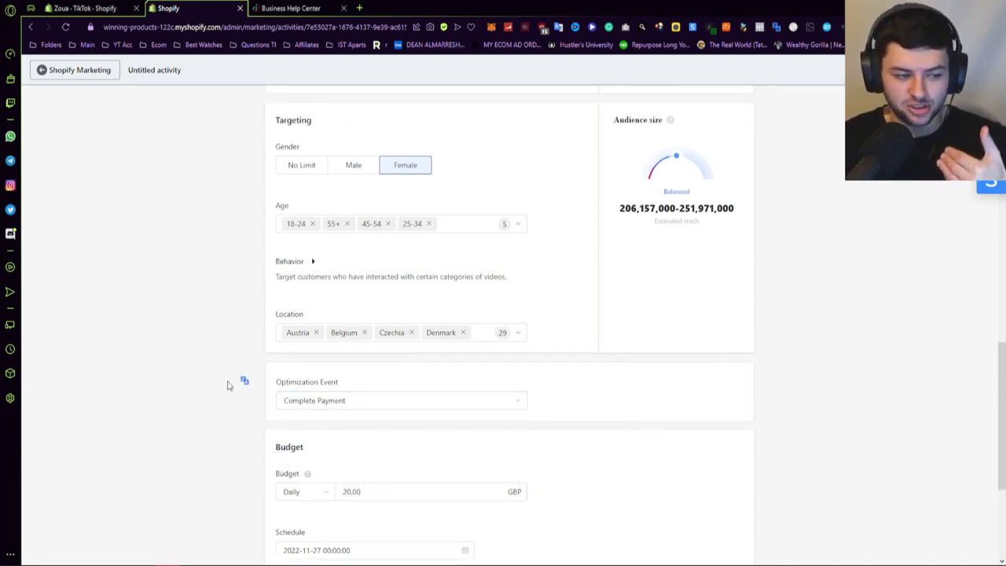
click(515, 334)
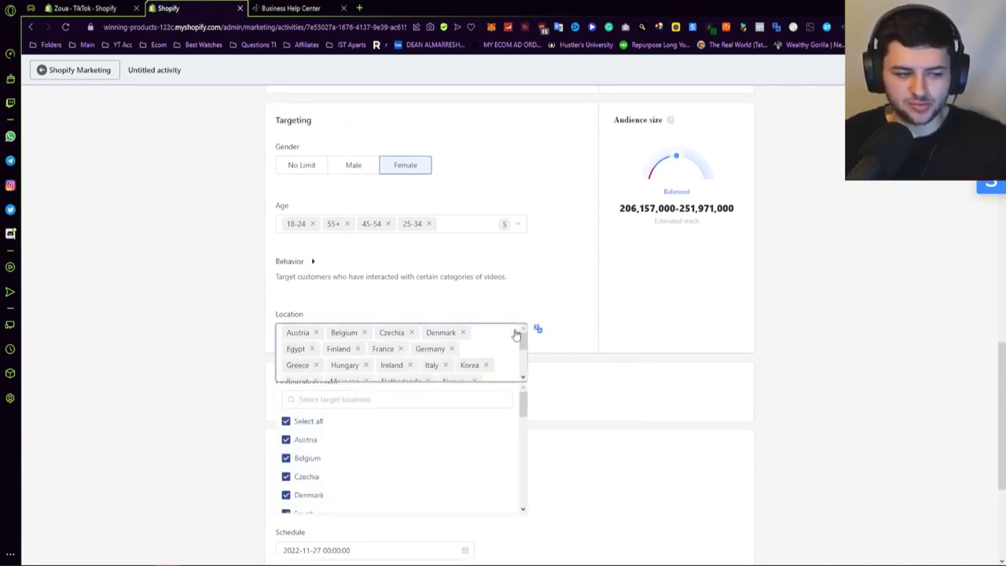
scroll(509, 354, down, 3)
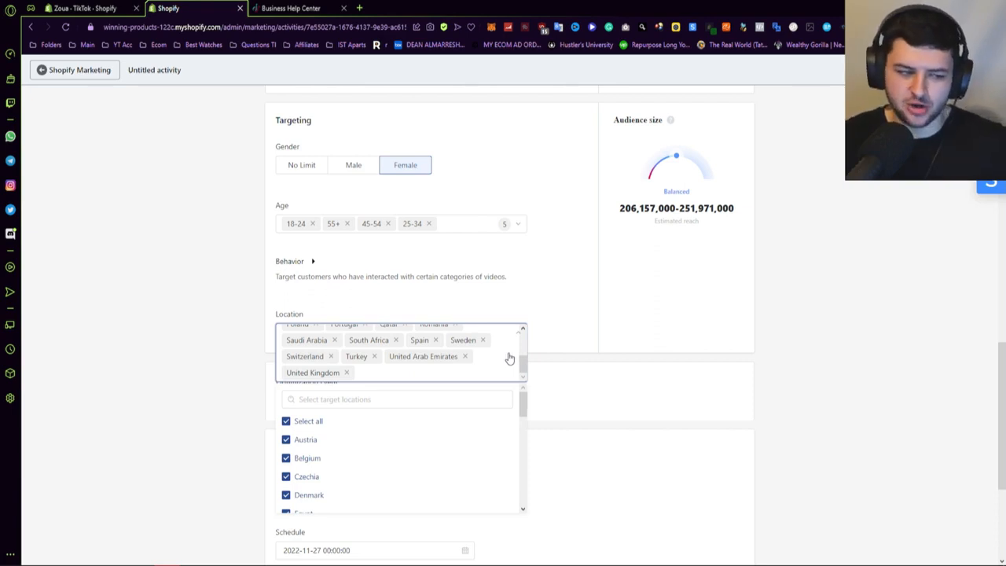
scroll(380, 451, down, 10)
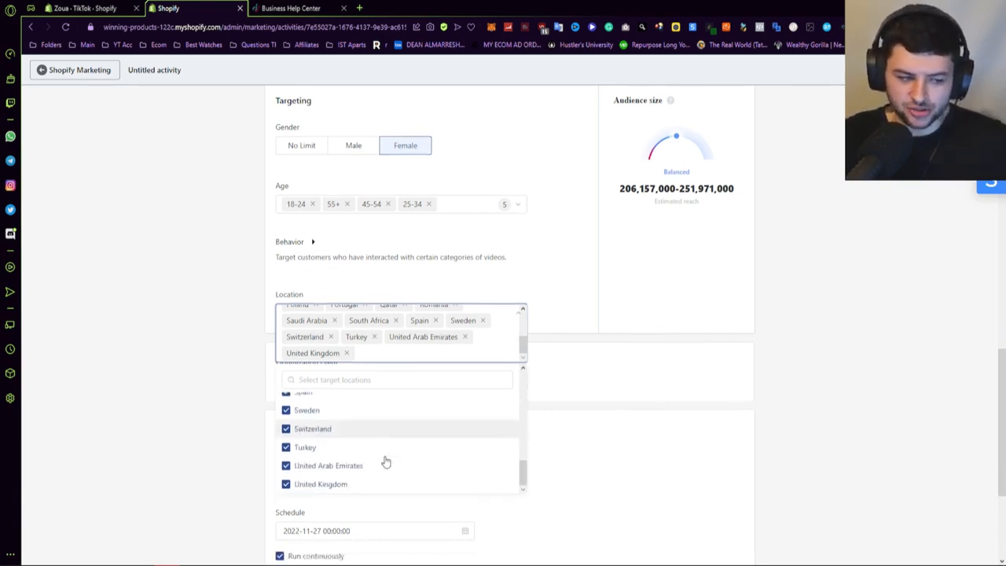
scroll(386, 462, down, 1)
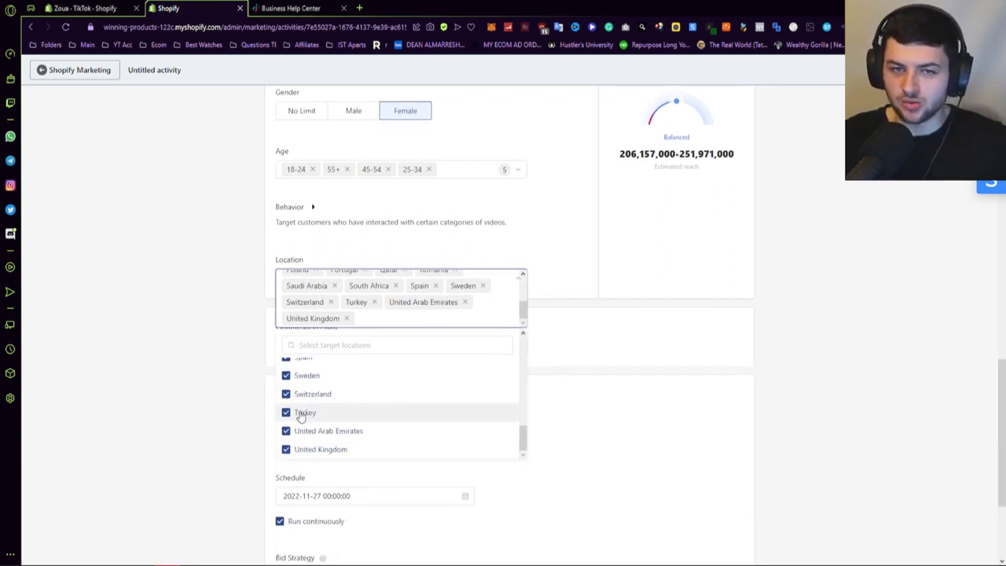
click(303, 414)
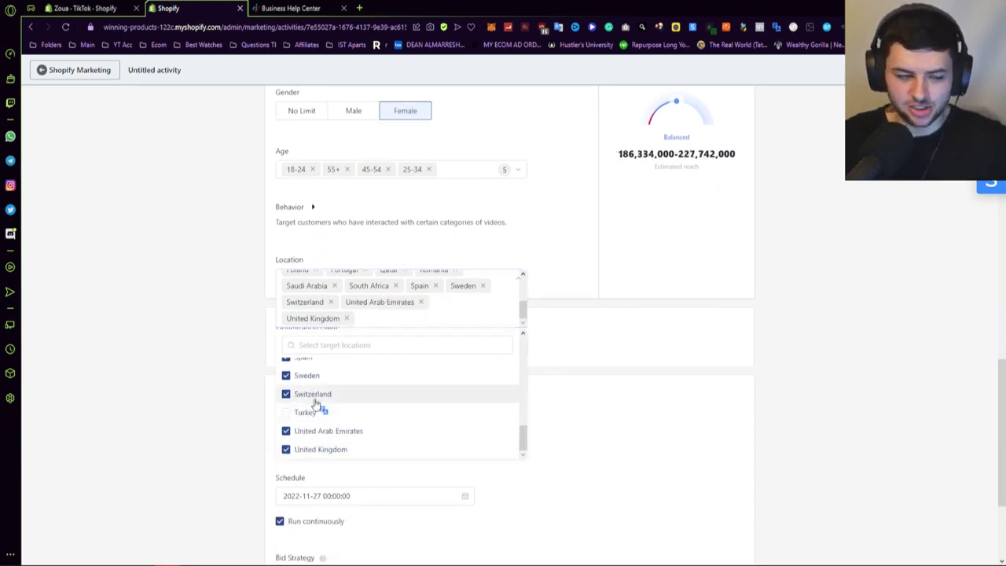
click(220, 402)
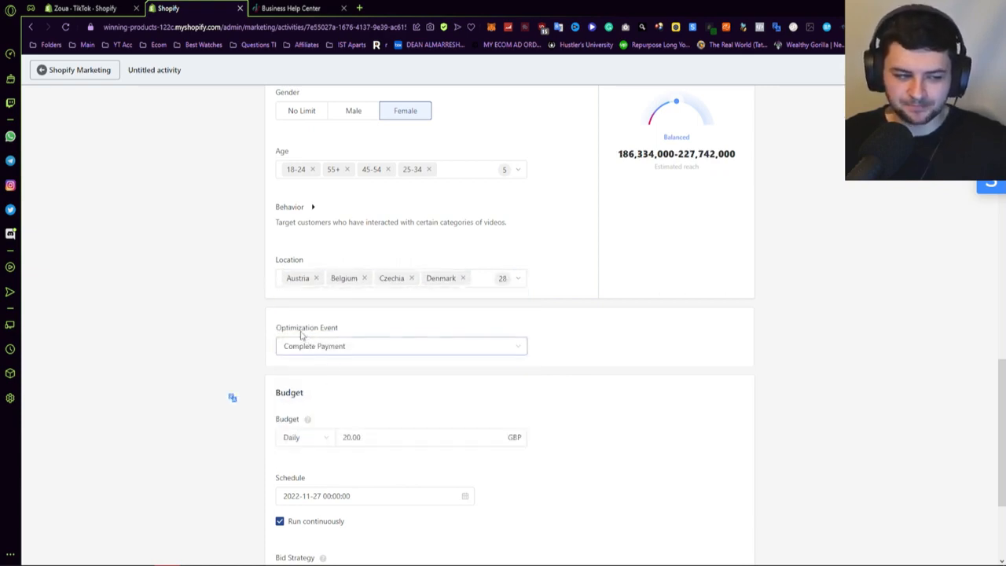
Examine the list of selected target countries to decide which ones are relevant to the campaign
click(502, 279)
scroll(503, 306, down, 2)
scroll(468, 398, down, 4)
scroll(578, 455, up, 1)
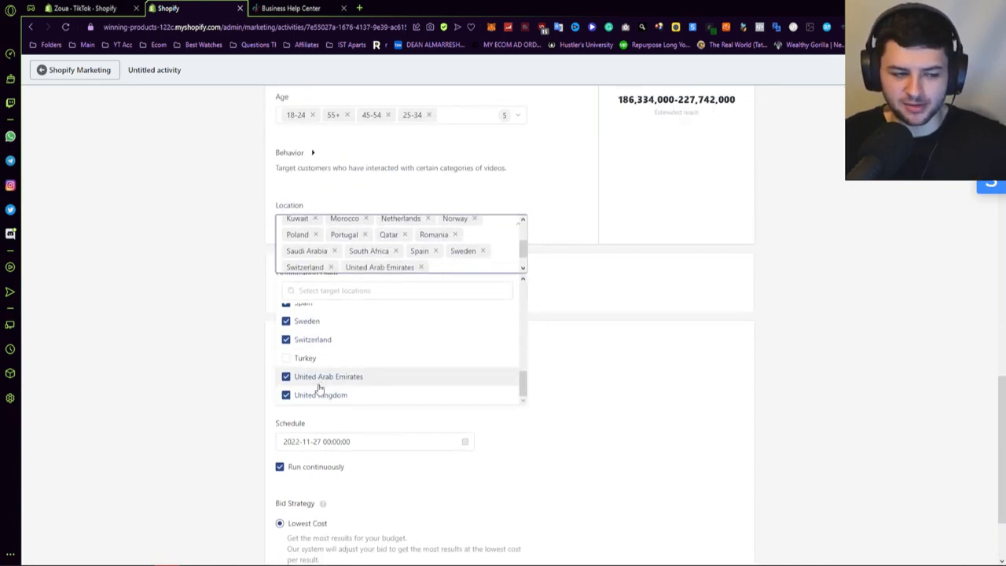
scroll(370, 360, up, 1)
scroll(353, 360, up, 2)
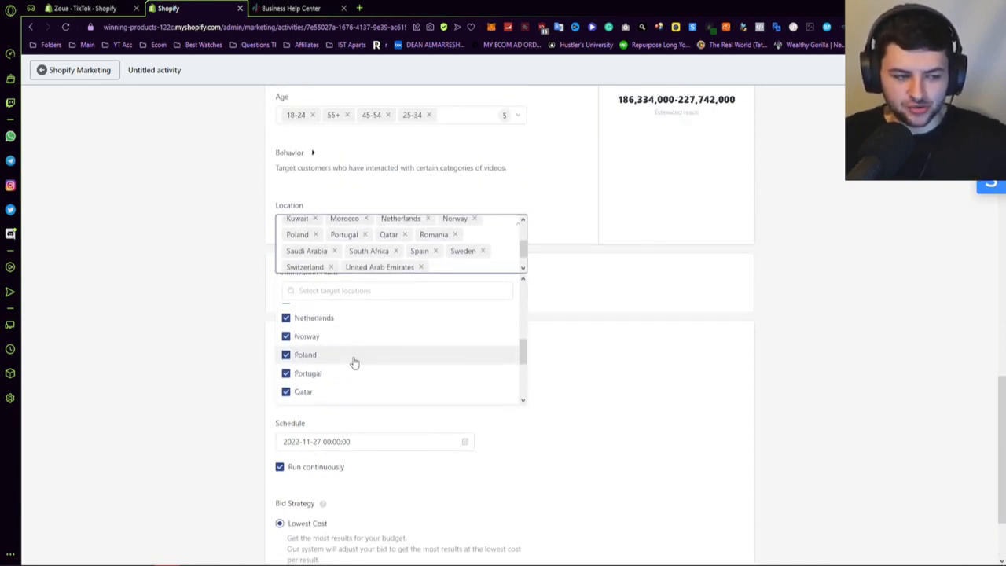
scroll(354, 362, down, 3)
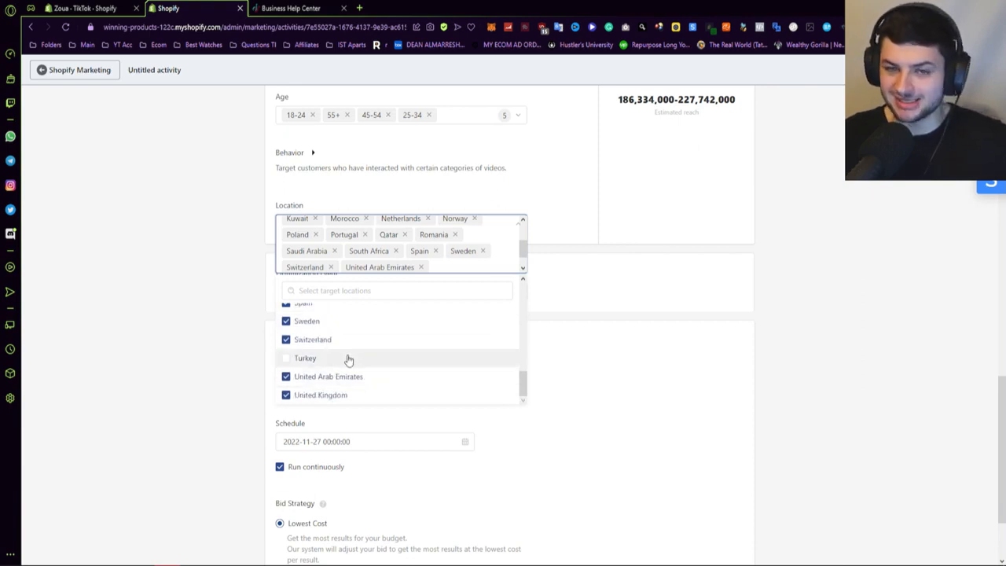
scroll(353, 360, up, 3)
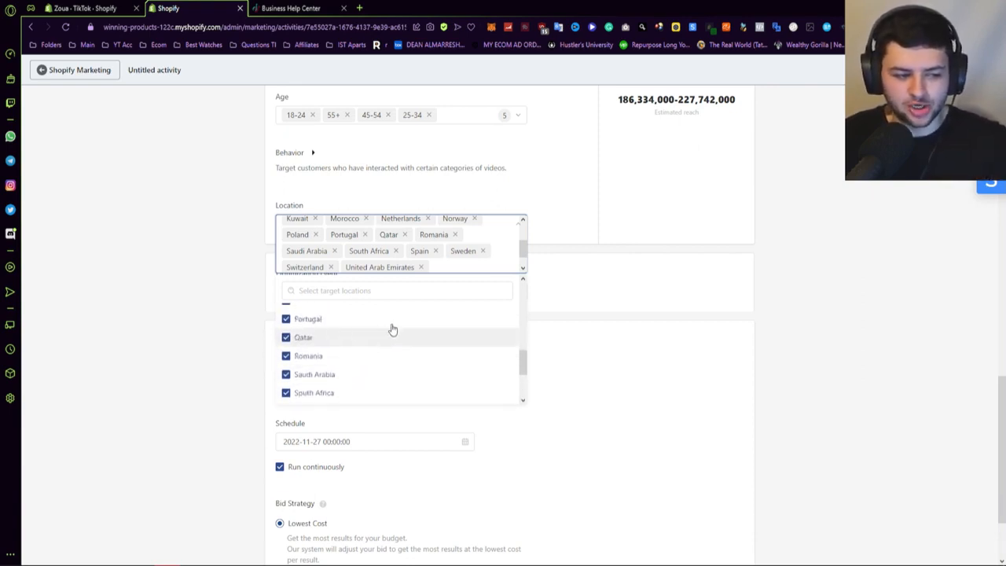
scroll(314, 349, down, 1)
scroll(328, 325, up, 4)
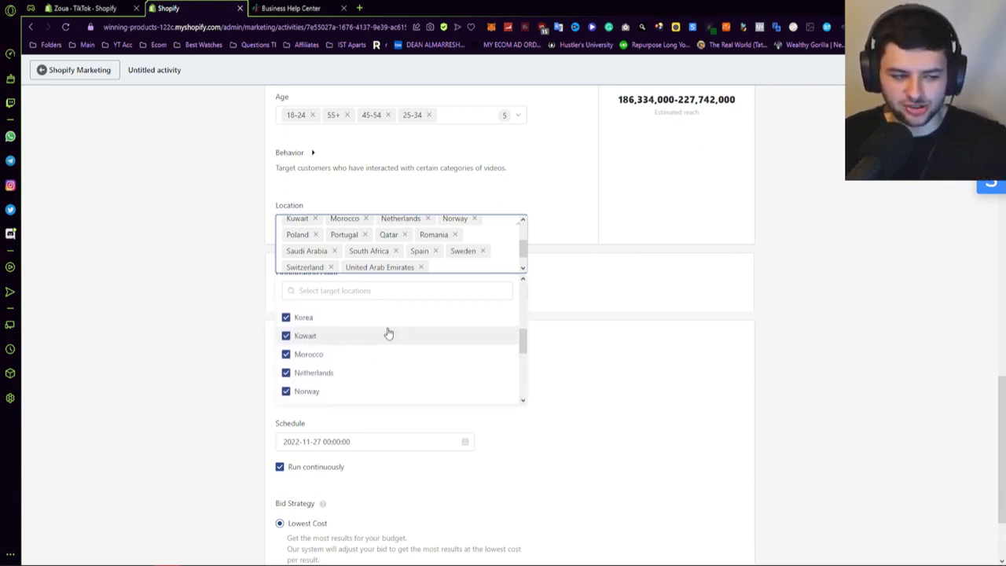
scroll(388, 333, up, 5)
scroll(389, 346, down, 8)
scroll(472, 319, up, 4)
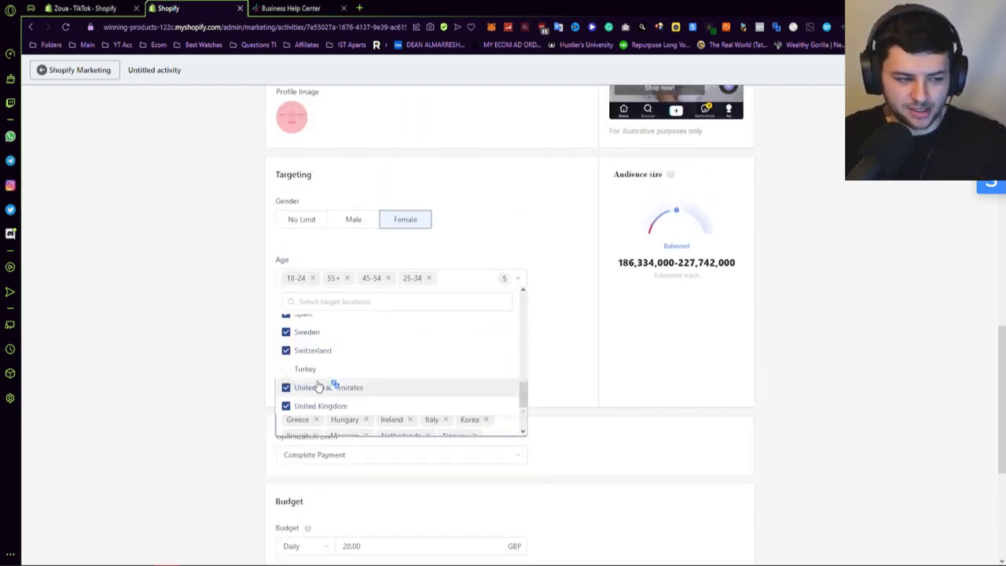
Remove Switzerland, Sweden, United Arab Emirates, United Kingdom, Spain, South Africa and Saudi Arabia from the target locations
click(292, 352)
click(295, 333)
click(303, 387)
click(306, 405)
scroll(315, 367, down, 1)
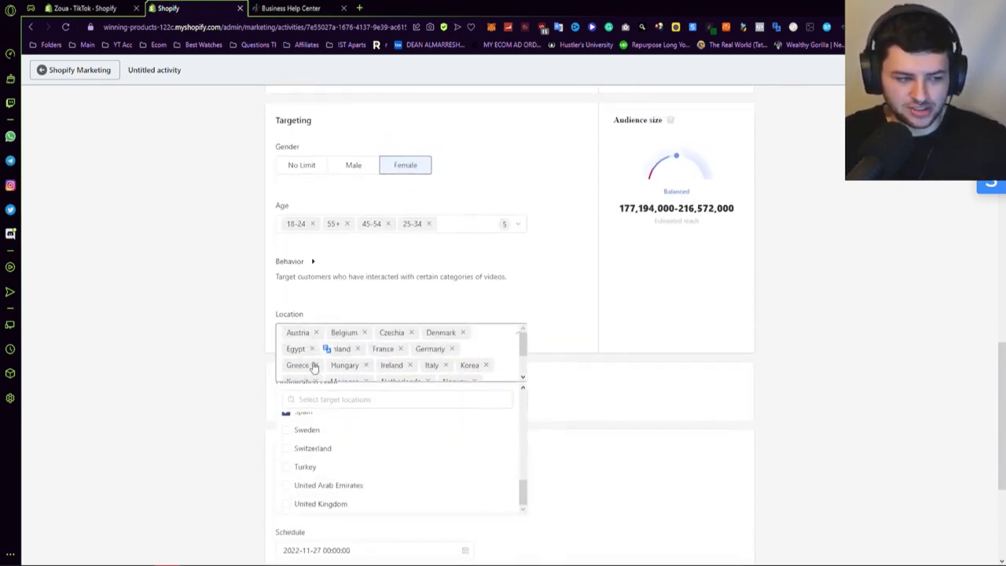
scroll(350, 353, down, 1)
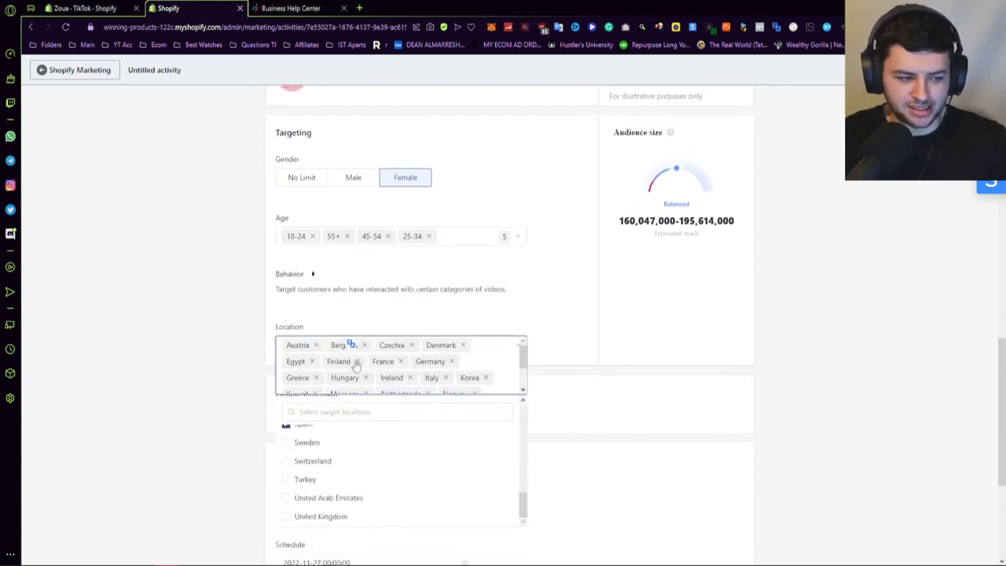
scroll(325, 456, up, 2)
scroll(314, 460, down, 1)
click(302, 465)
click(300, 449)
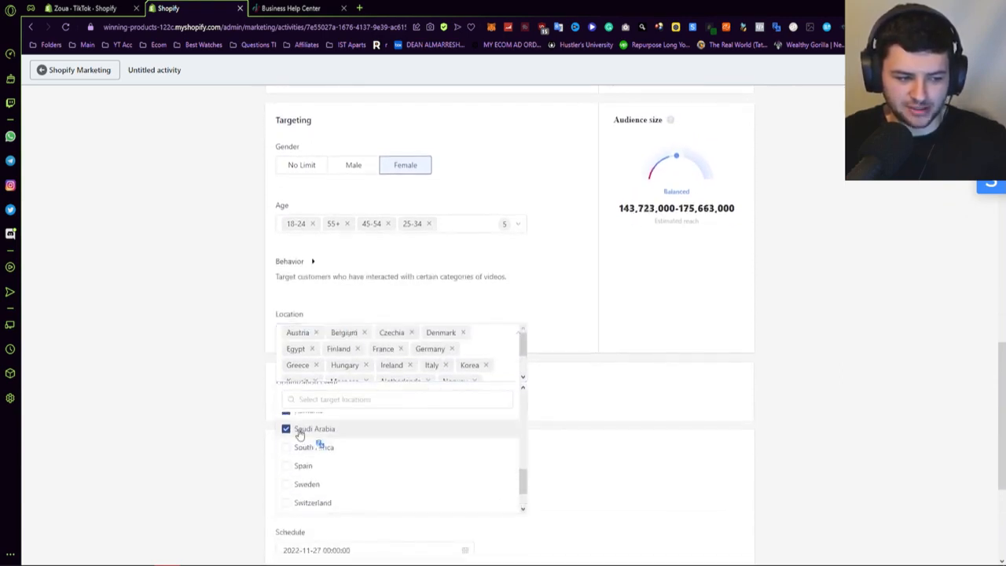
click(298, 432)
Remove Romania, Qatar, Portugal, Poland, Norway, Netherlands, Morocco, Kuwait and Korea from the target locations
scroll(302, 443, up, 1)
click(309, 465)
click(307, 447)
scroll(303, 449, up, 1)
click(303, 464)
click(302, 448)
click(303, 432)
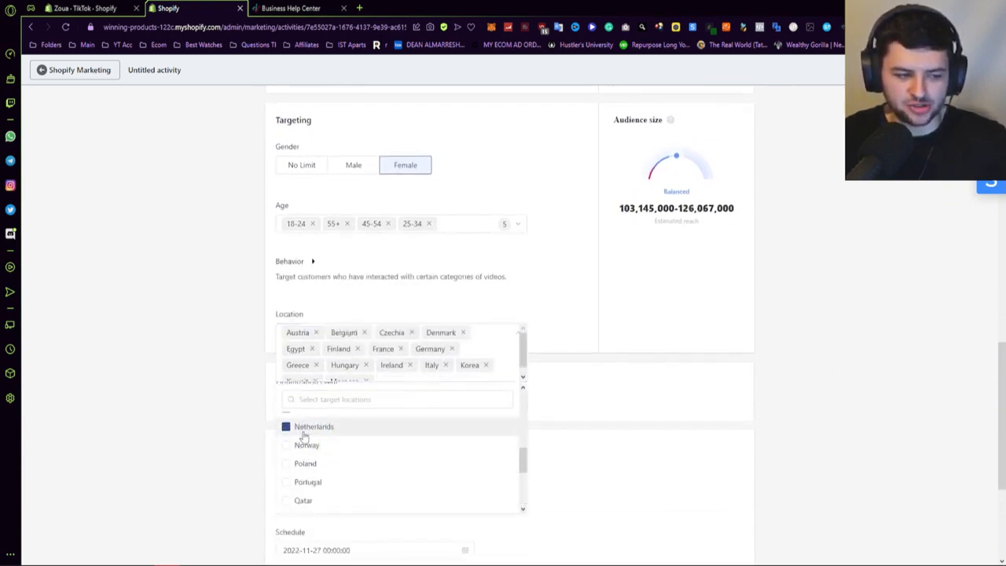
scroll(303, 440, up, 1)
click(303, 463)
click(304, 445)
click(305, 422)
Narrow the target locations to Austria, Germany, Ireland and United Kingdom, deselecting the remaining countries
scroll(308, 442, up, 1)
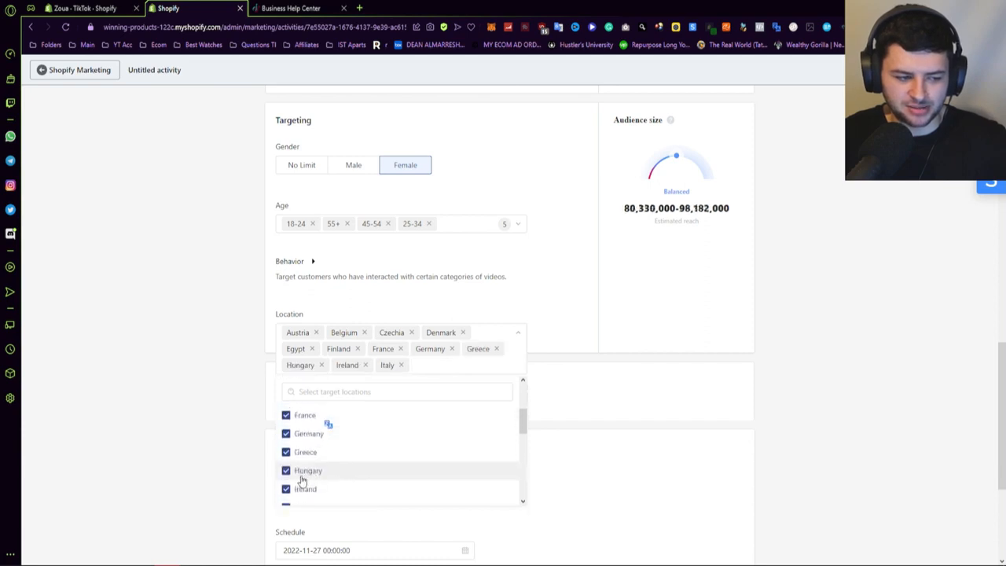
click(302, 454)
click(305, 437)
scroll(300, 471, up, 1)
click(300, 474)
click(304, 450)
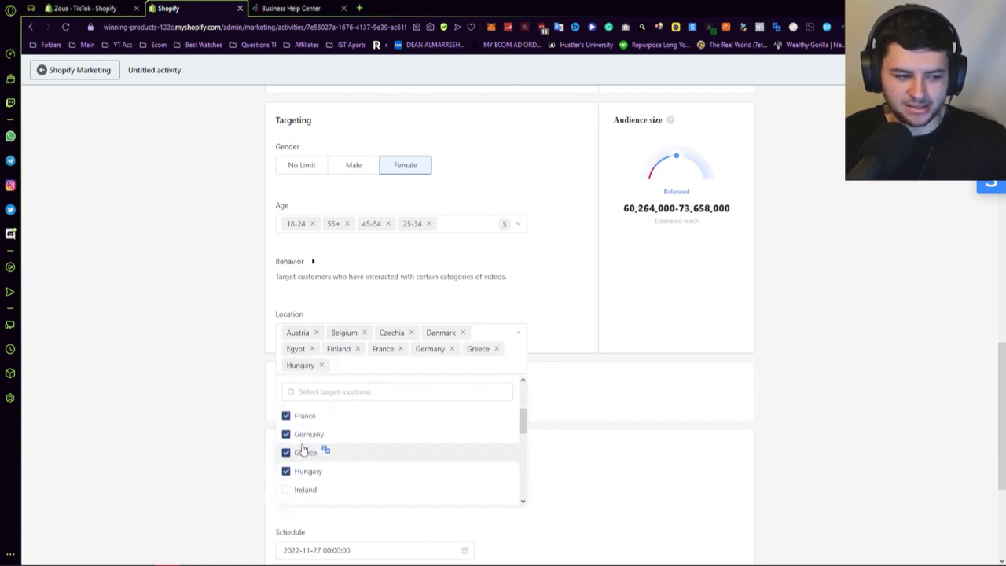
click(294, 473)
click(298, 437)
scroll(300, 452, up, 1)
click(301, 470)
click(304, 452)
click(306, 432)
click(299, 423)
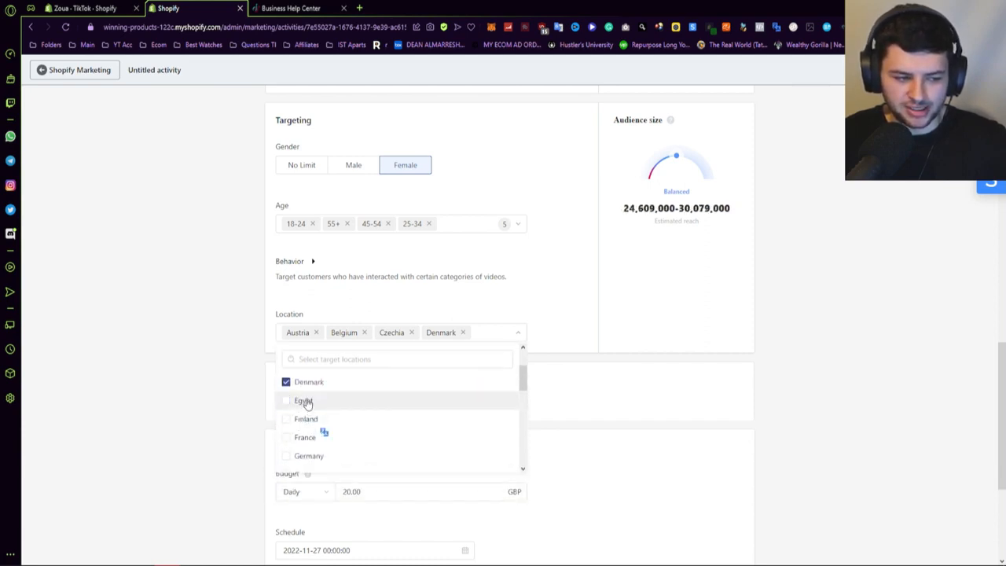
click(305, 402)
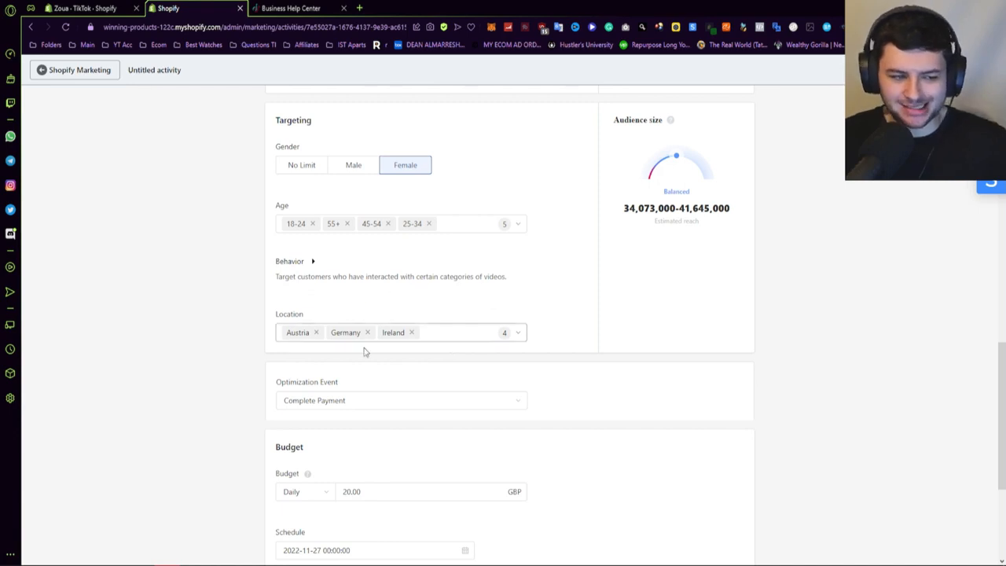
Review the narrowed location selection in the full list of available countries
click(511, 333)
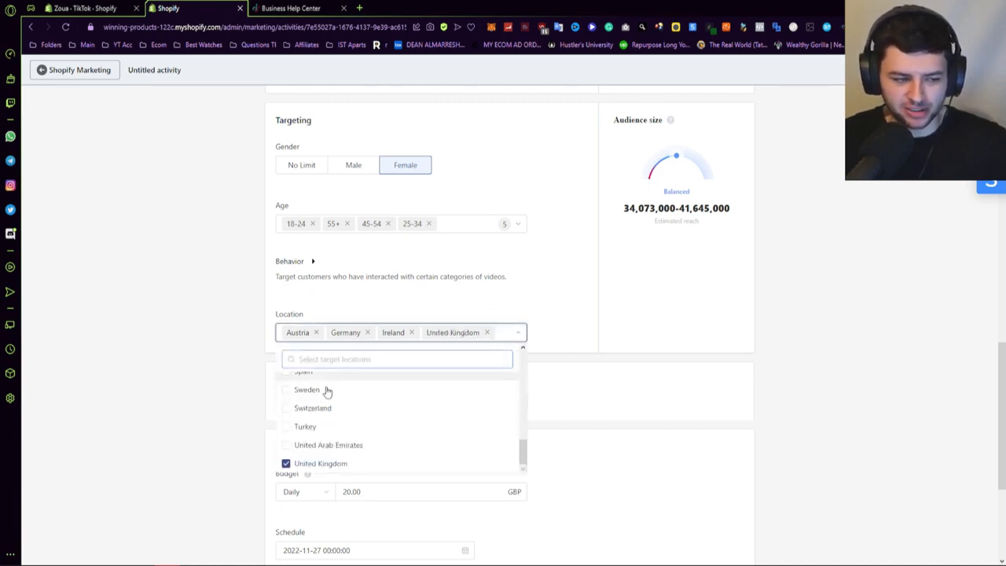
scroll(410, 411, up, 10)
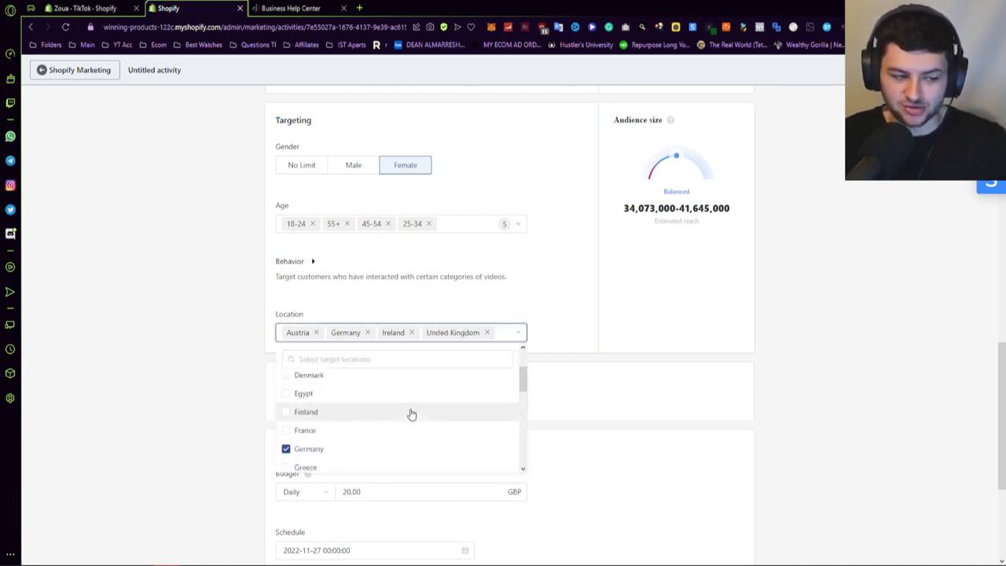
scroll(408, 412, down, 2)
click(197, 377)
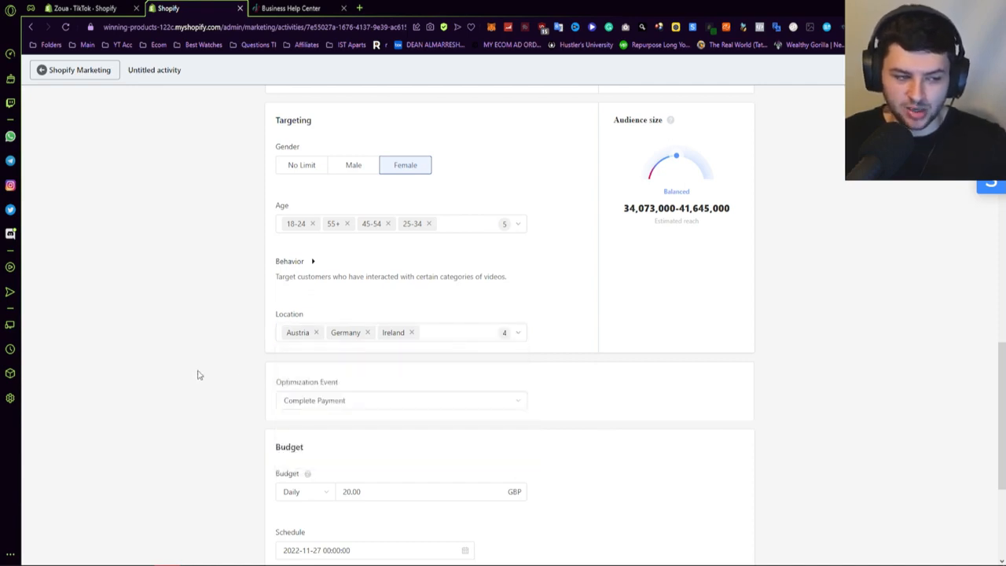
click(490, 333)
click(576, 342)
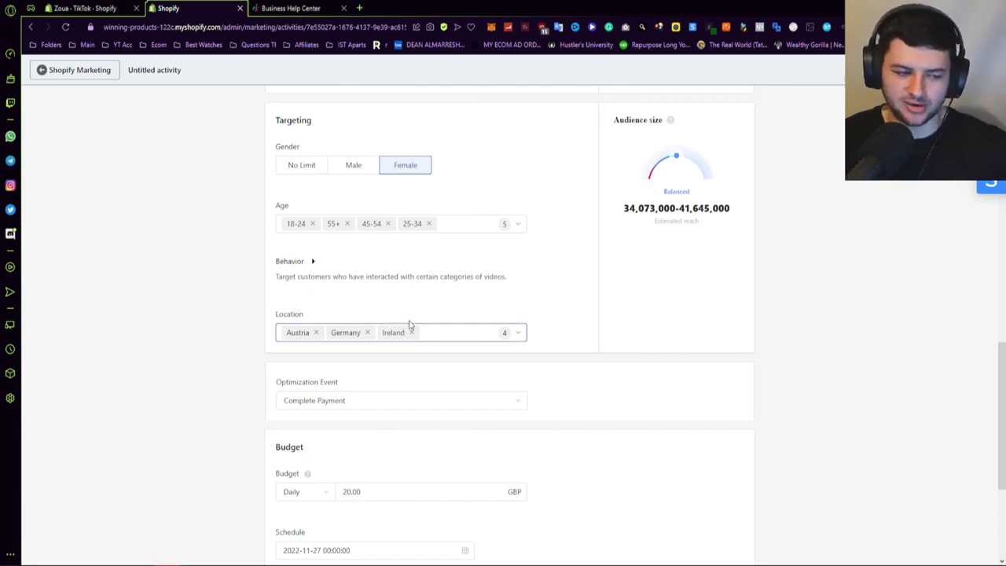
Check the Behavior targeting section without changing its settings
scroll(617, 341, down, 1)
scroll(620, 337, up, 2)
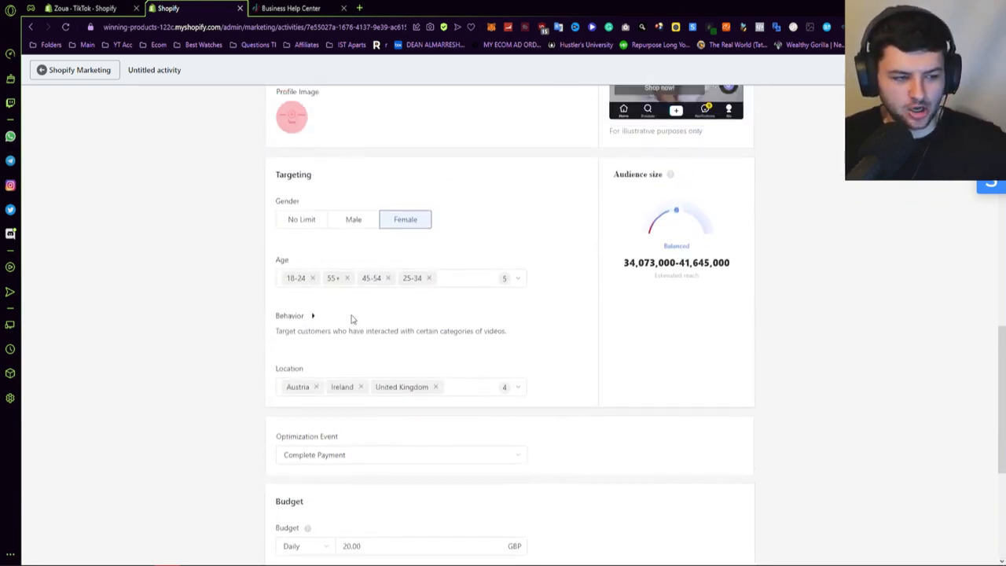
click(280, 318)
scroll(315, 319, down, 1)
click(308, 208)
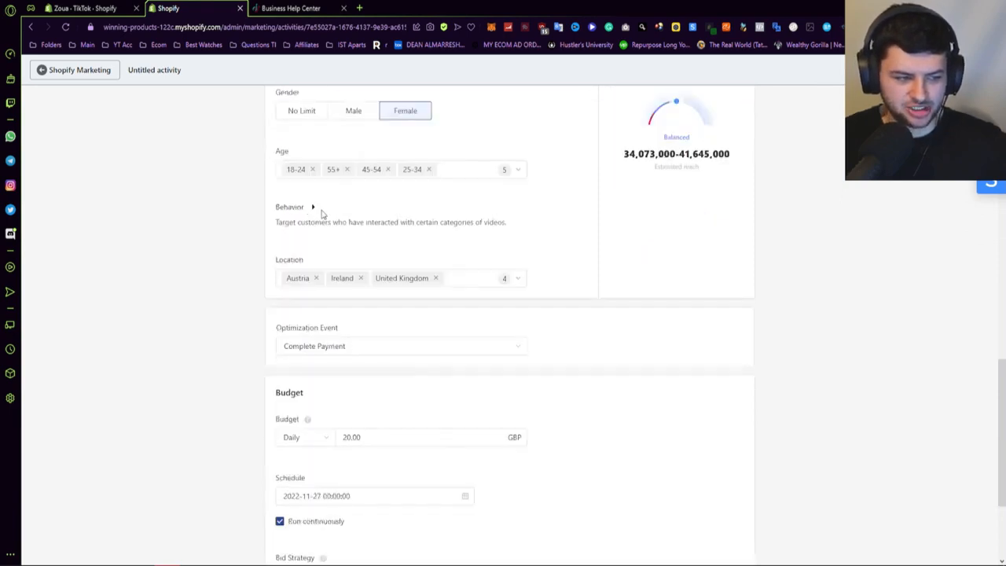
click(318, 212)
scroll(259, 236, down, 1)
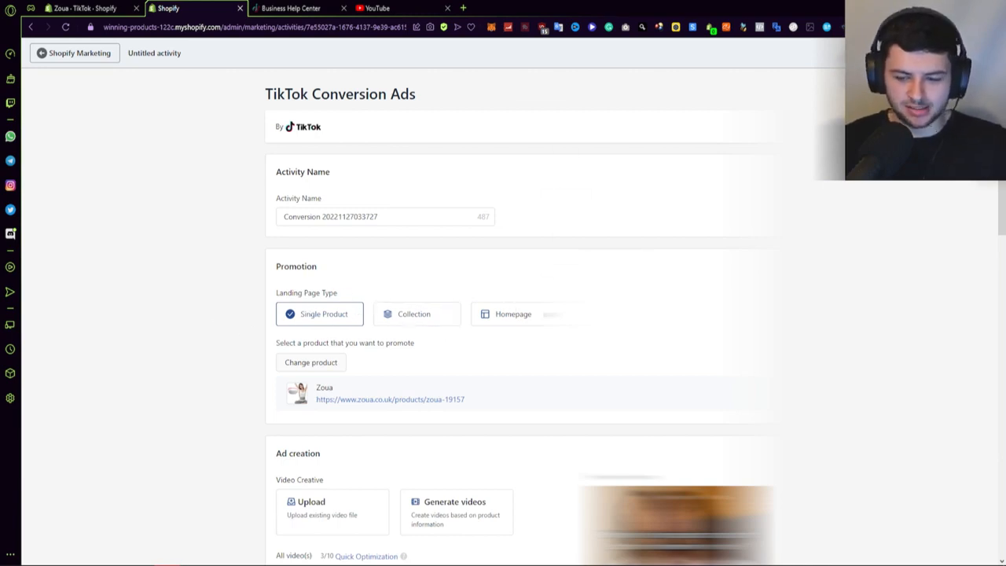
Look through the ad text entries of the three uploaded video creatives, ending on video 01
scroll(363, 374, down, 4)
click(363, 374)
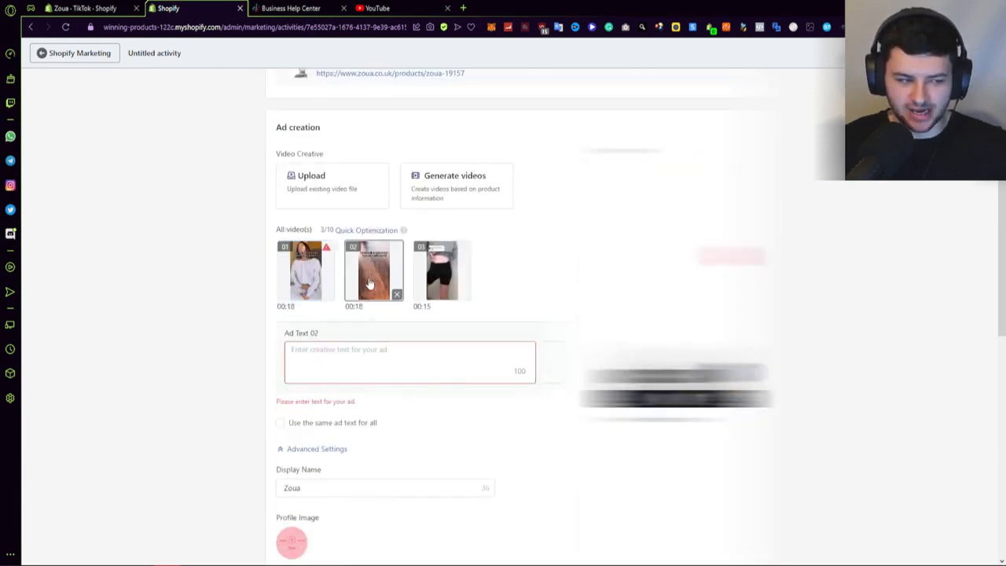
click(417, 270)
click(304, 269)
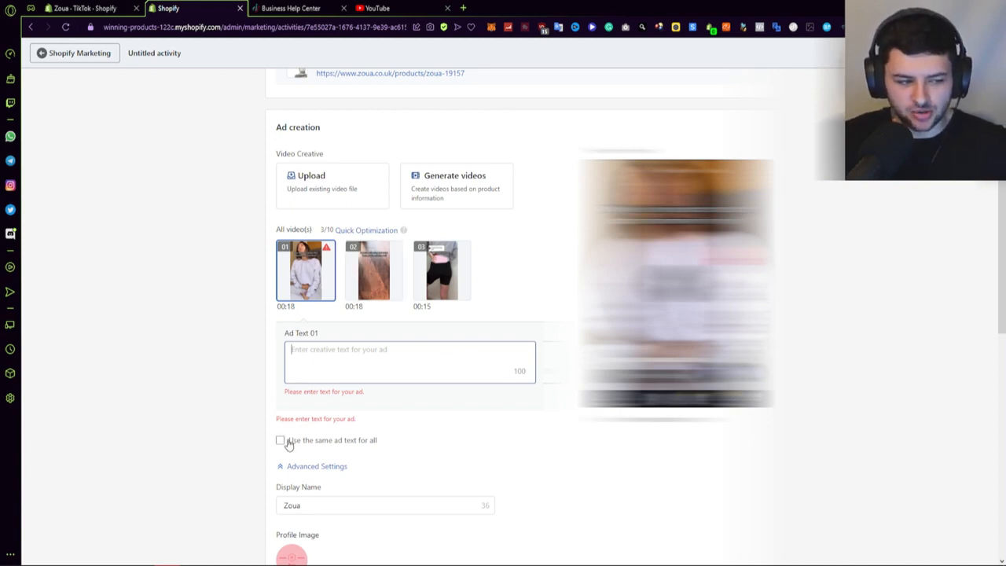
Enable the same ad text for all videos and open the shared ad text for editing
click(247, 435)
click(282, 442)
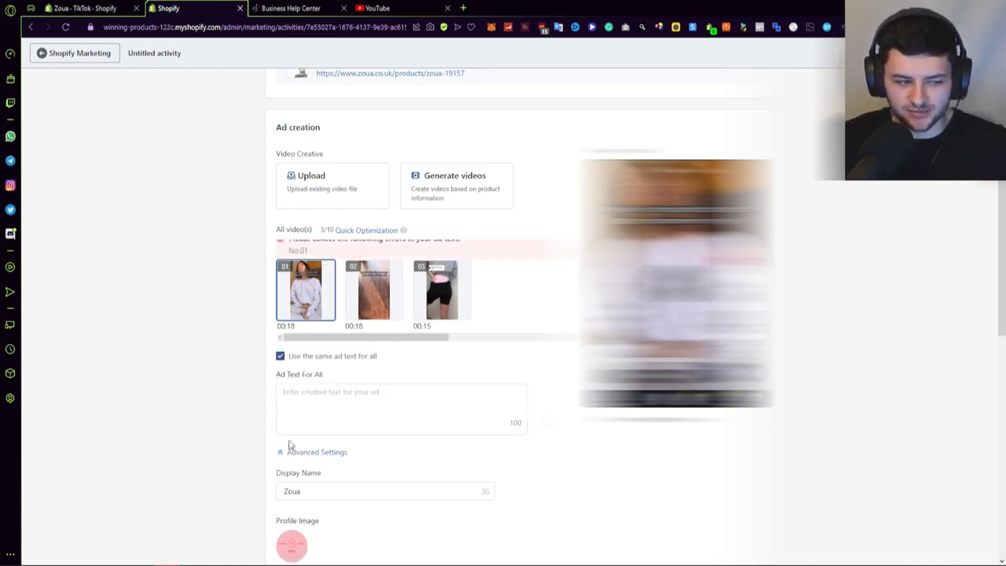
click(282, 405)
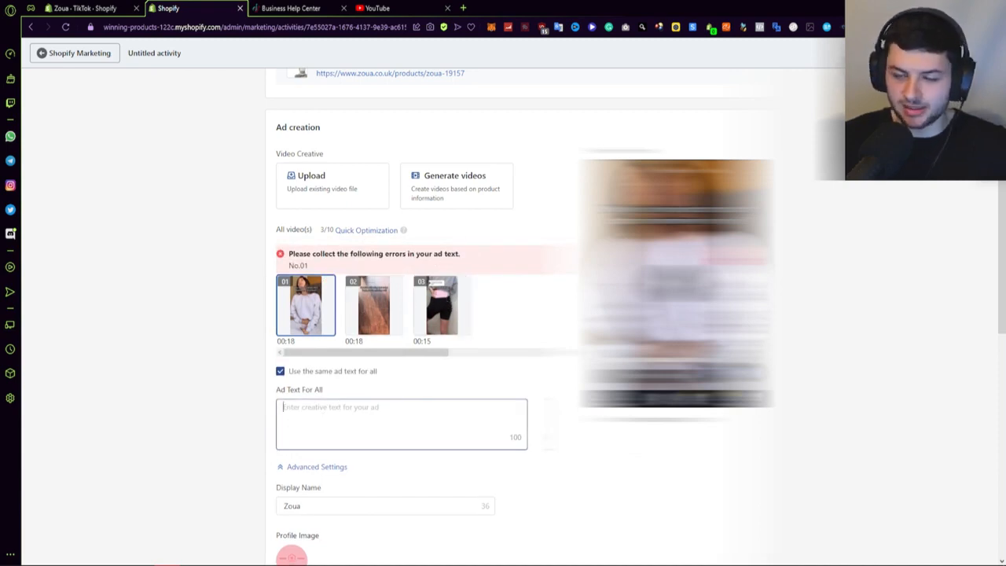
Set the conversion ad's activity name to "Zoua SingleProduct Female 18-55 UK-AT-IRE"
scroll(162, 155, up, 4)
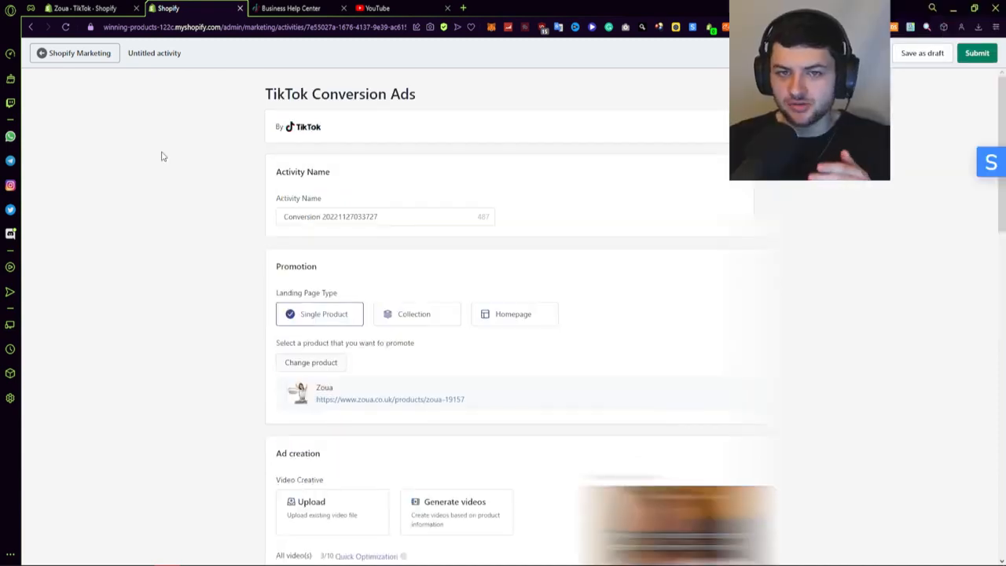
click(391, 216)
key(ctrl+a)
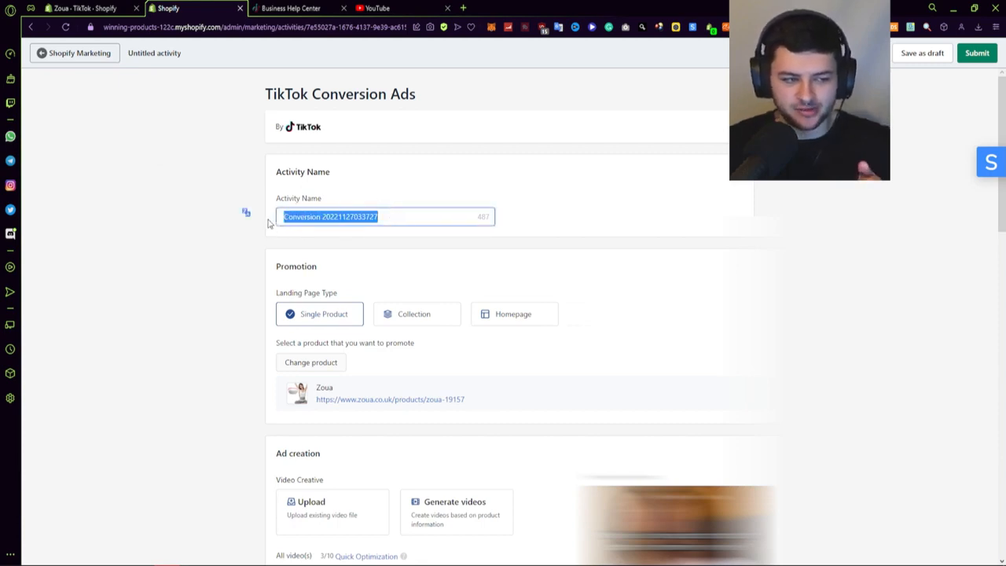
text(Zo)
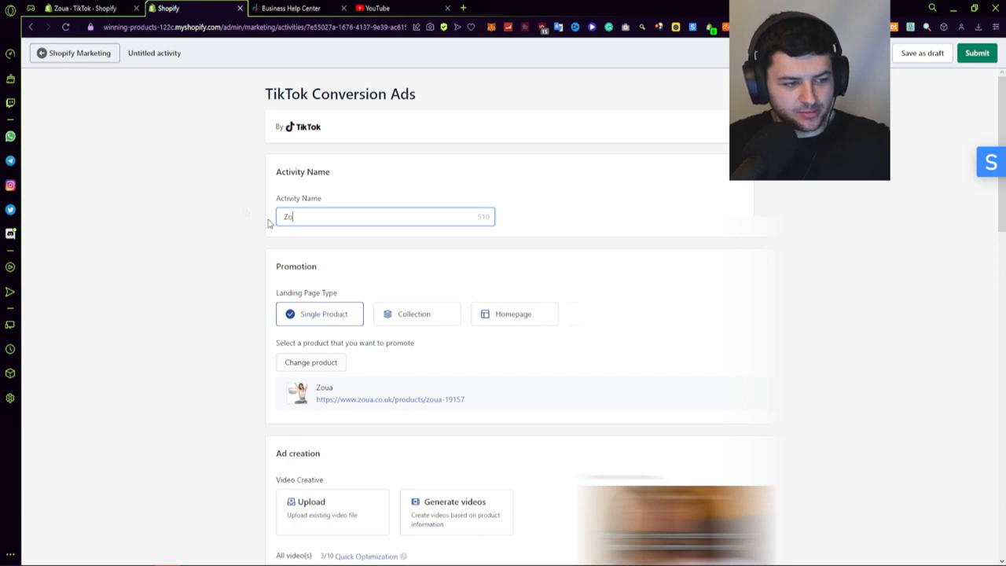
text(ua Singl)
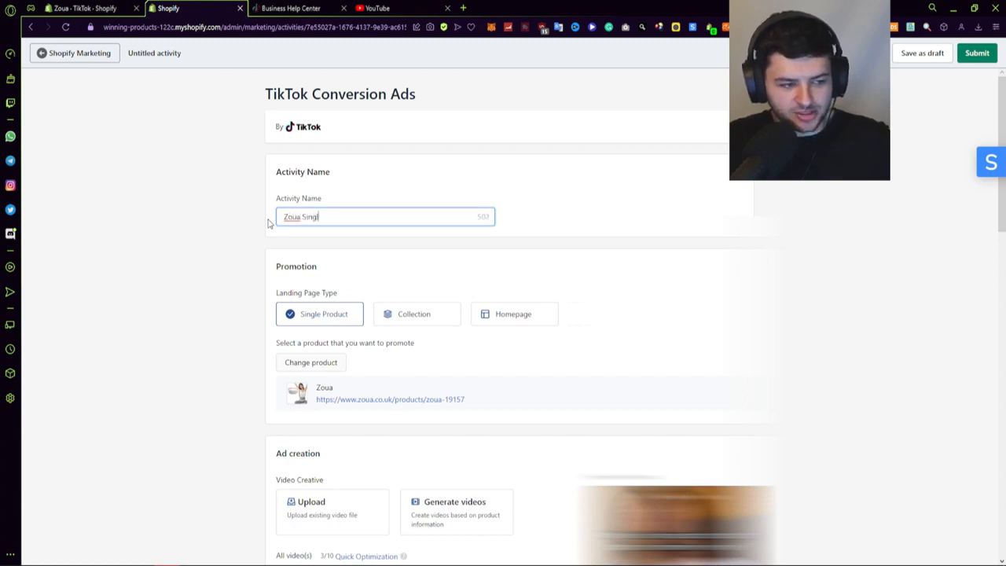
text(eProduct)
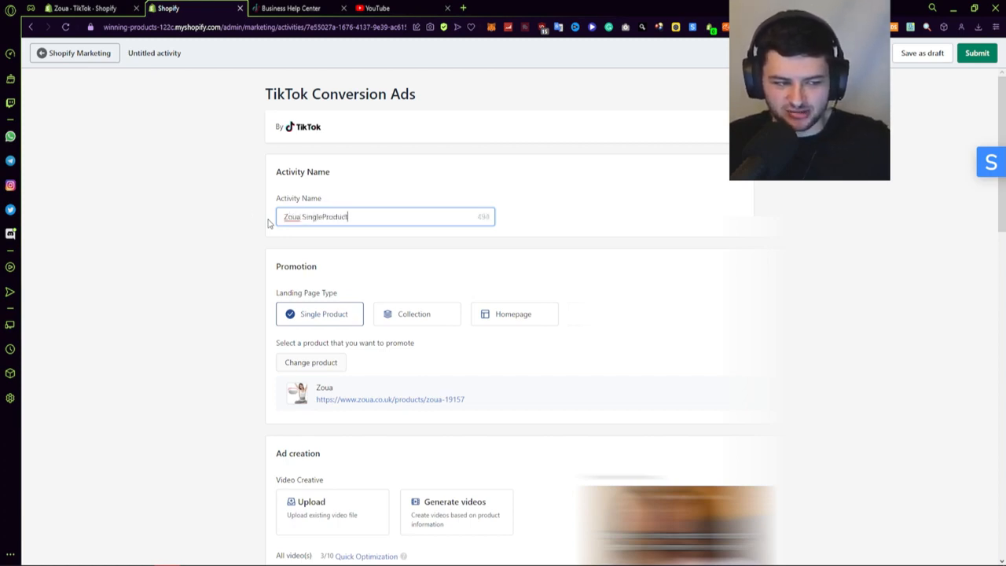
text(Female 18-55 UK-AT-IRE)
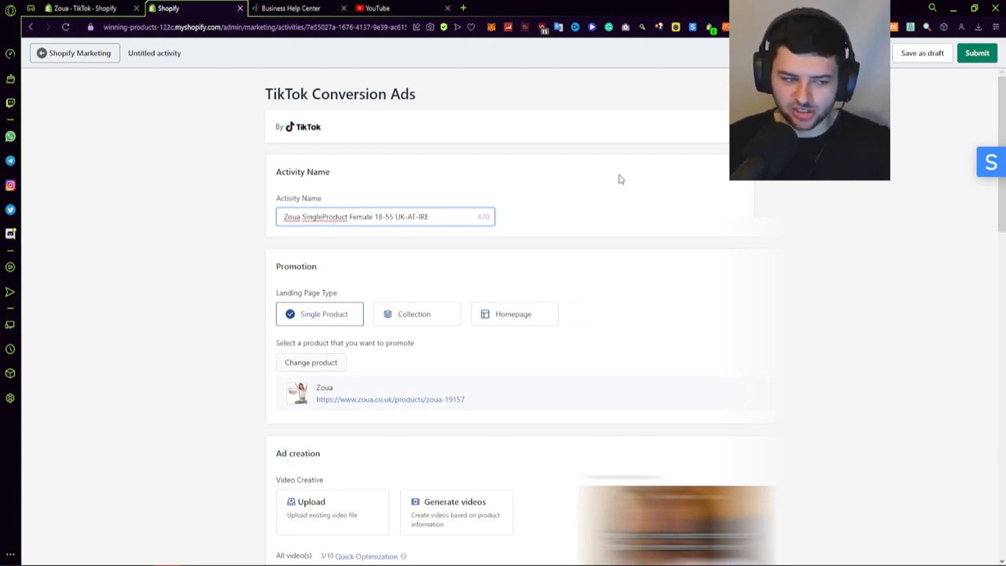
Submit the TikTok conversion campaign, go through the dialog that follows and confirm the notice about allowing pop-ups and redirects
click(976, 53)
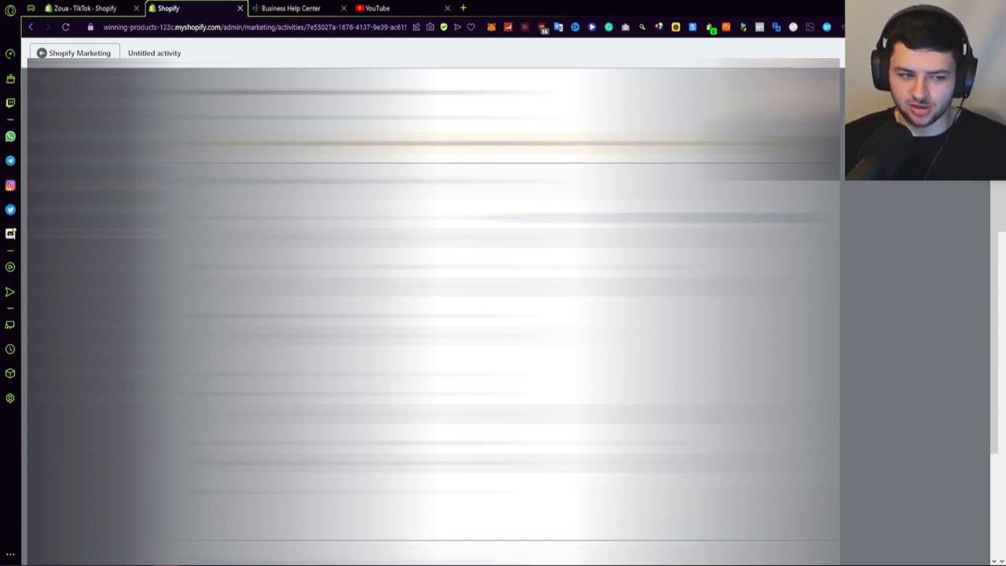
scroll(503, 314, down, 2)
scroll(503, 314, down, 2)
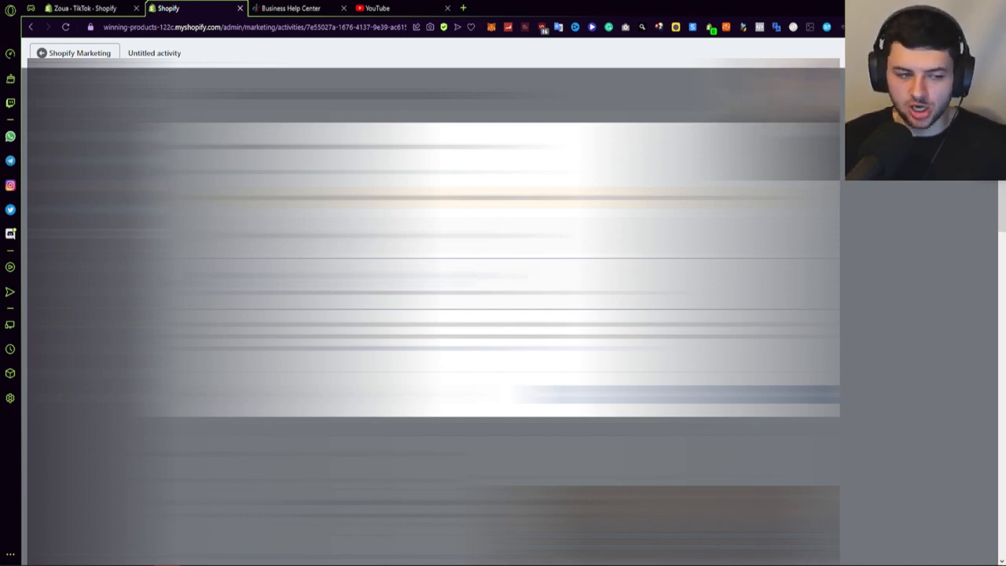
scroll(503, 314, down, 2)
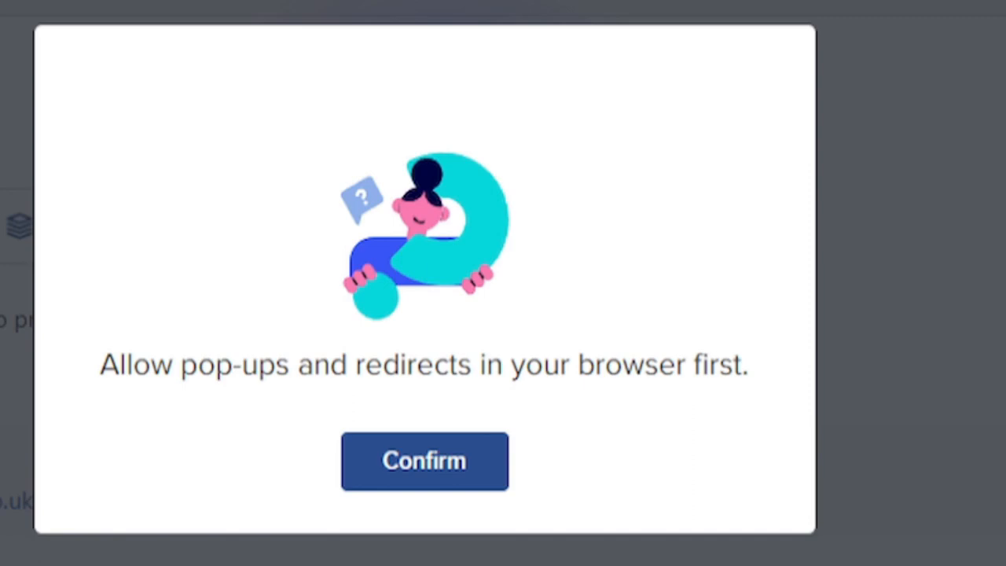
click(438, 470)
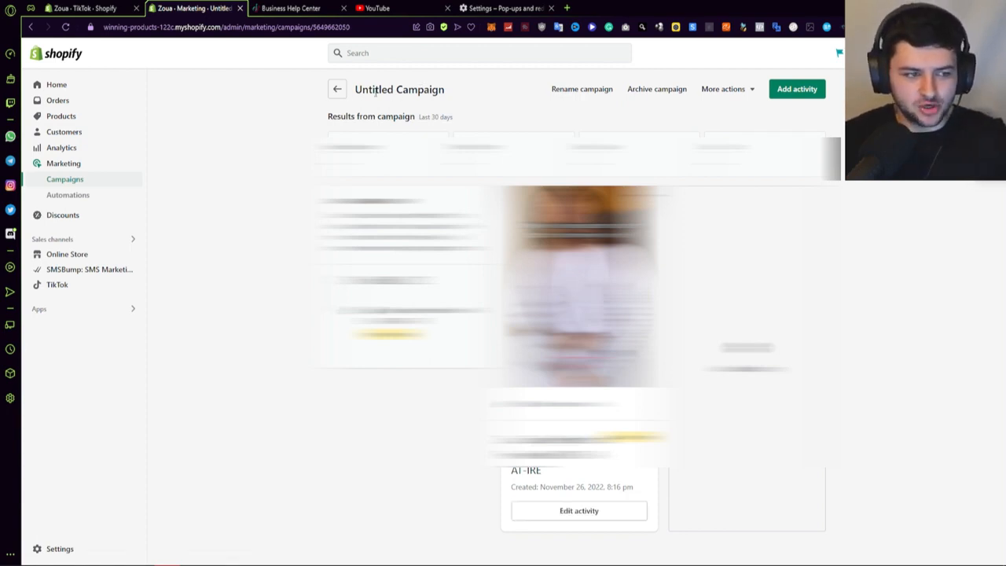
Look through the types of activity that can be added to the untitled campaign
drag(386, 88, 460, 106)
click(393, 108)
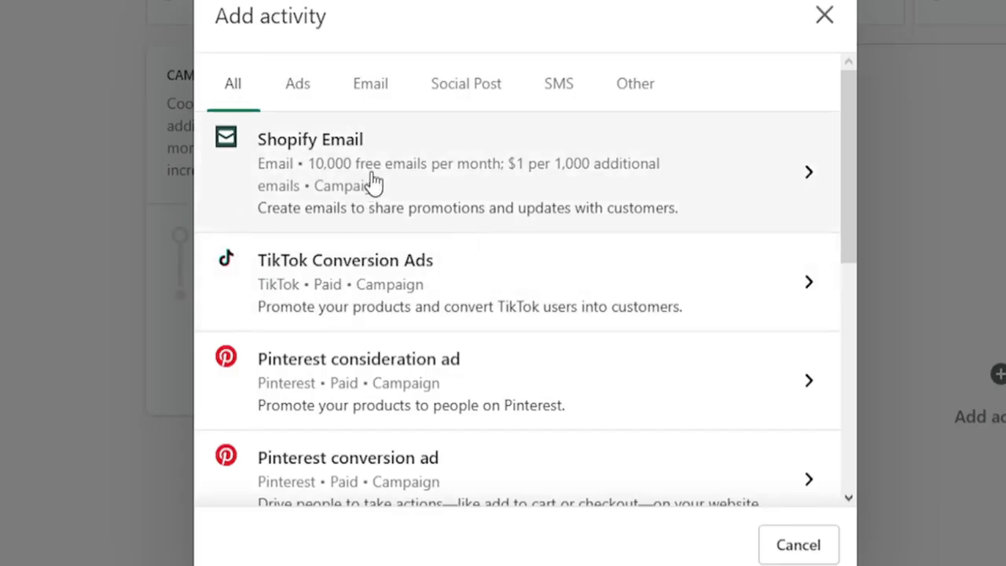
scroll(289, 224, down, 7)
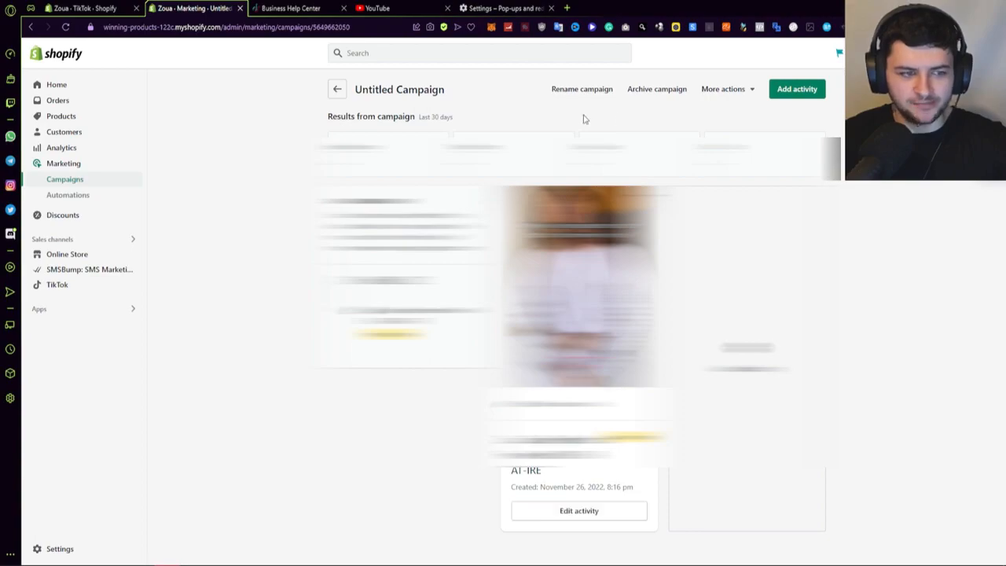
Rename the untitled campaign as "Zoua SingleProduct Female 18-55 UK-AT-IRE"
click(581, 88)
click(390, 259)
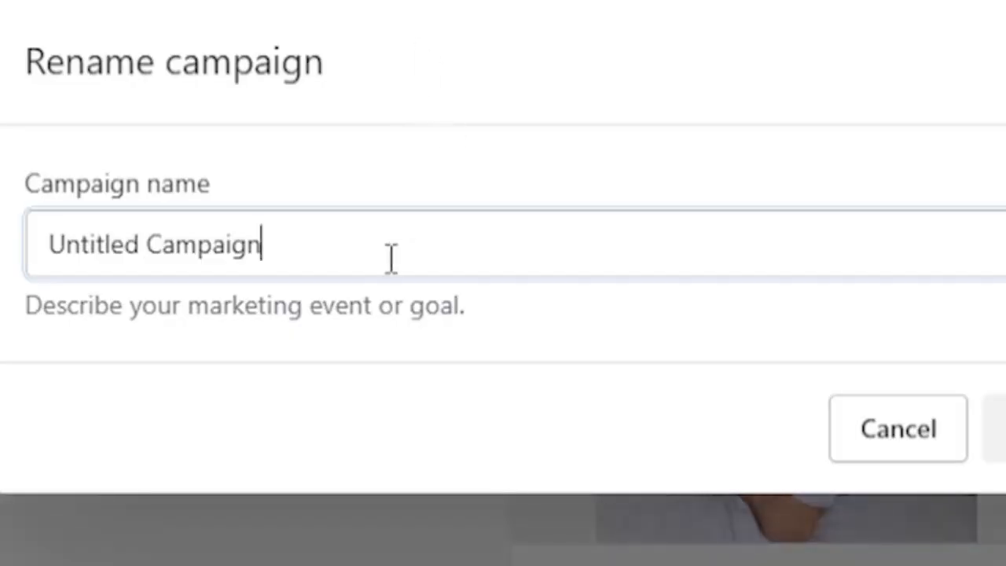
key(ctrl+a)
text(Zoua SingleProduct Female 18-55 UK-AT-IRE)
click(997, 428)
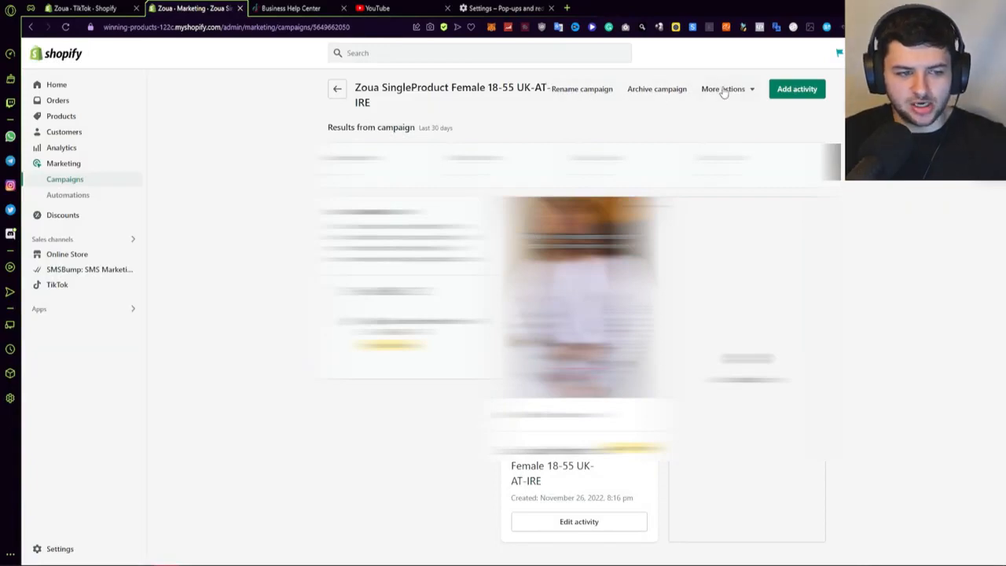
Check the campaign's additional actions, return to the campaigns list and view the actions offered for the Zoua campaign entry
click(723, 88)
click(669, 65)
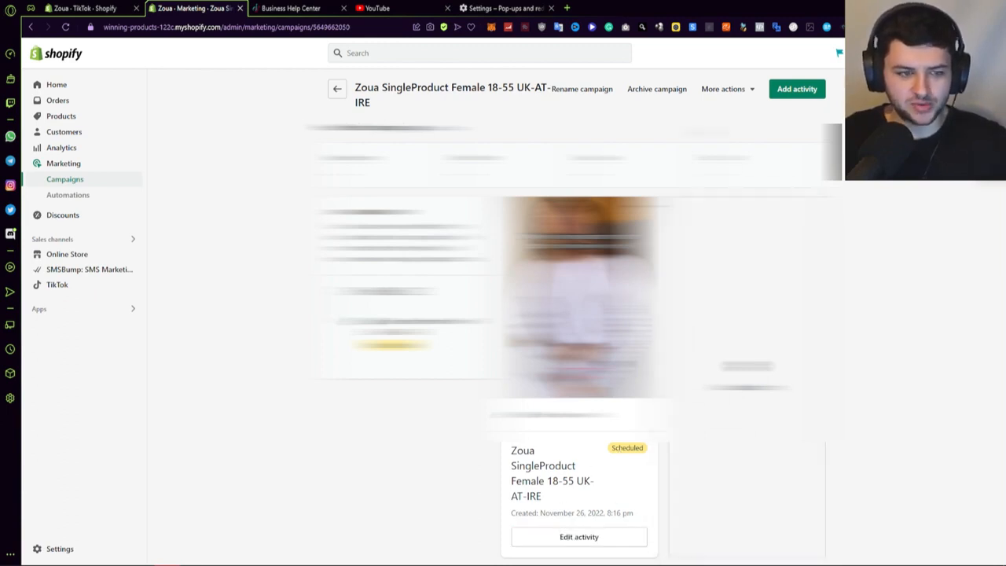
click(337, 89)
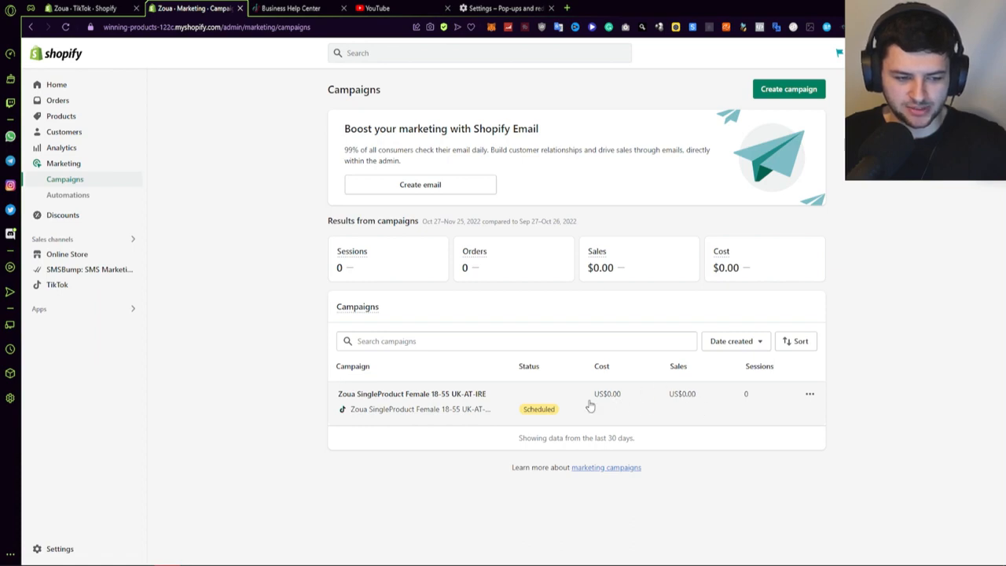
click(811, 394)
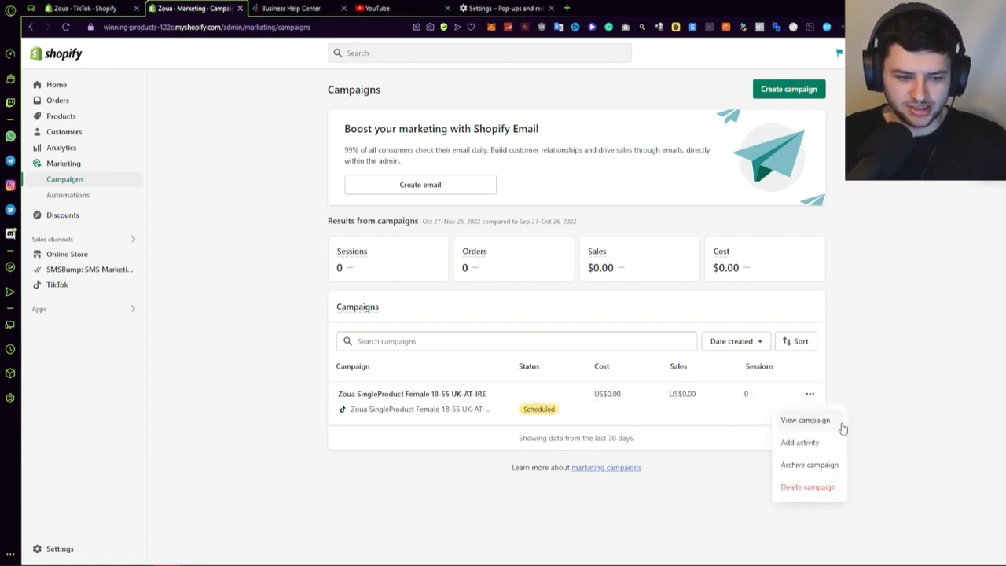
click(919, 383)
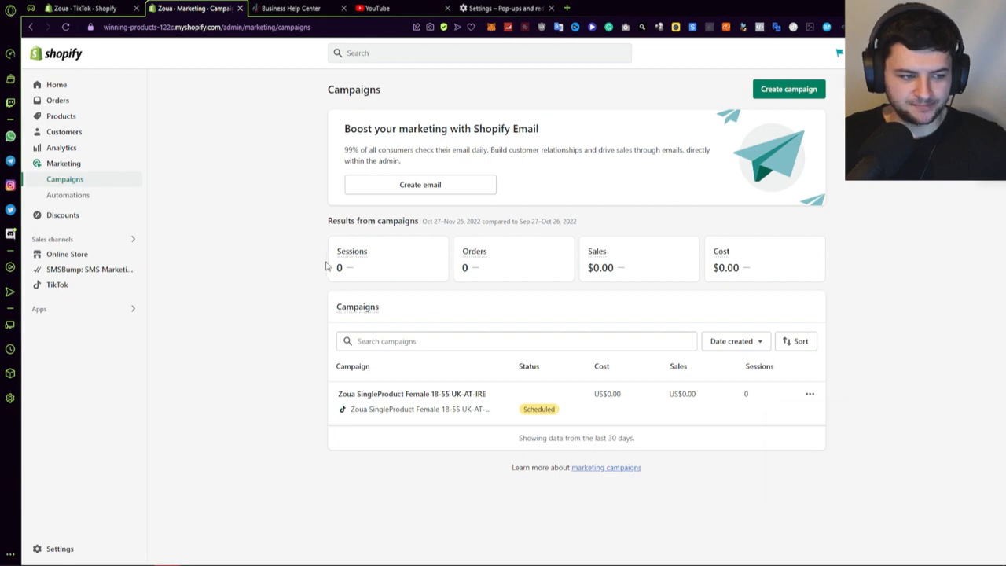